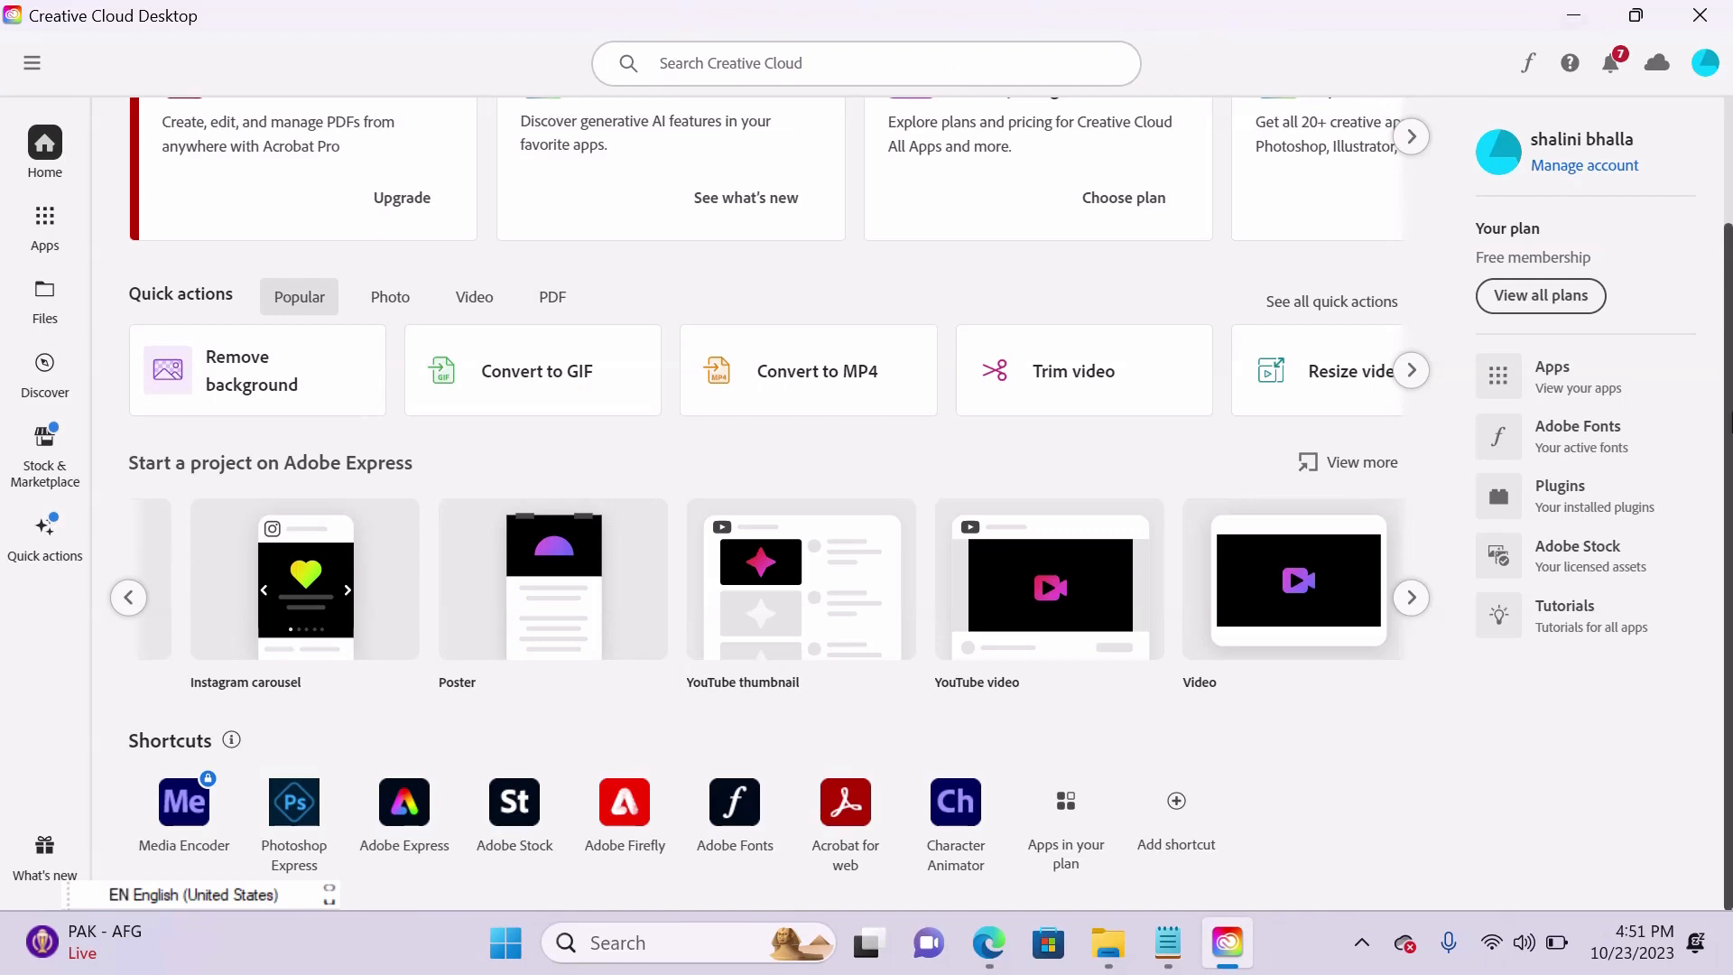
Step: Start a YouTube thumbnail from scratch among the Adobe Express project types
{"action": "left_click_drag", "start_coordinate": [1729, 289], "coordinate": [1731, 447]}
{"action": "left_click_drag", "start_coordinate": [1729, 302], "coordinate": [1731, 436]}
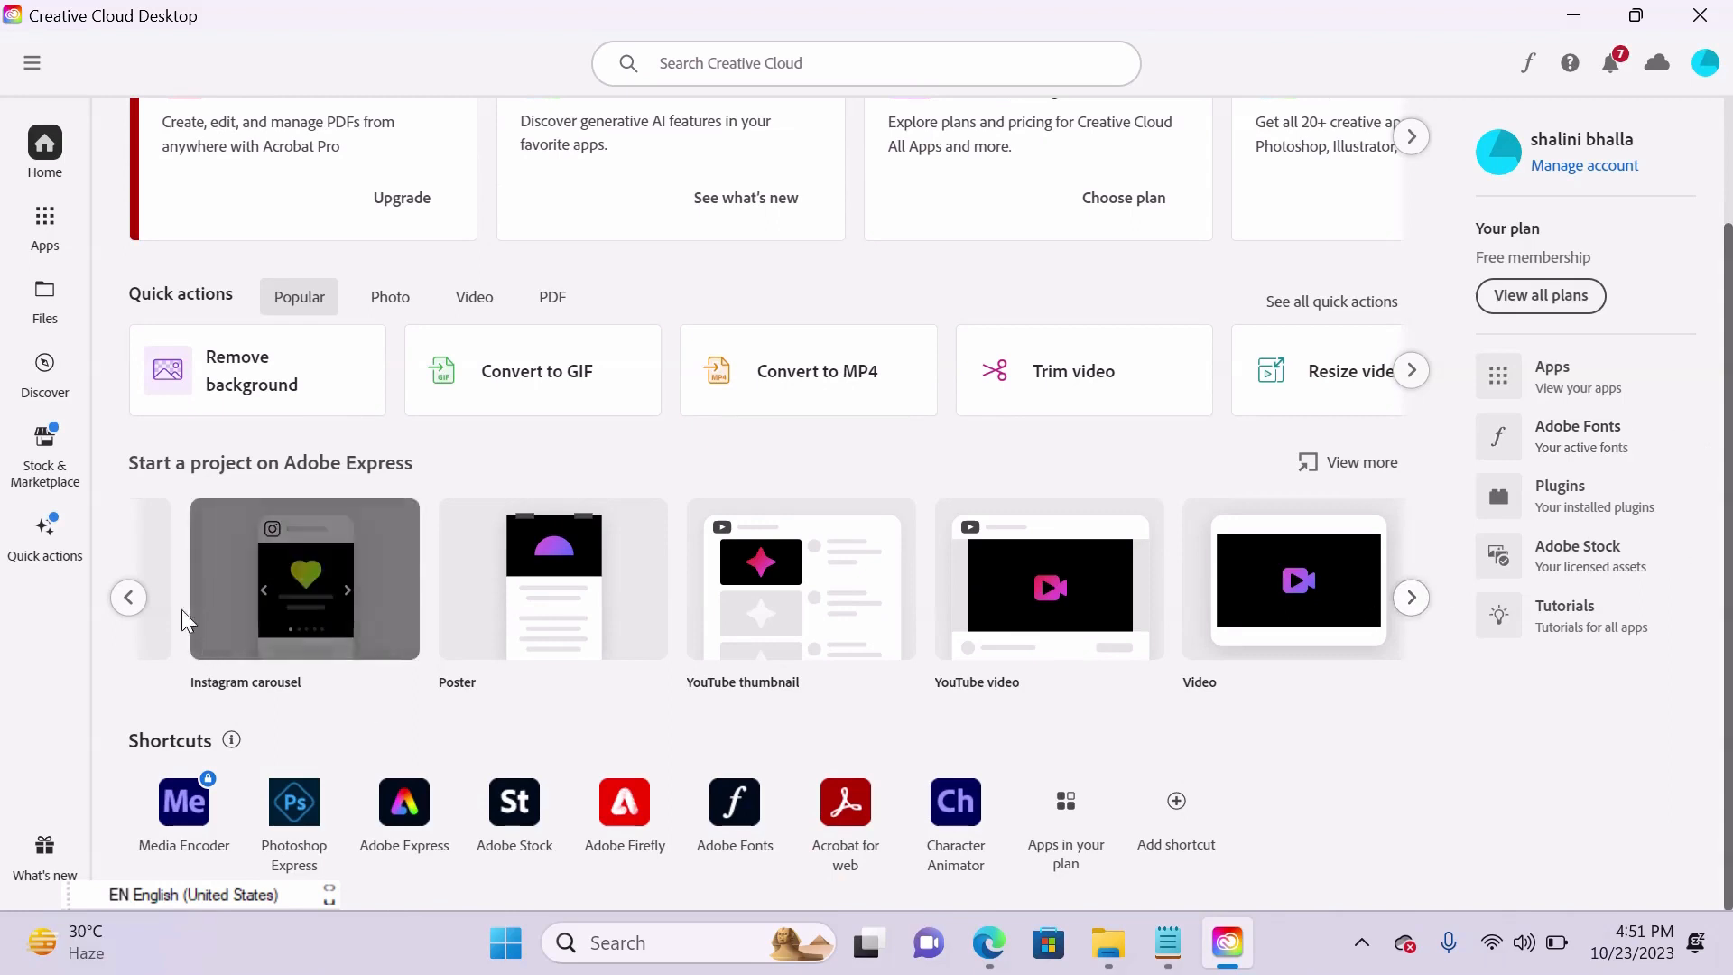
{"action": "left_click", "coordinate": [127, 600]}
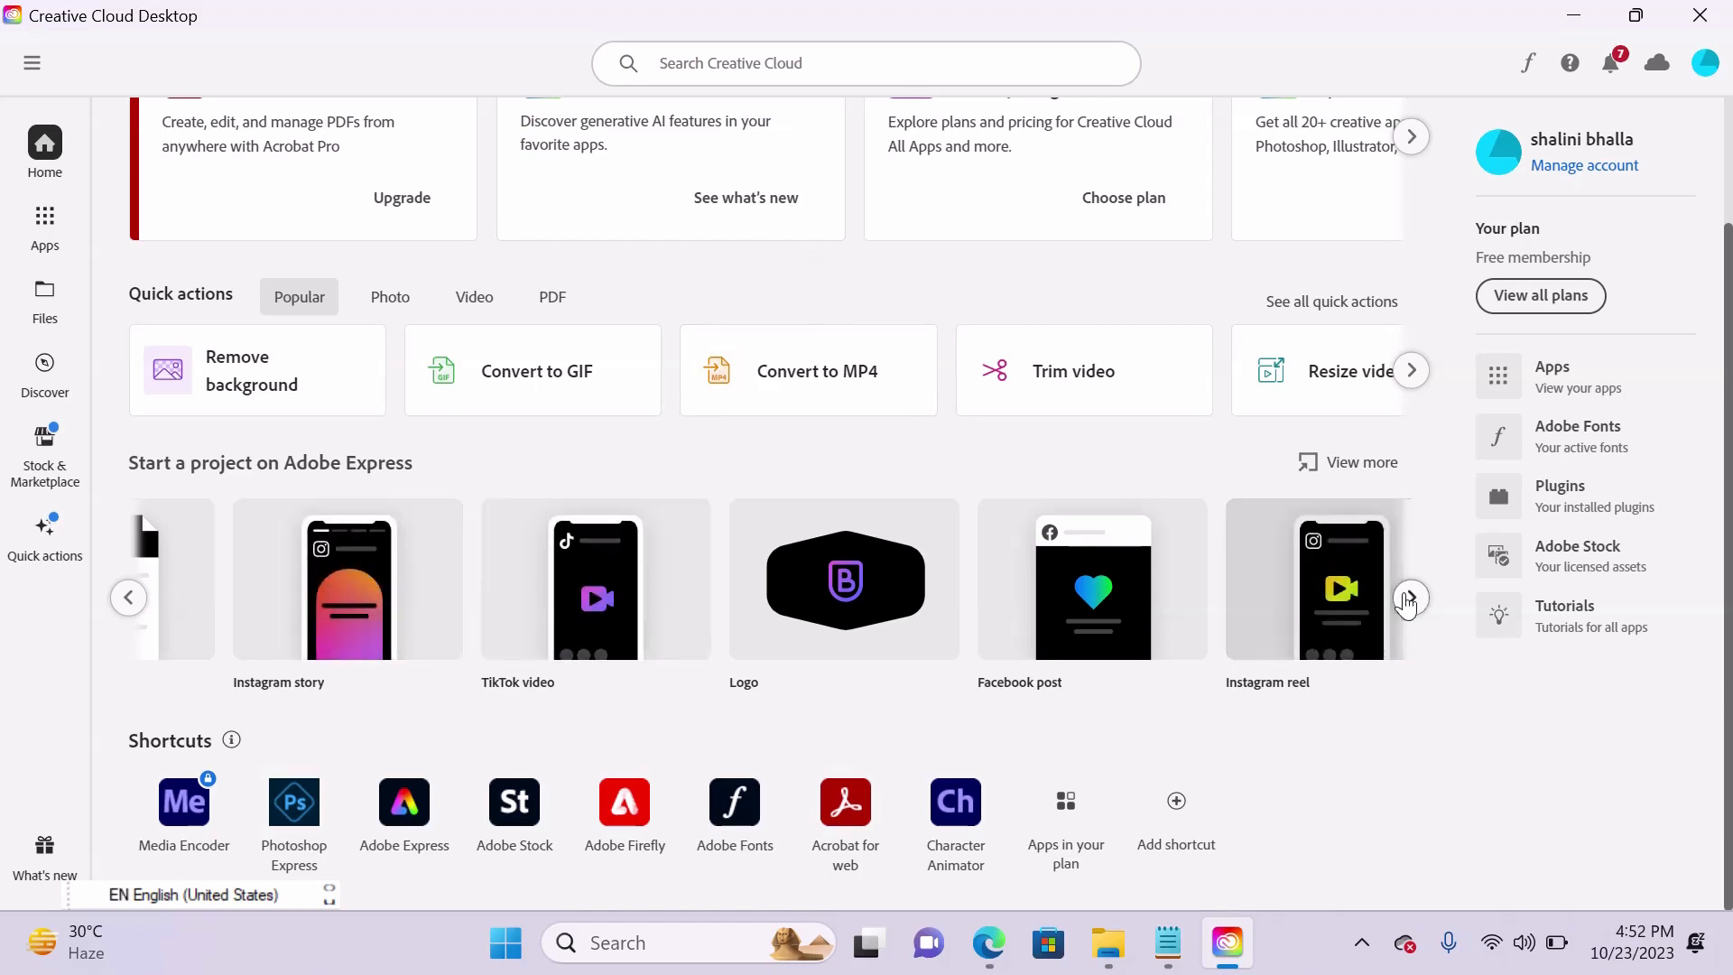
{"action": "left_click", "coordinate": [1413, 598]}
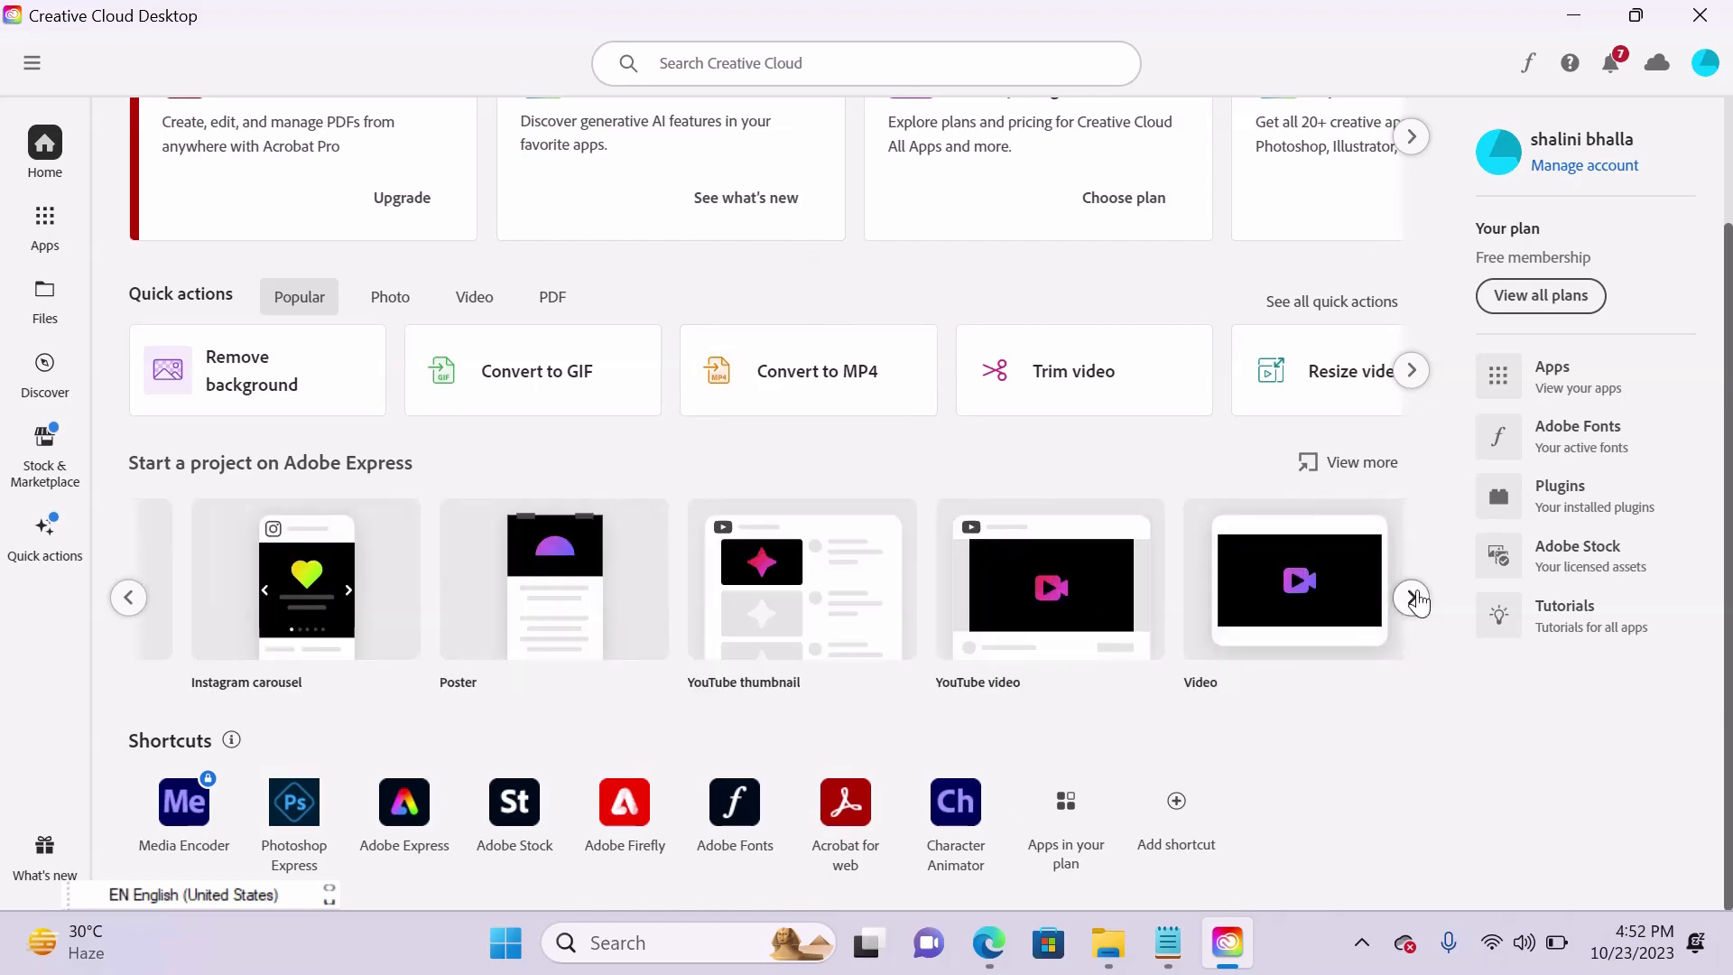
{"action": "mouse_move", "coordinate": [766, 621]}
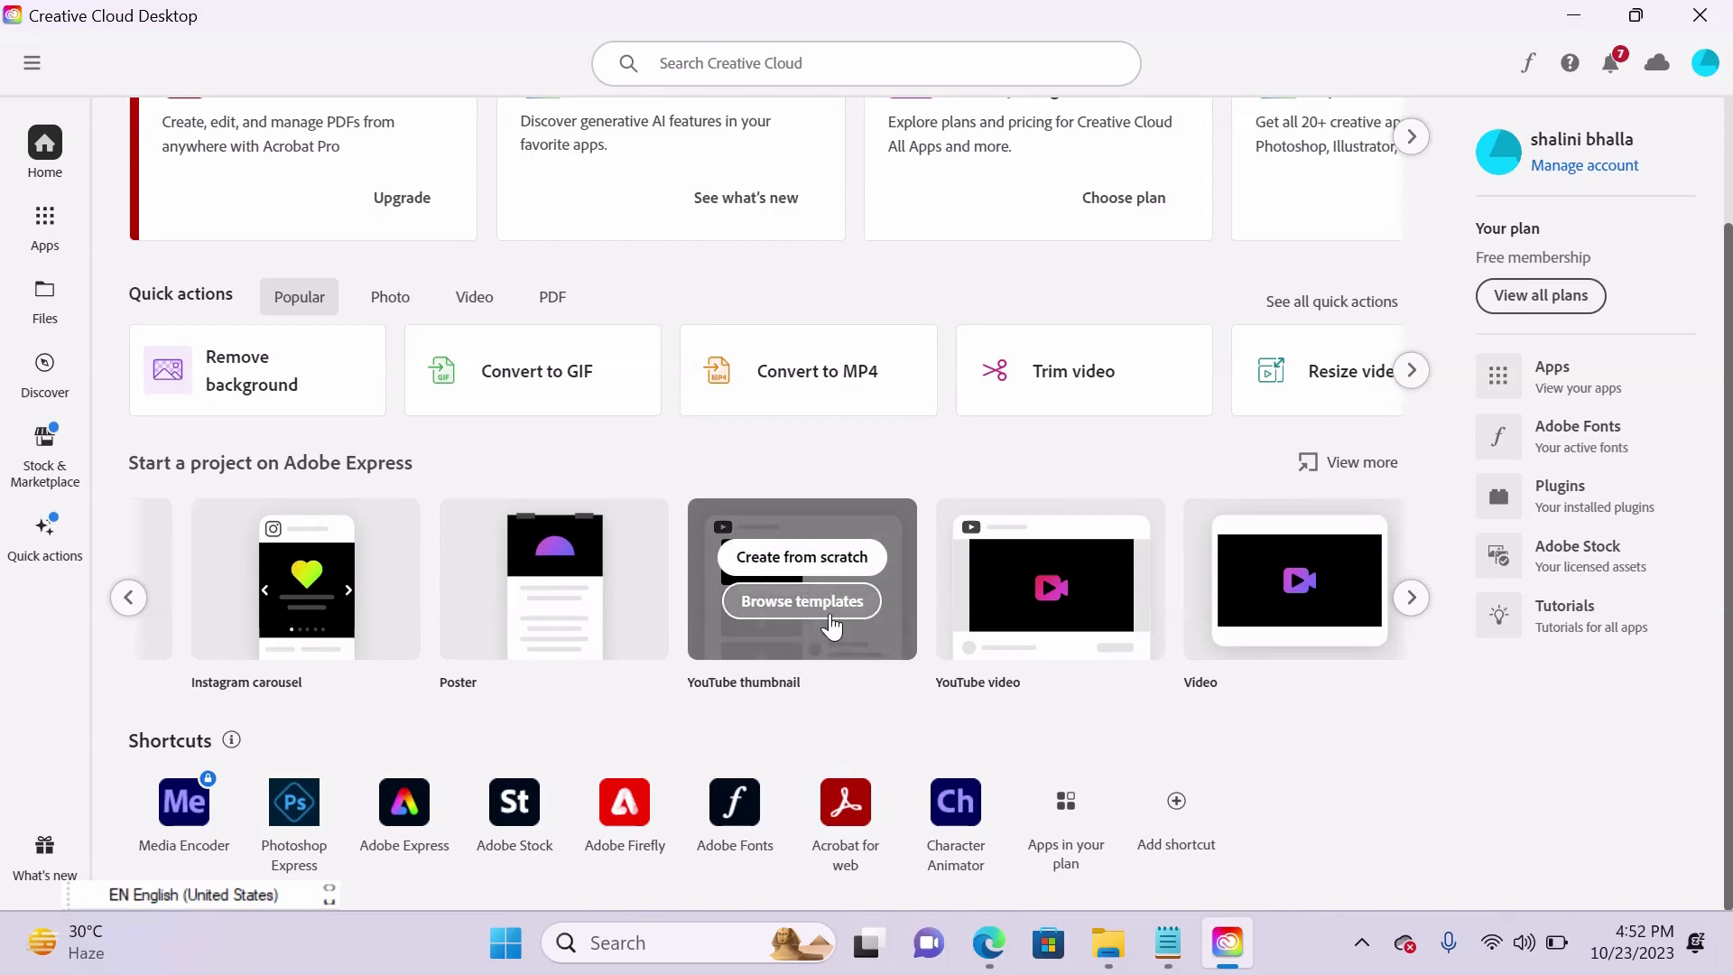
{"action": "left_click", "coordinate": [810, 557]}
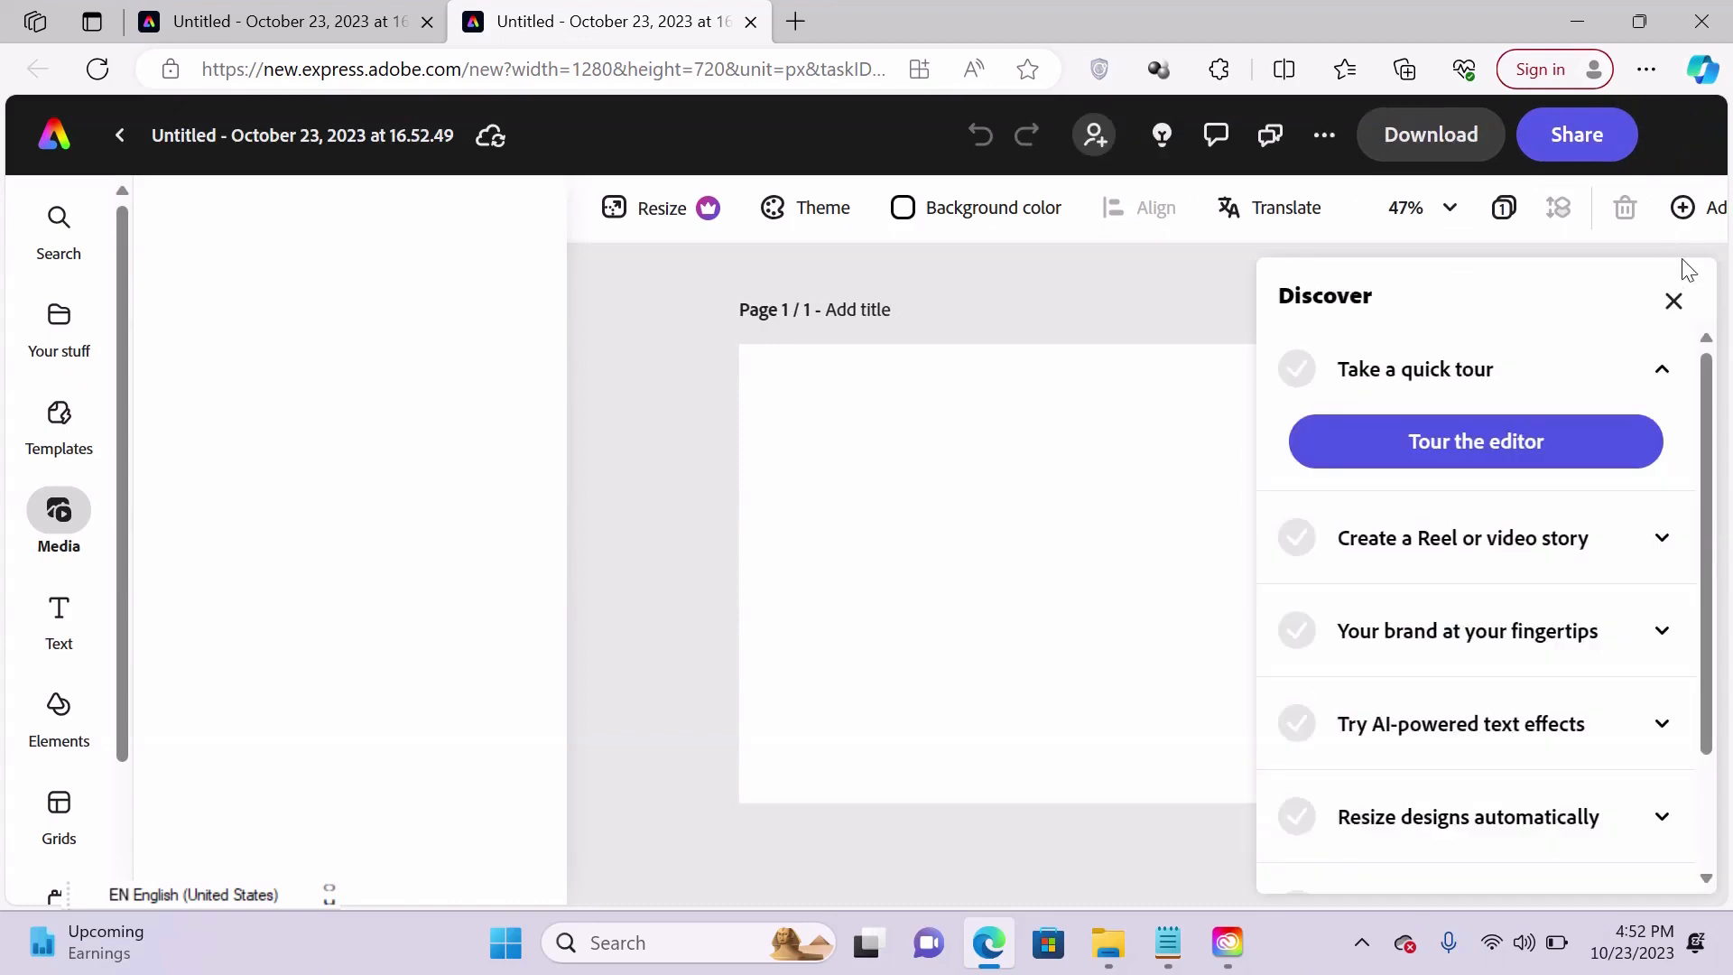
Step: Dismiss the Discover tutorials and the help tip, and reload the editor page so the media library loads
{"action": "left_click", "coordinate": [1673, 303]}
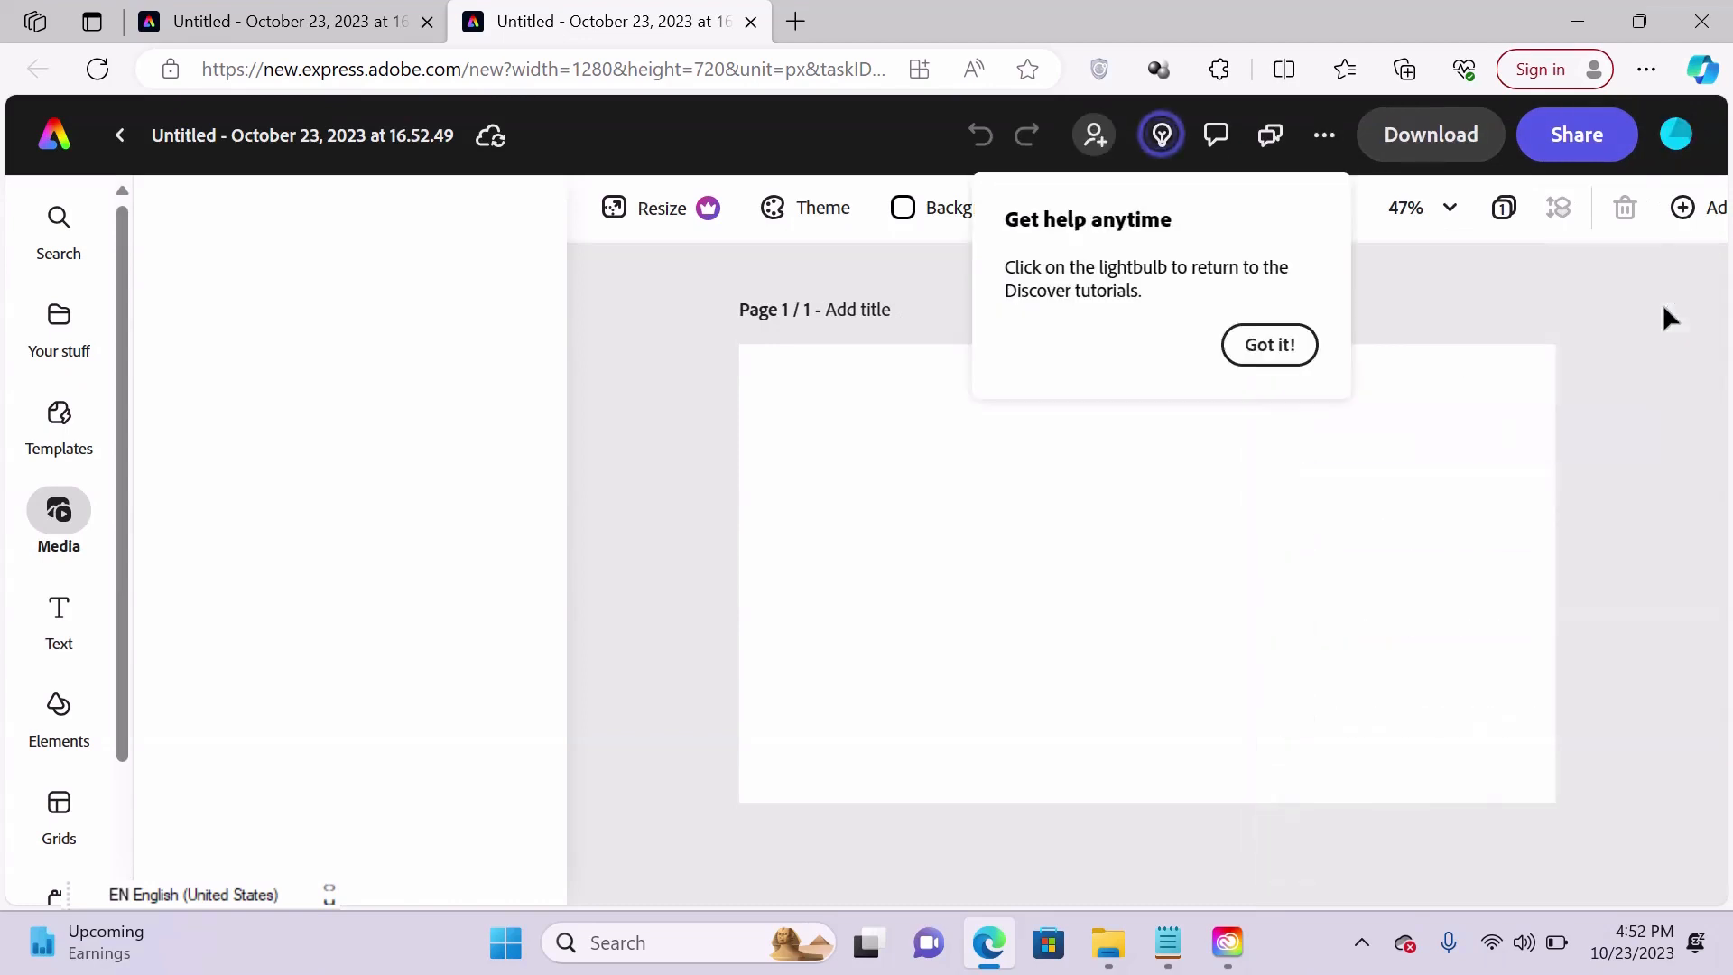
{"action": "left_click", "coordinate": [1396, 251]}
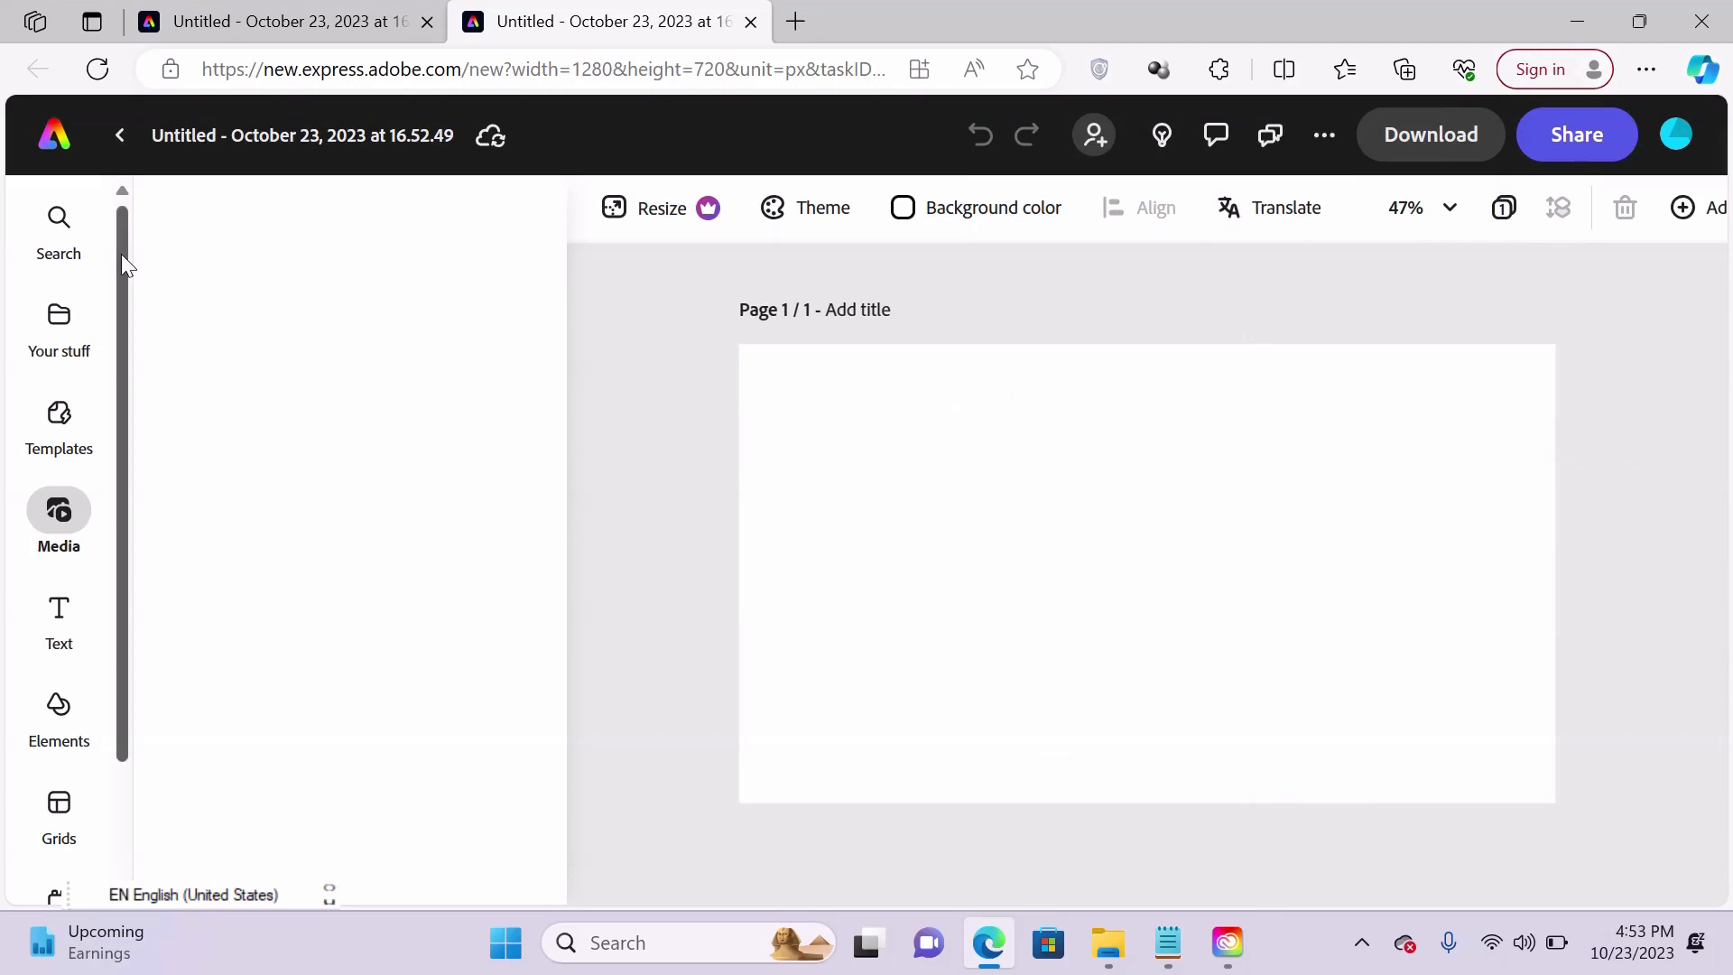
{"action": "left_click_drag", "start_coordinate": [121, 253], "coordinate": [127, 399]}
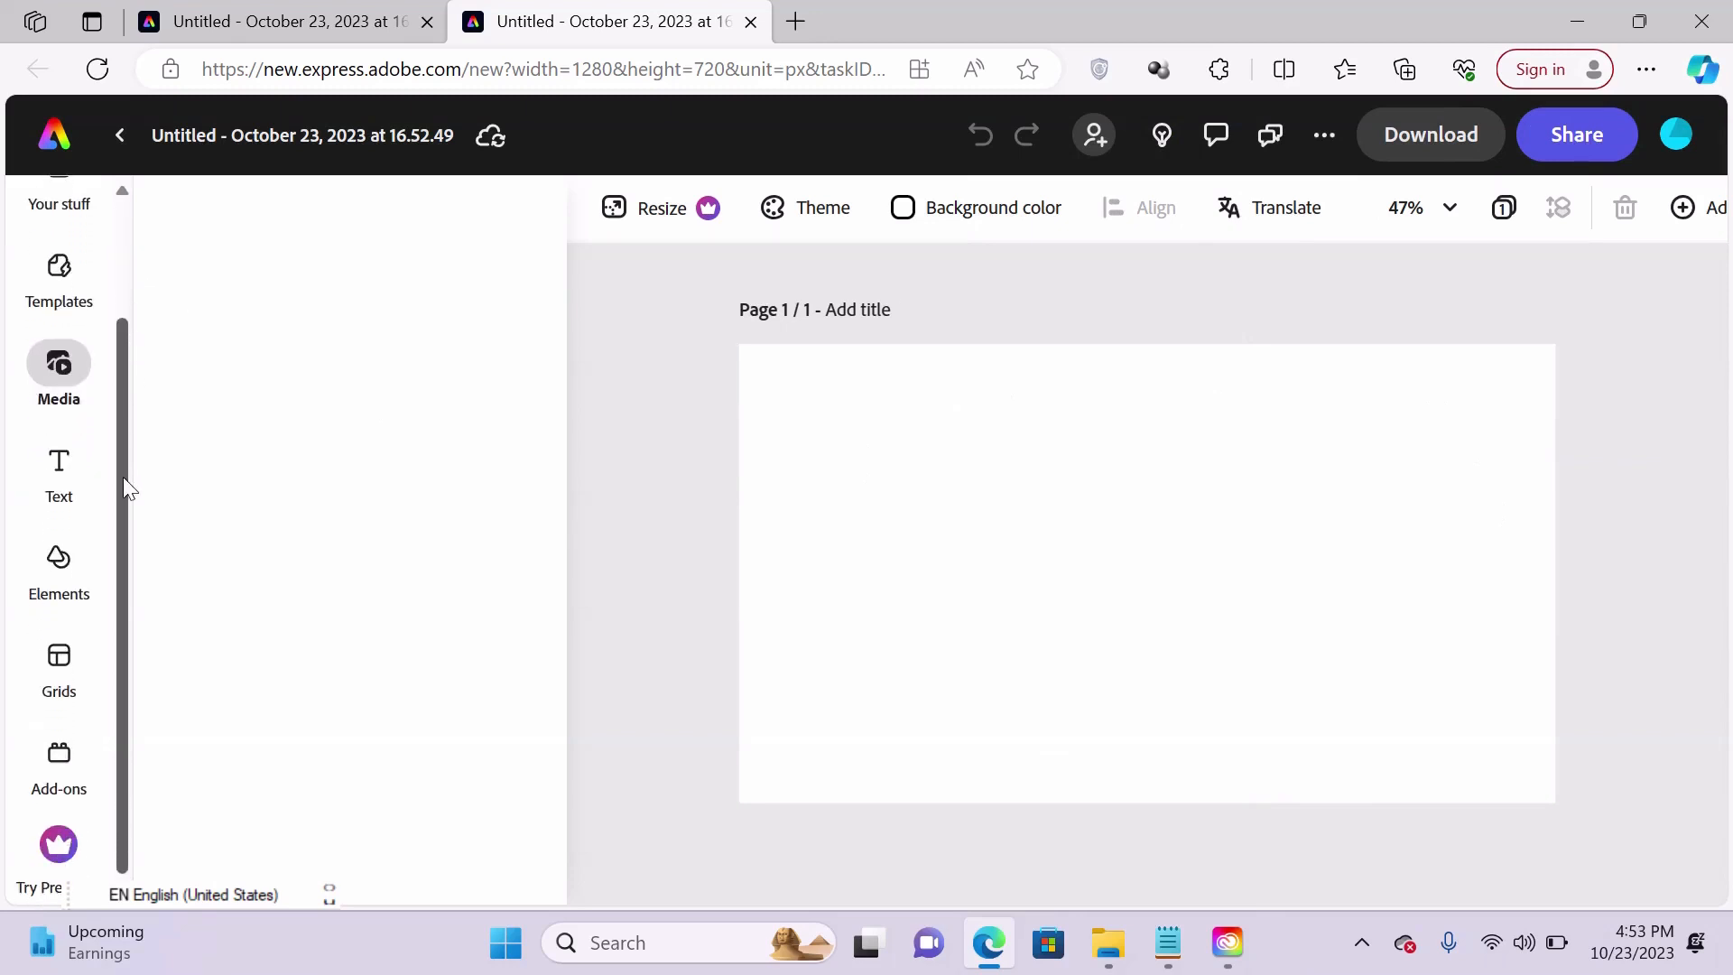
{"action": "left_click_drag", "start_coordinate": [122, 477], "coordinate": [100, 395]}
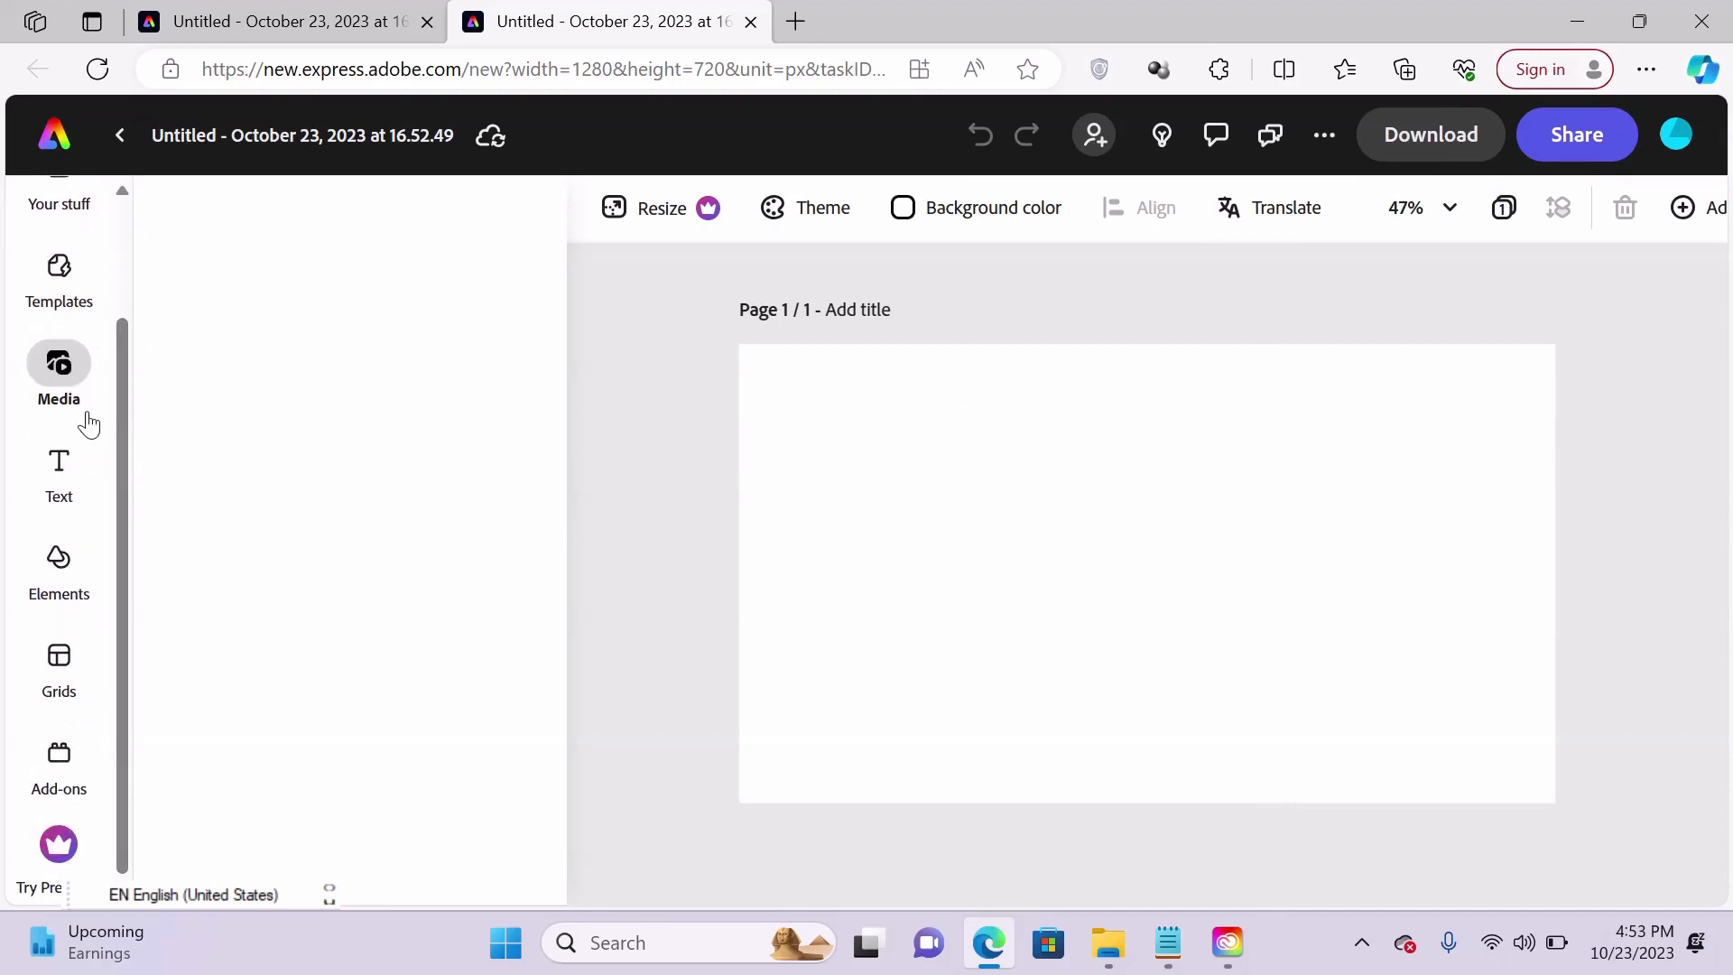
{"action": "left_click_drag", "start_coordinate": [122, 403], "coordinate": [143, 553]}
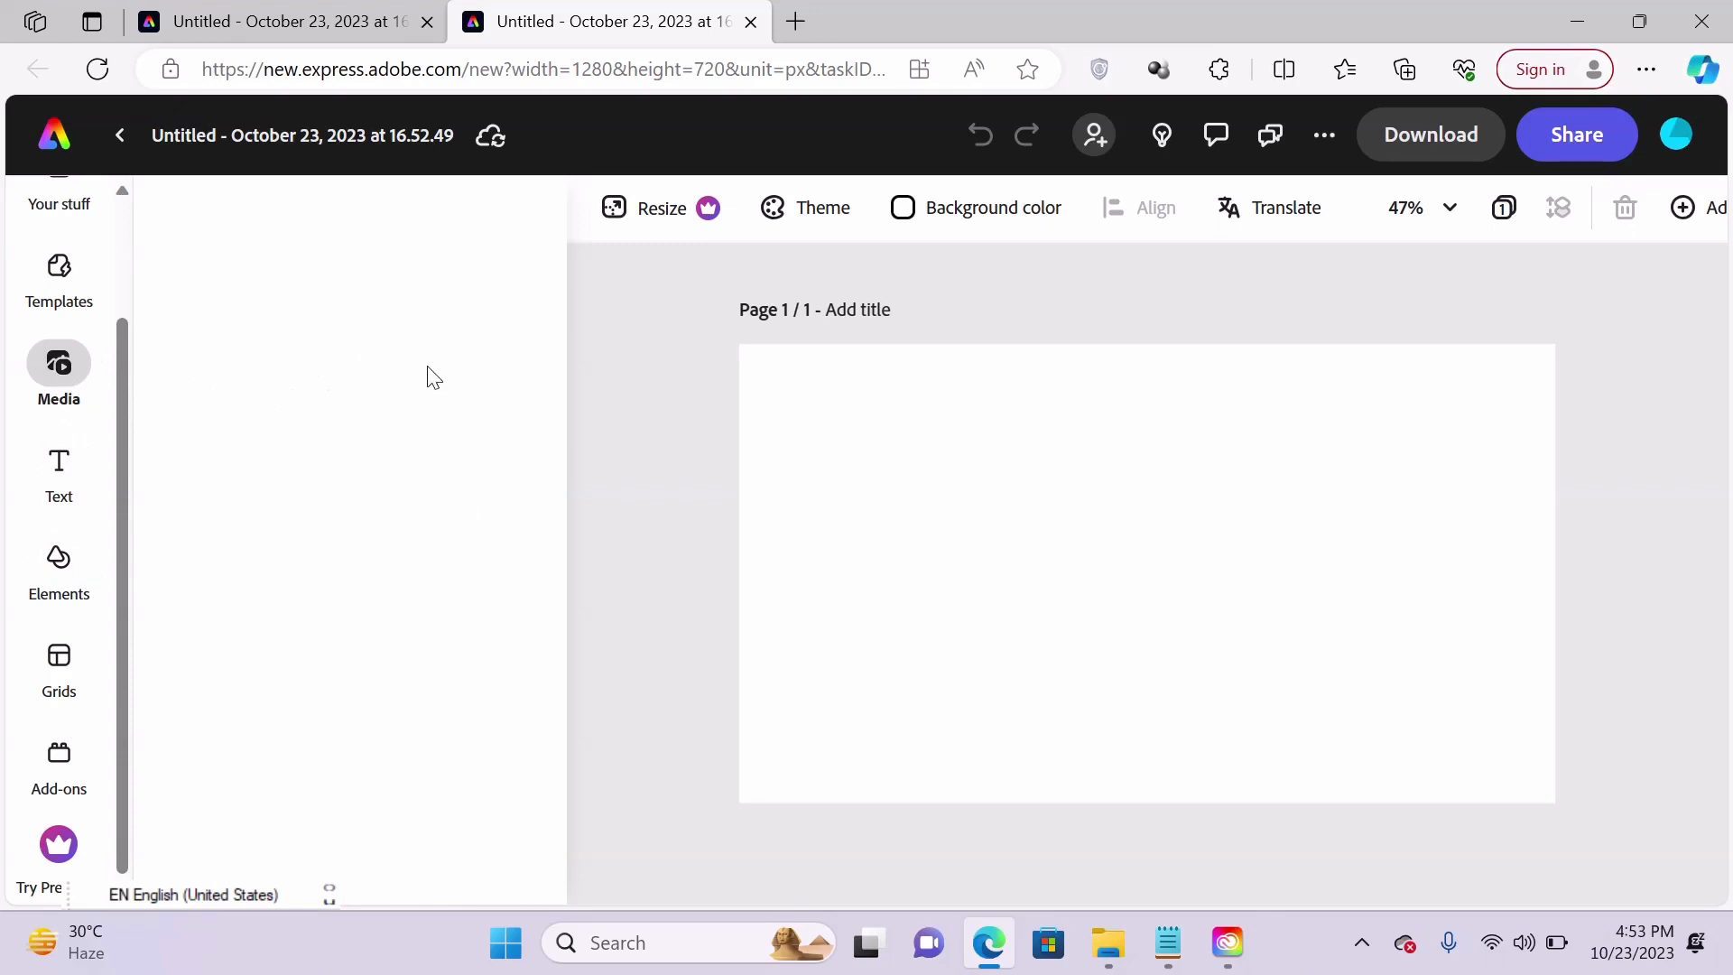
{"action": "left_click", "coordinate": [97, 70]}
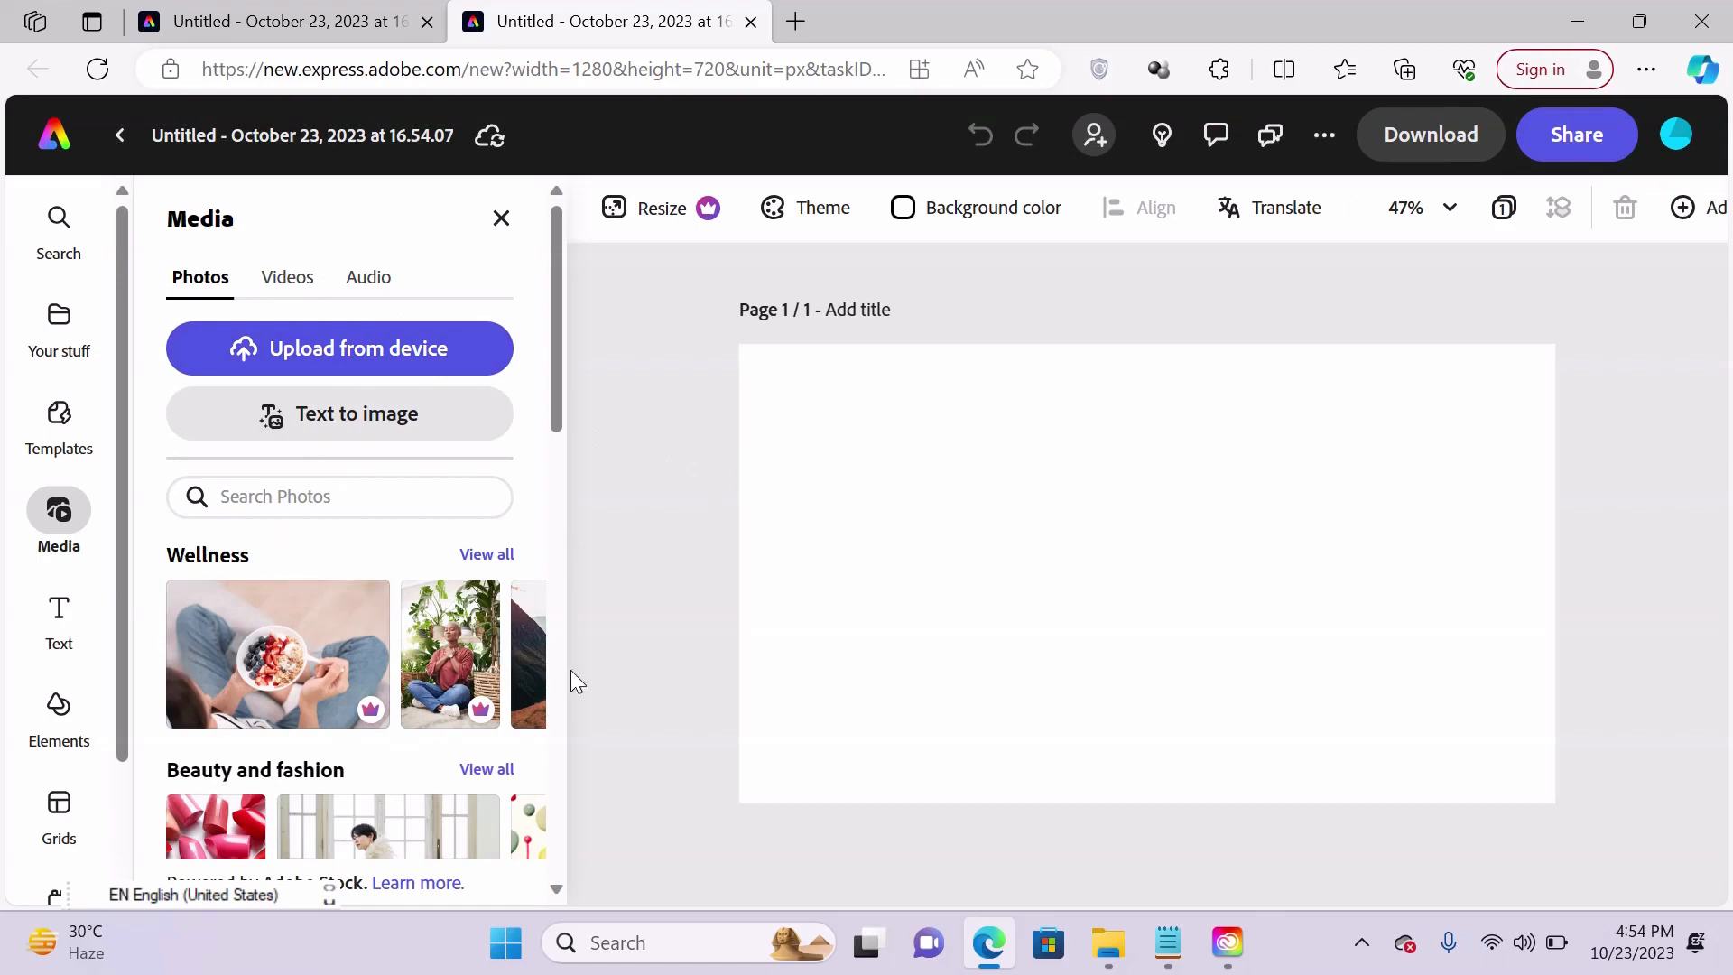
Step: Add the Wellness photo of the fruit bowl to the page, move it near the centre, and dismiss the premium notice
{"action": "scroll", "coordinate": [553, 379], "scroll_direction": "down", "scroll_amount": 2}
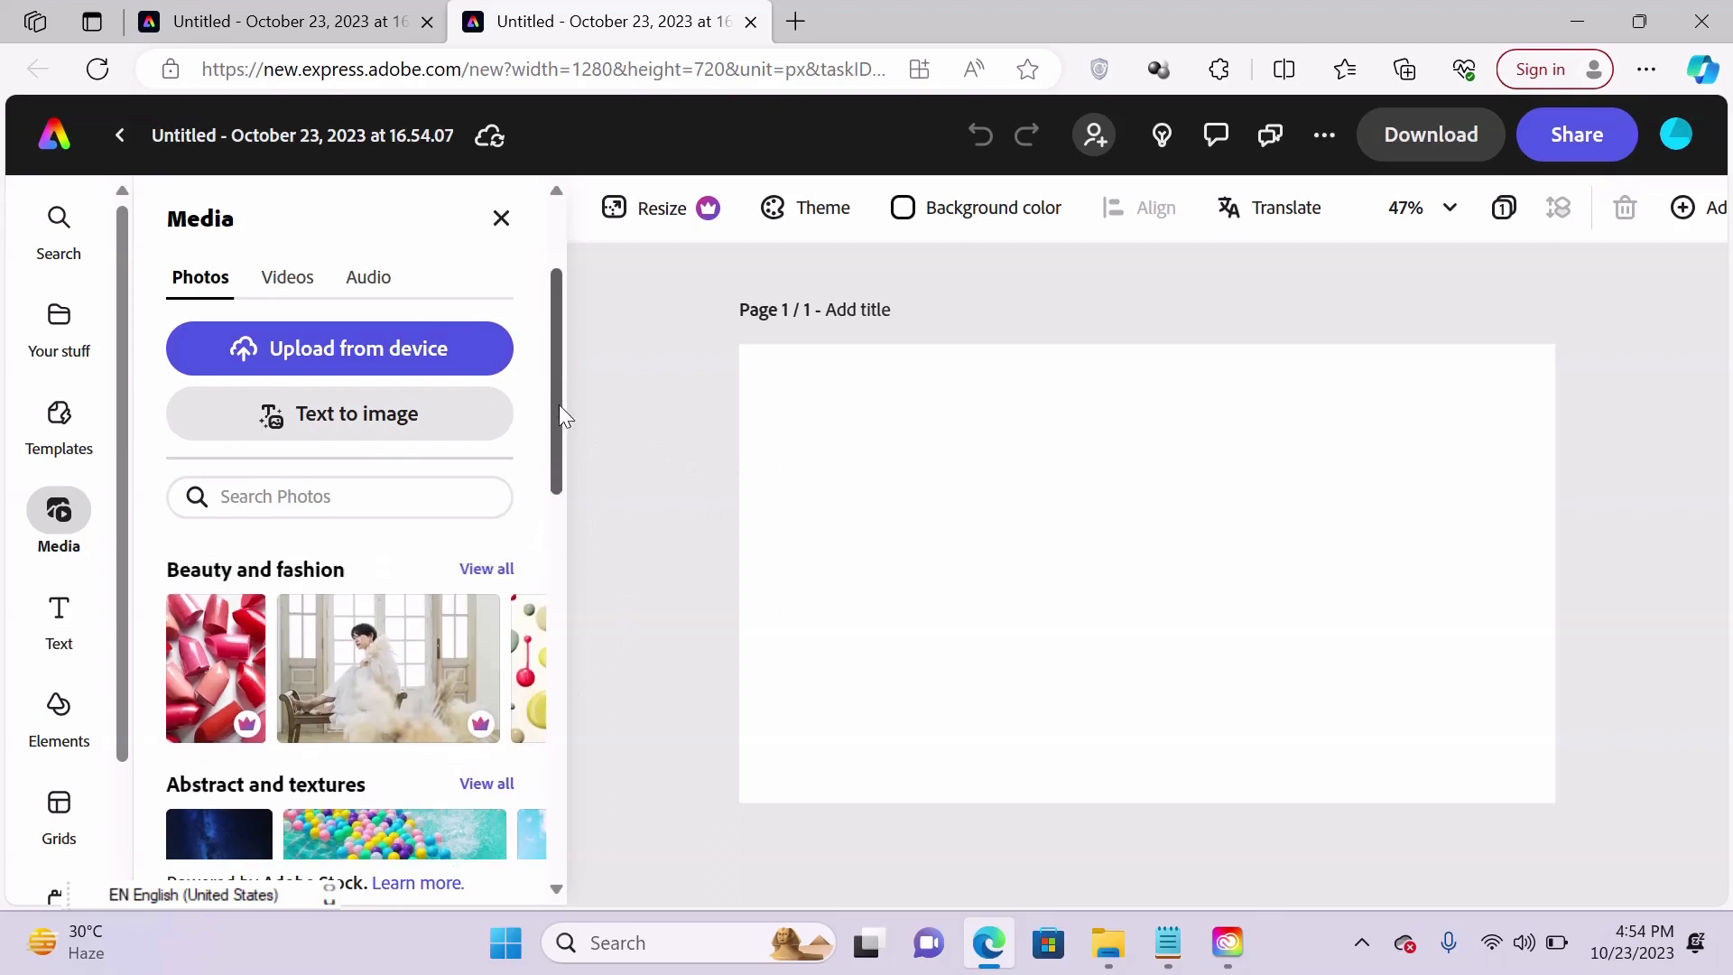
{"action": "scroll", "coordinate": [560, 397], "scroll_direction": "up", "scroll_amount": 2}
{"action": "left_click_drag", "start_coordinate": [561, 367], "coordinate": [562, 364]}
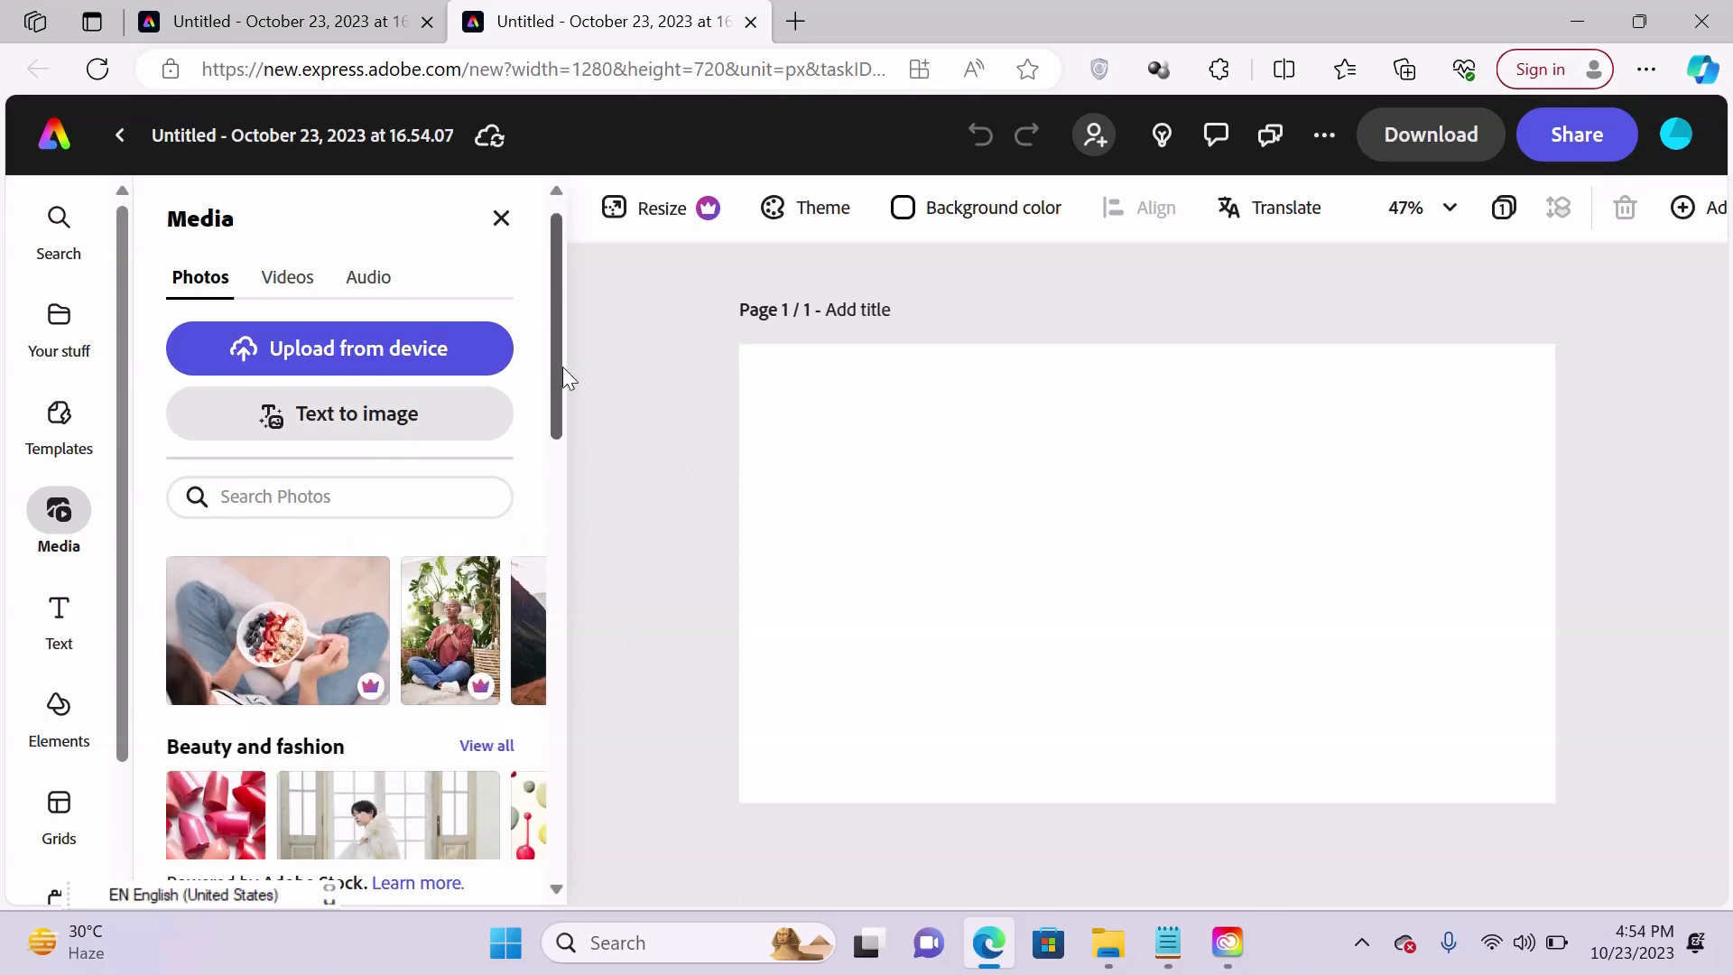
{"action": "left_click", "coordinate": [276, 600]}
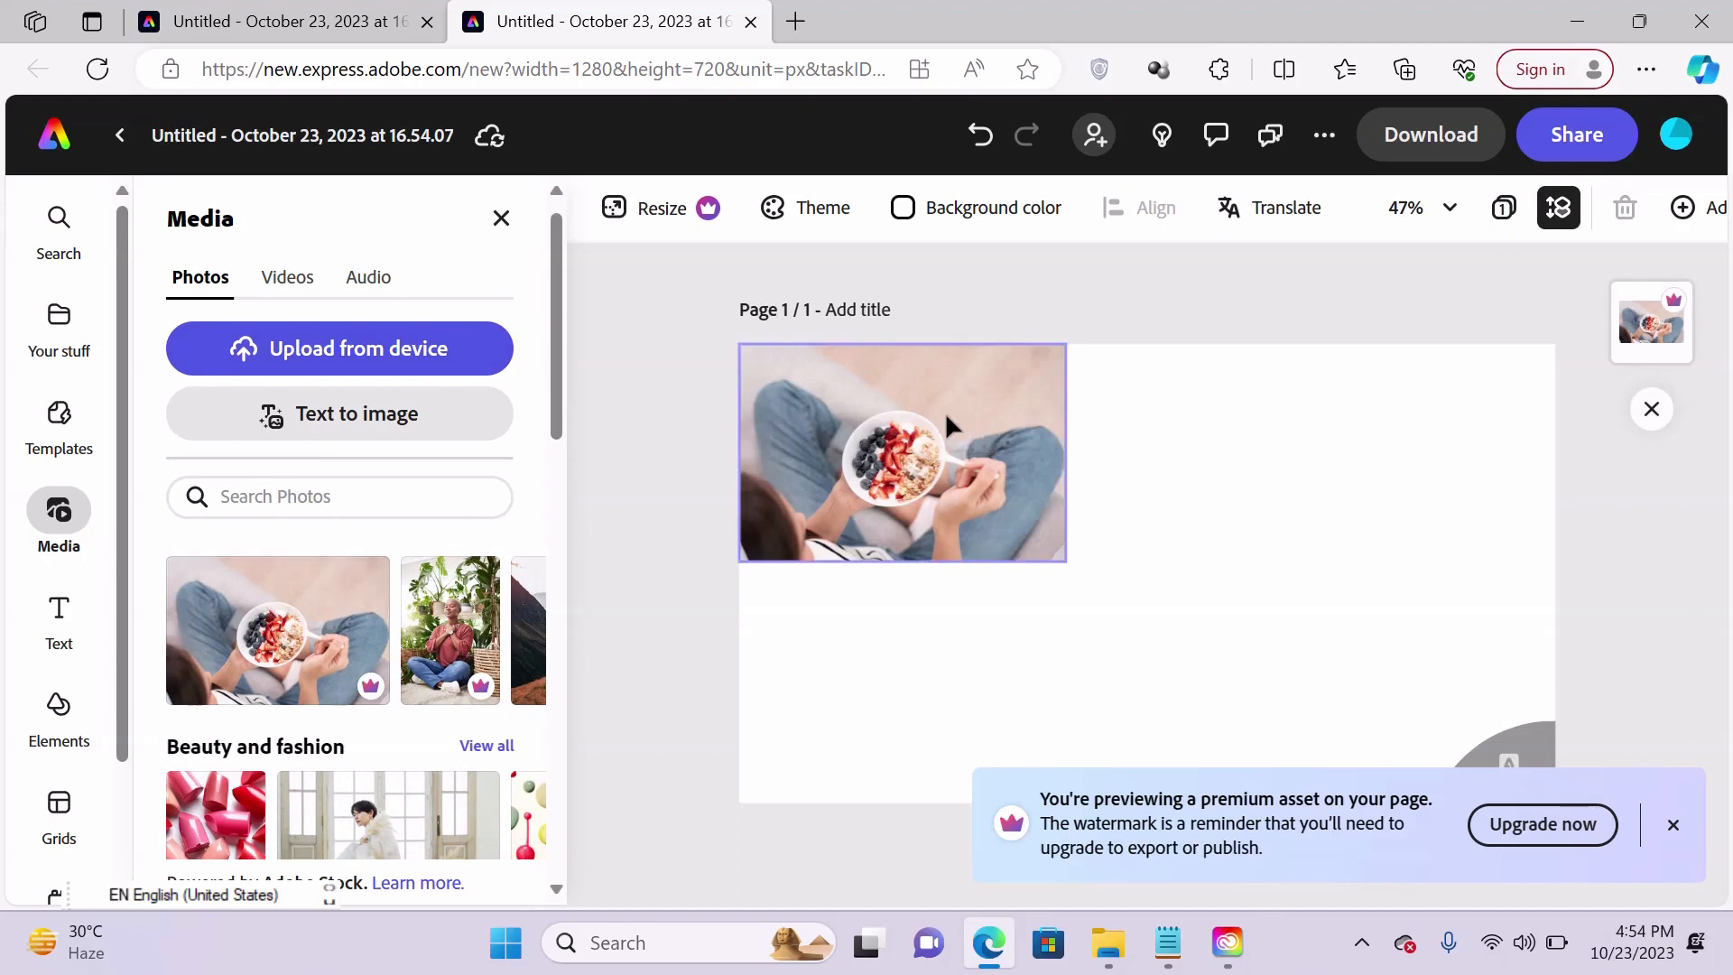
{"action": "left_click_drag", "start_coordinate": [946, 412], "coordinate": [1179, 482]}
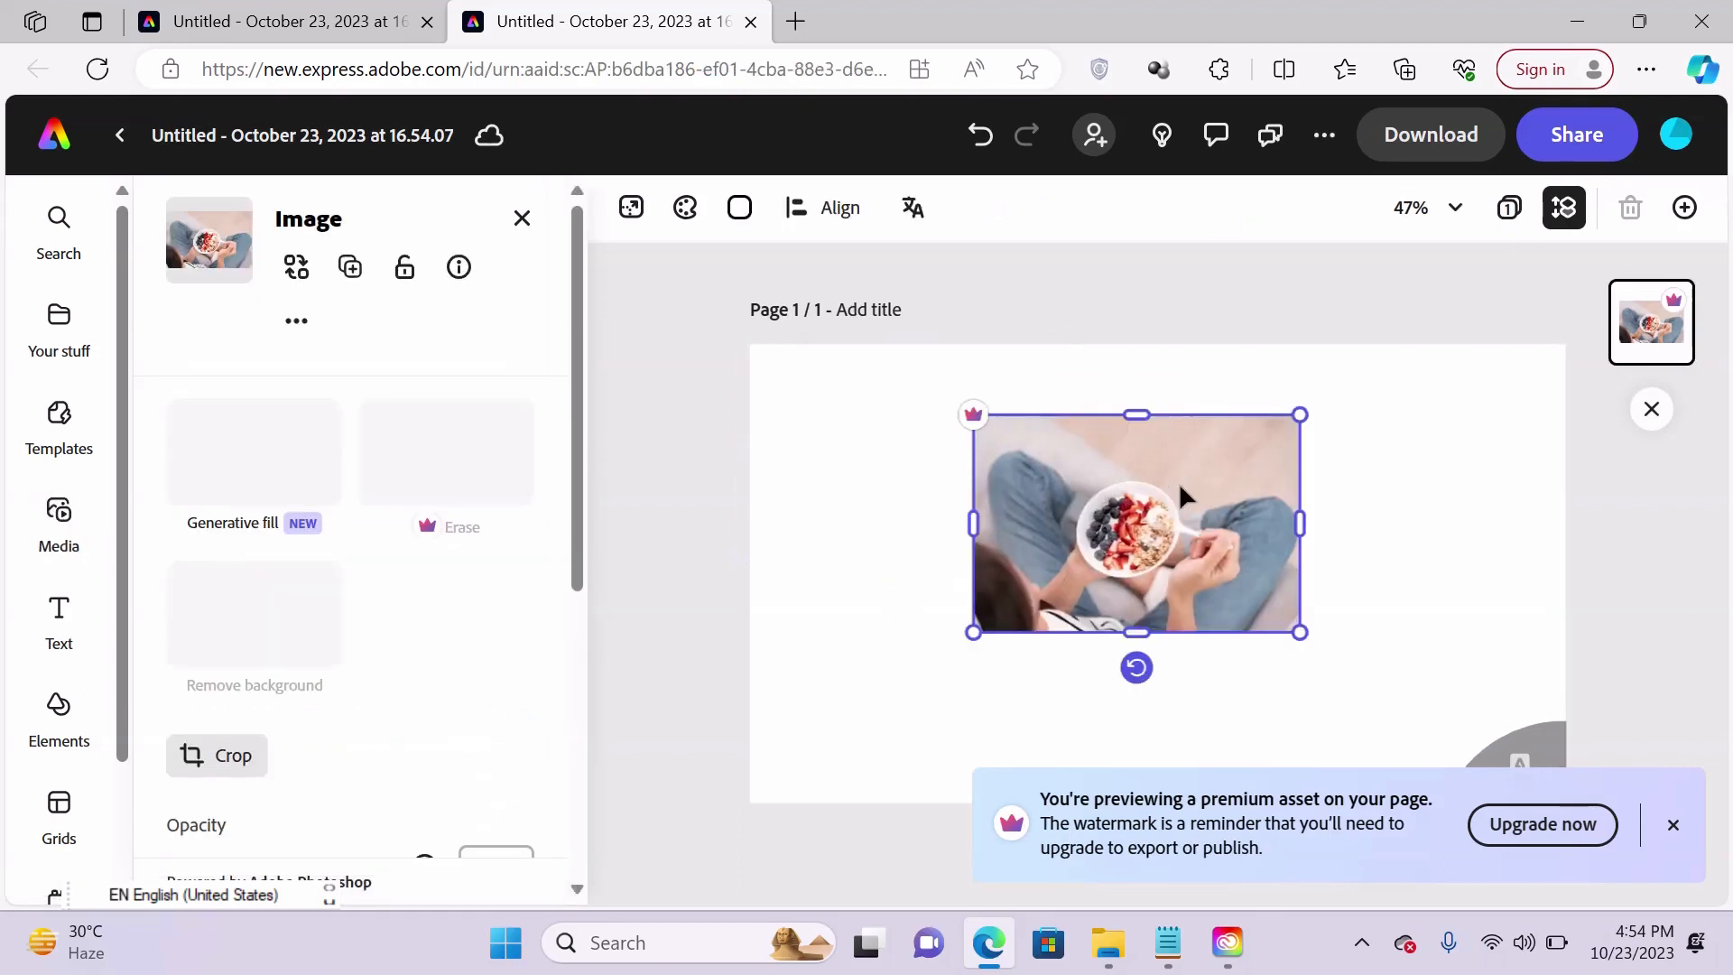
{"action": "left_click", "coordinate": [1675, 825]}
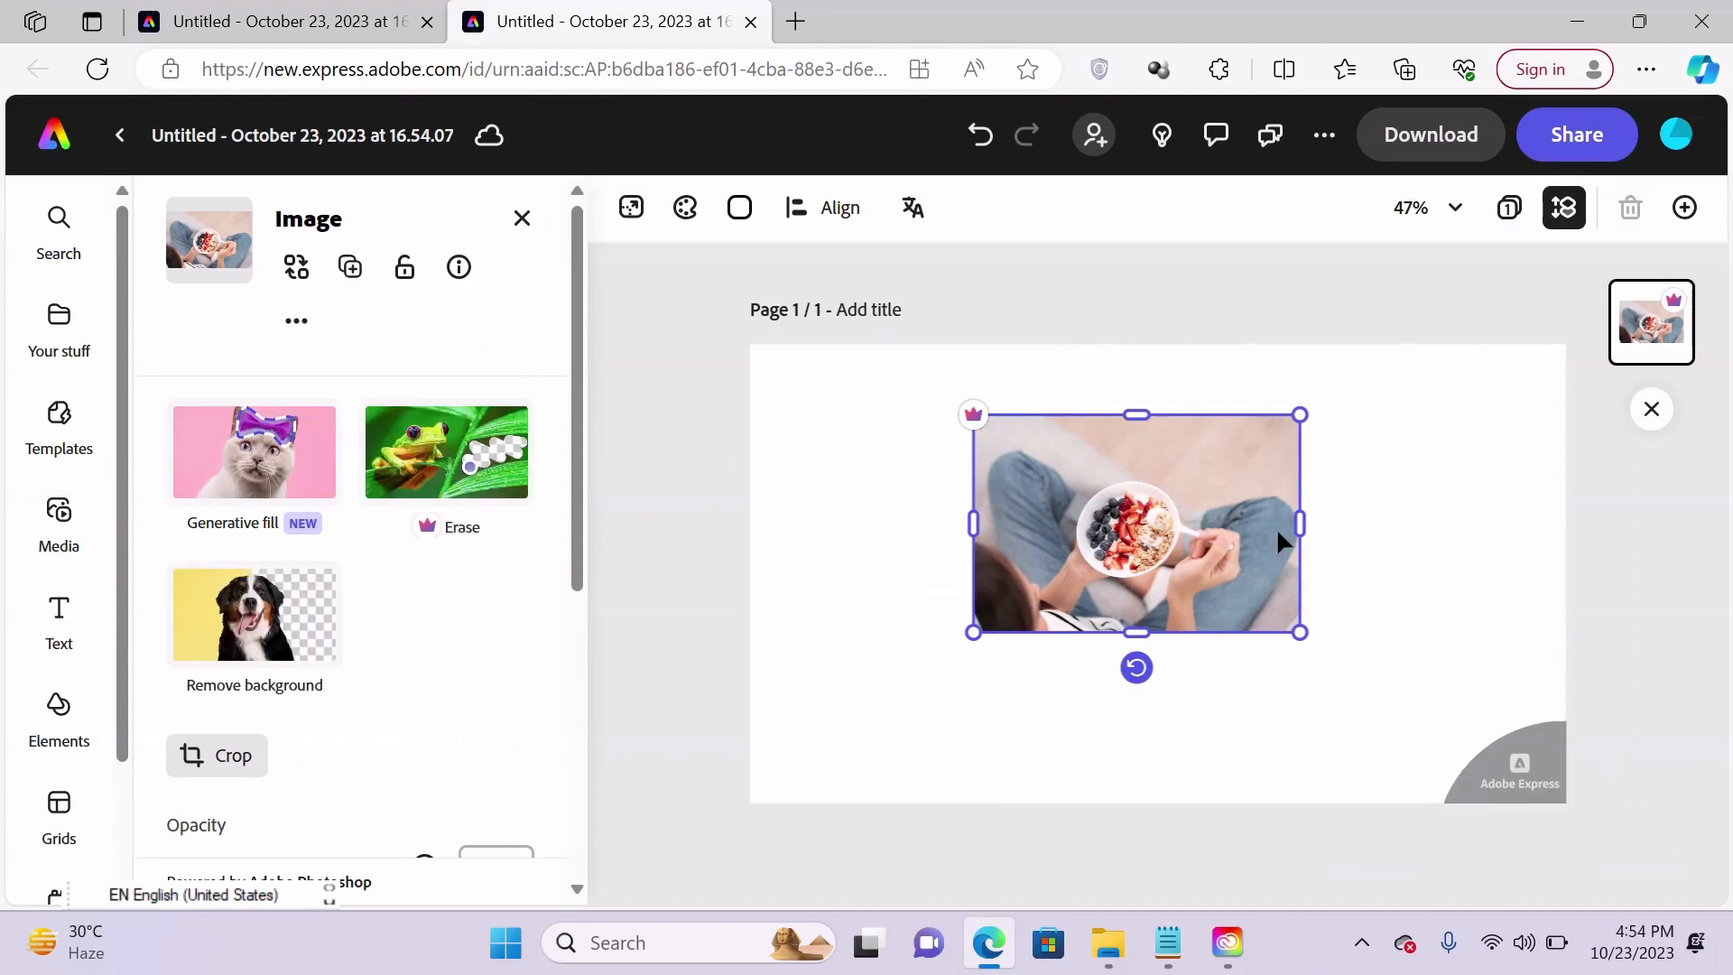
Step: Remove the background of the fruit bowl photo and delete the photo from the page
{"action": "left_click", "coordinate": [1430, 514]}
{"action": "left_click", "coordinate": [1196, 453]}
{"action": "left_click", "coordinate": [262, 611]}
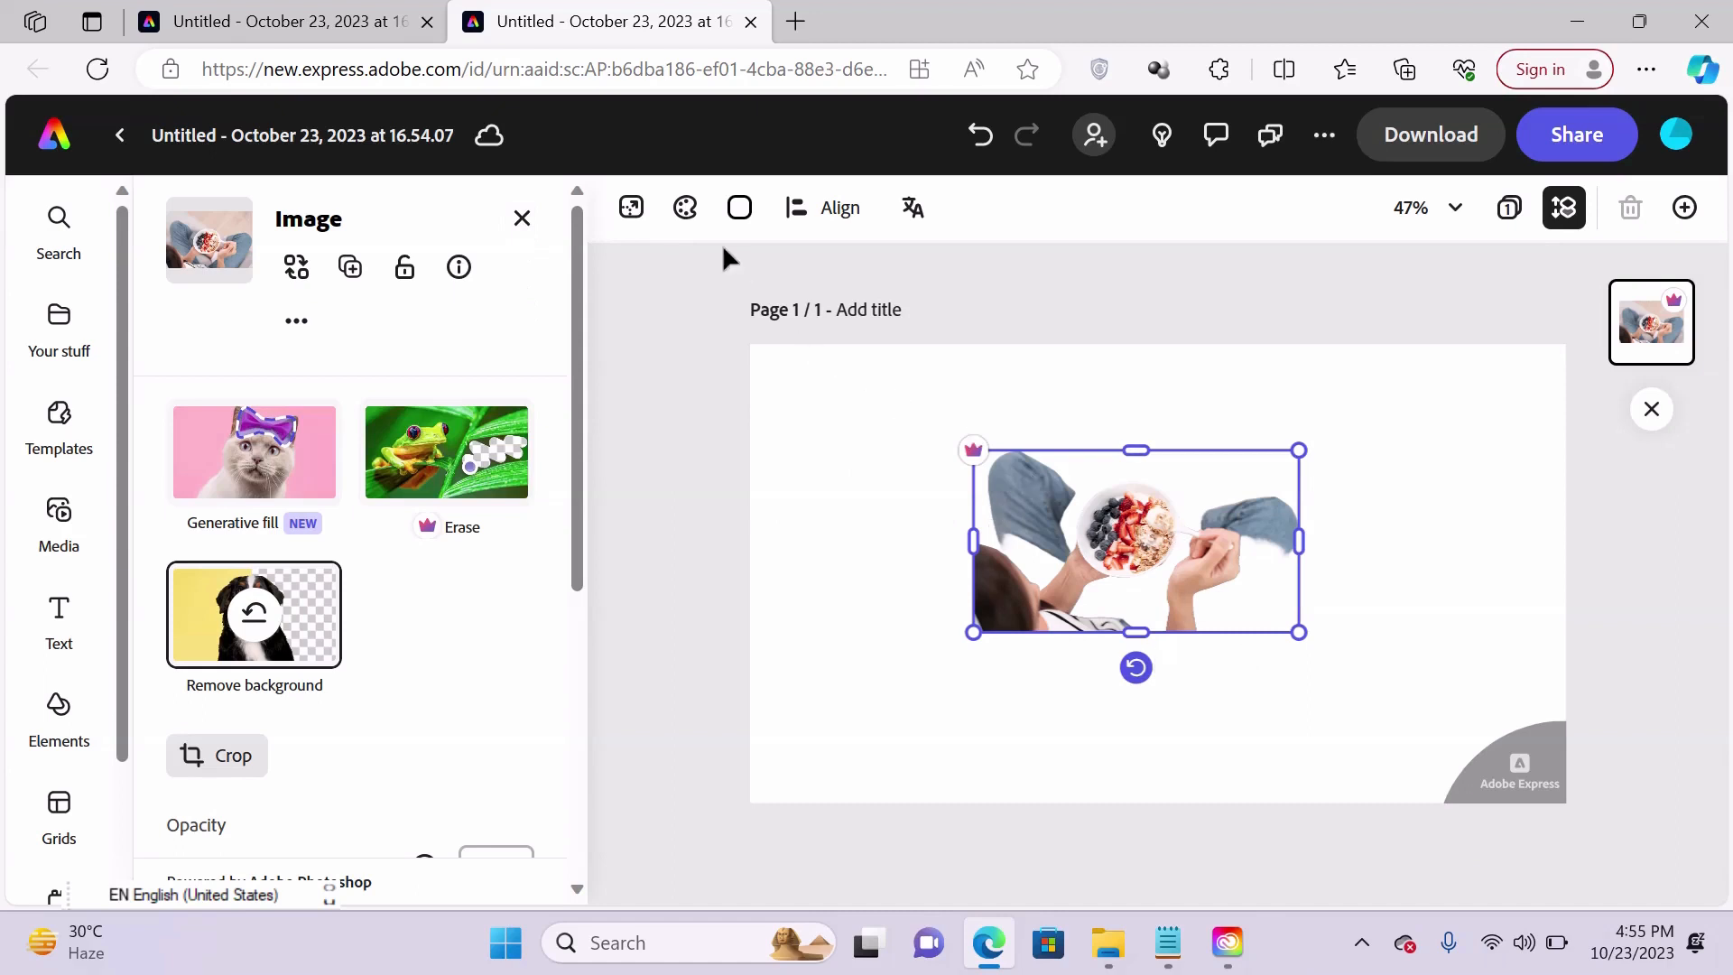
{"action": "left_click", "coordinate": [521, 219]}
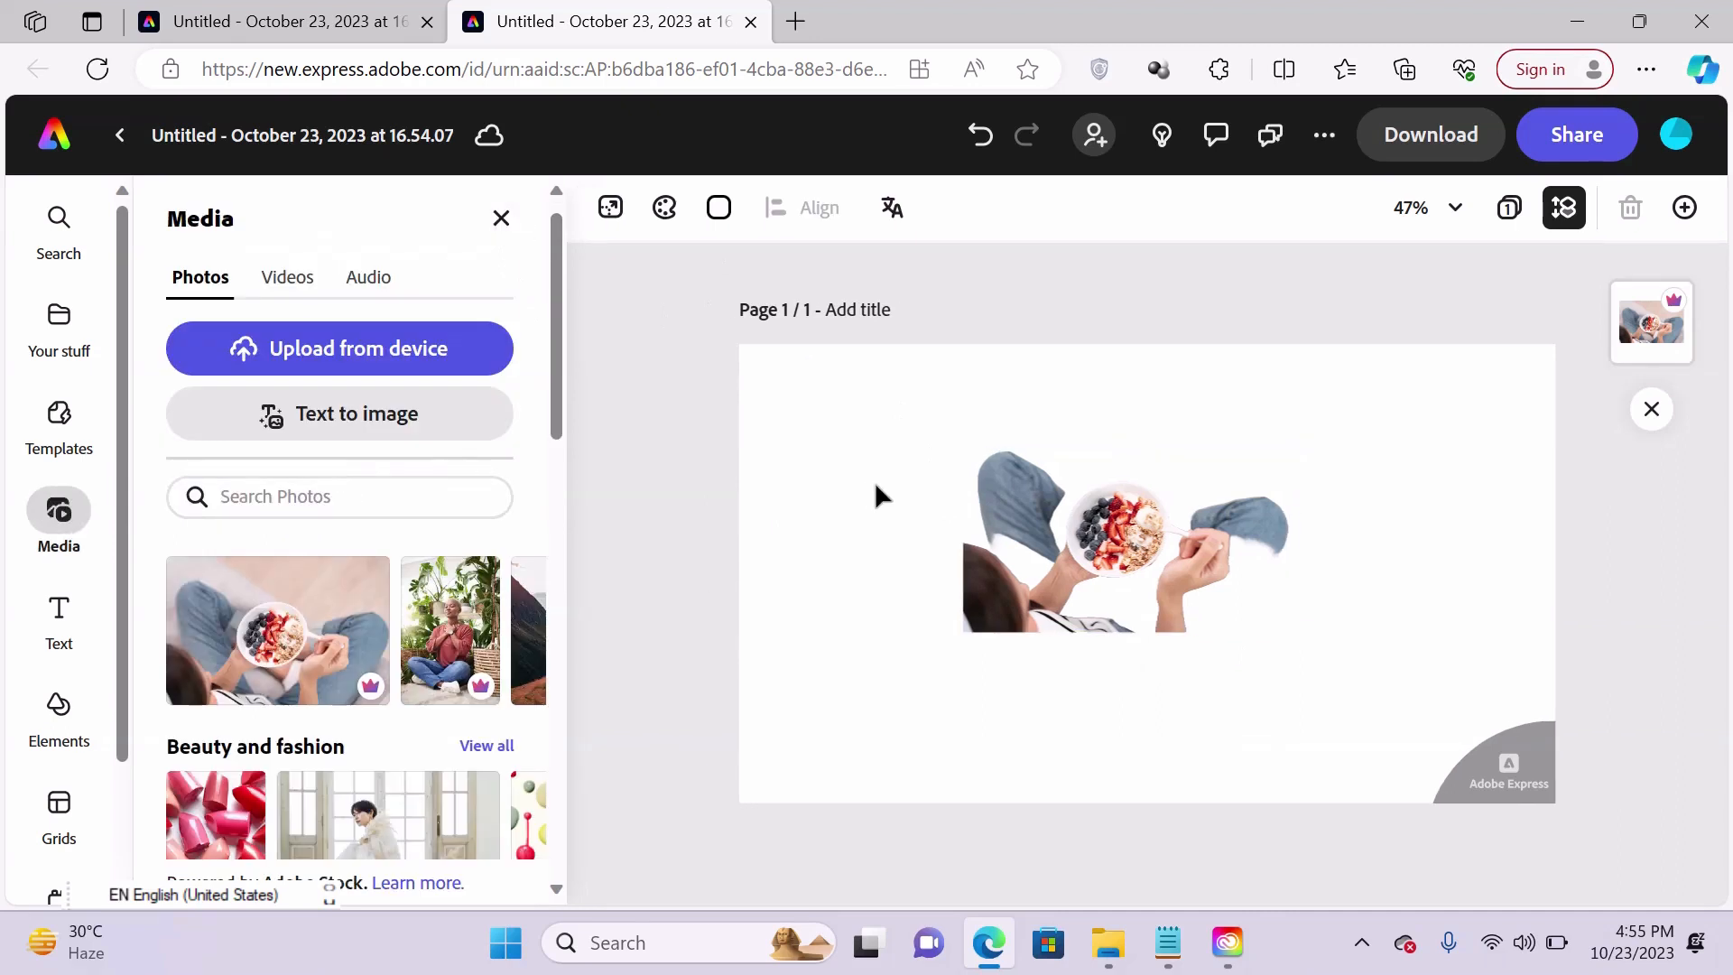
{"action": "left_click", "coordinate": [1067, 545]}
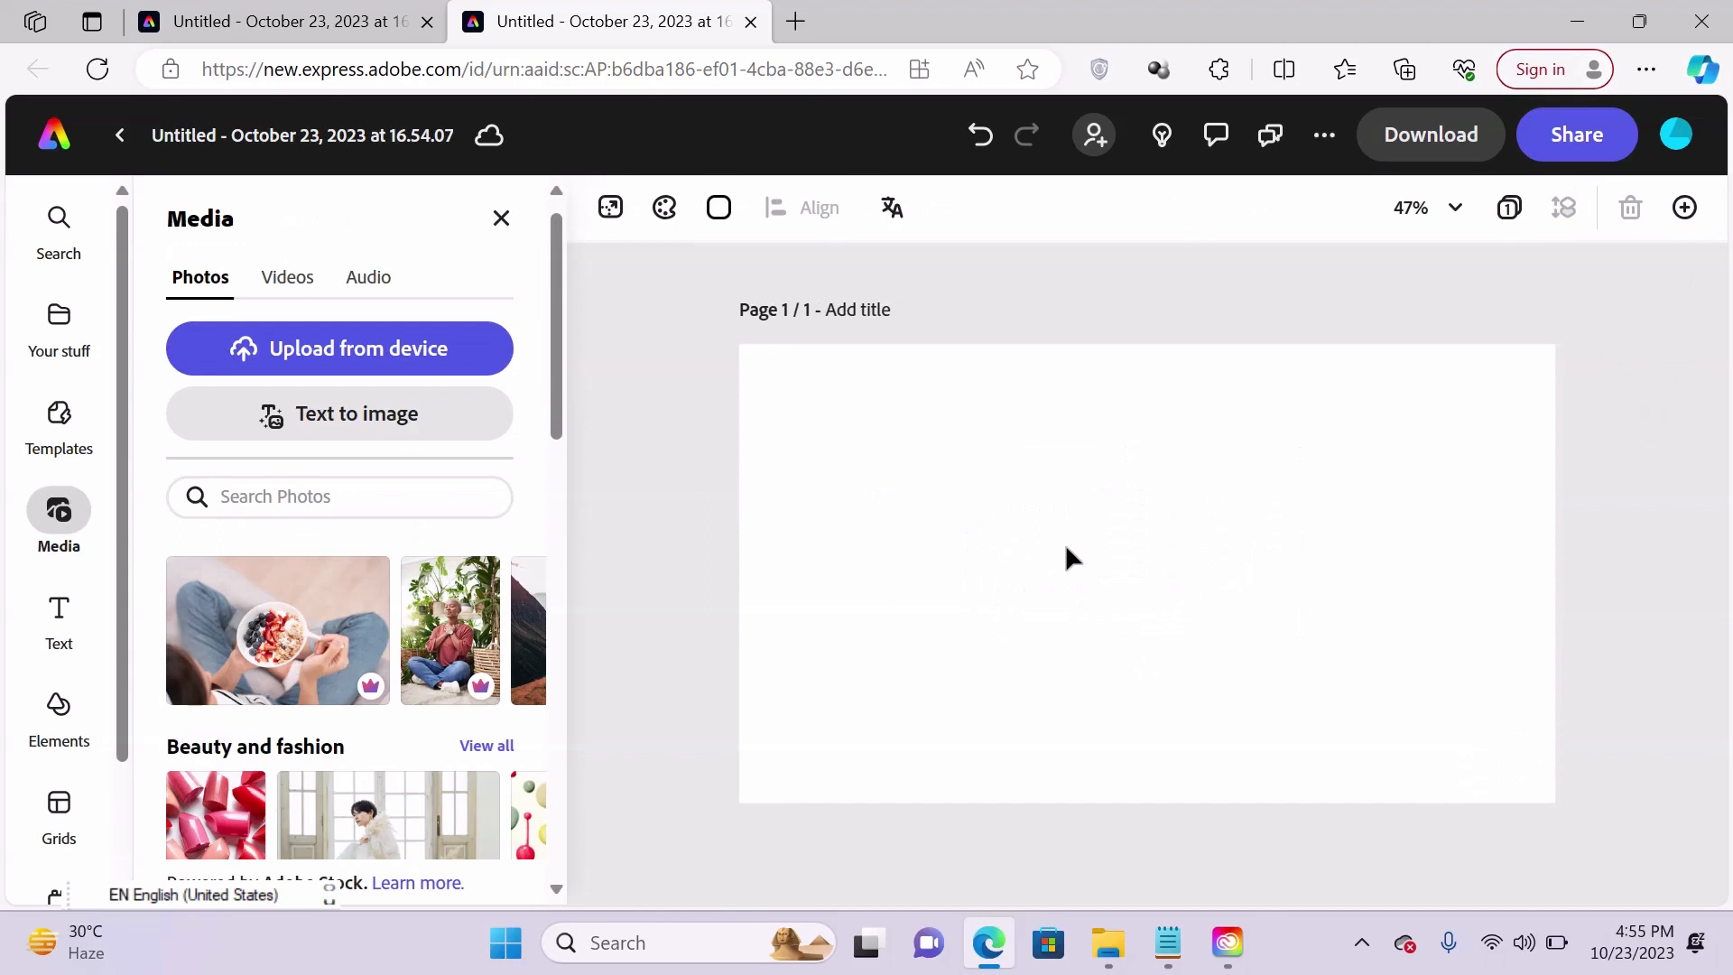
Step: Generate a Landscape (4:3) text-to-image picture from the prompt "a girl with Indian Flag" with the Art content type
{"action": "left_click", "coordinate": [413, 415]}
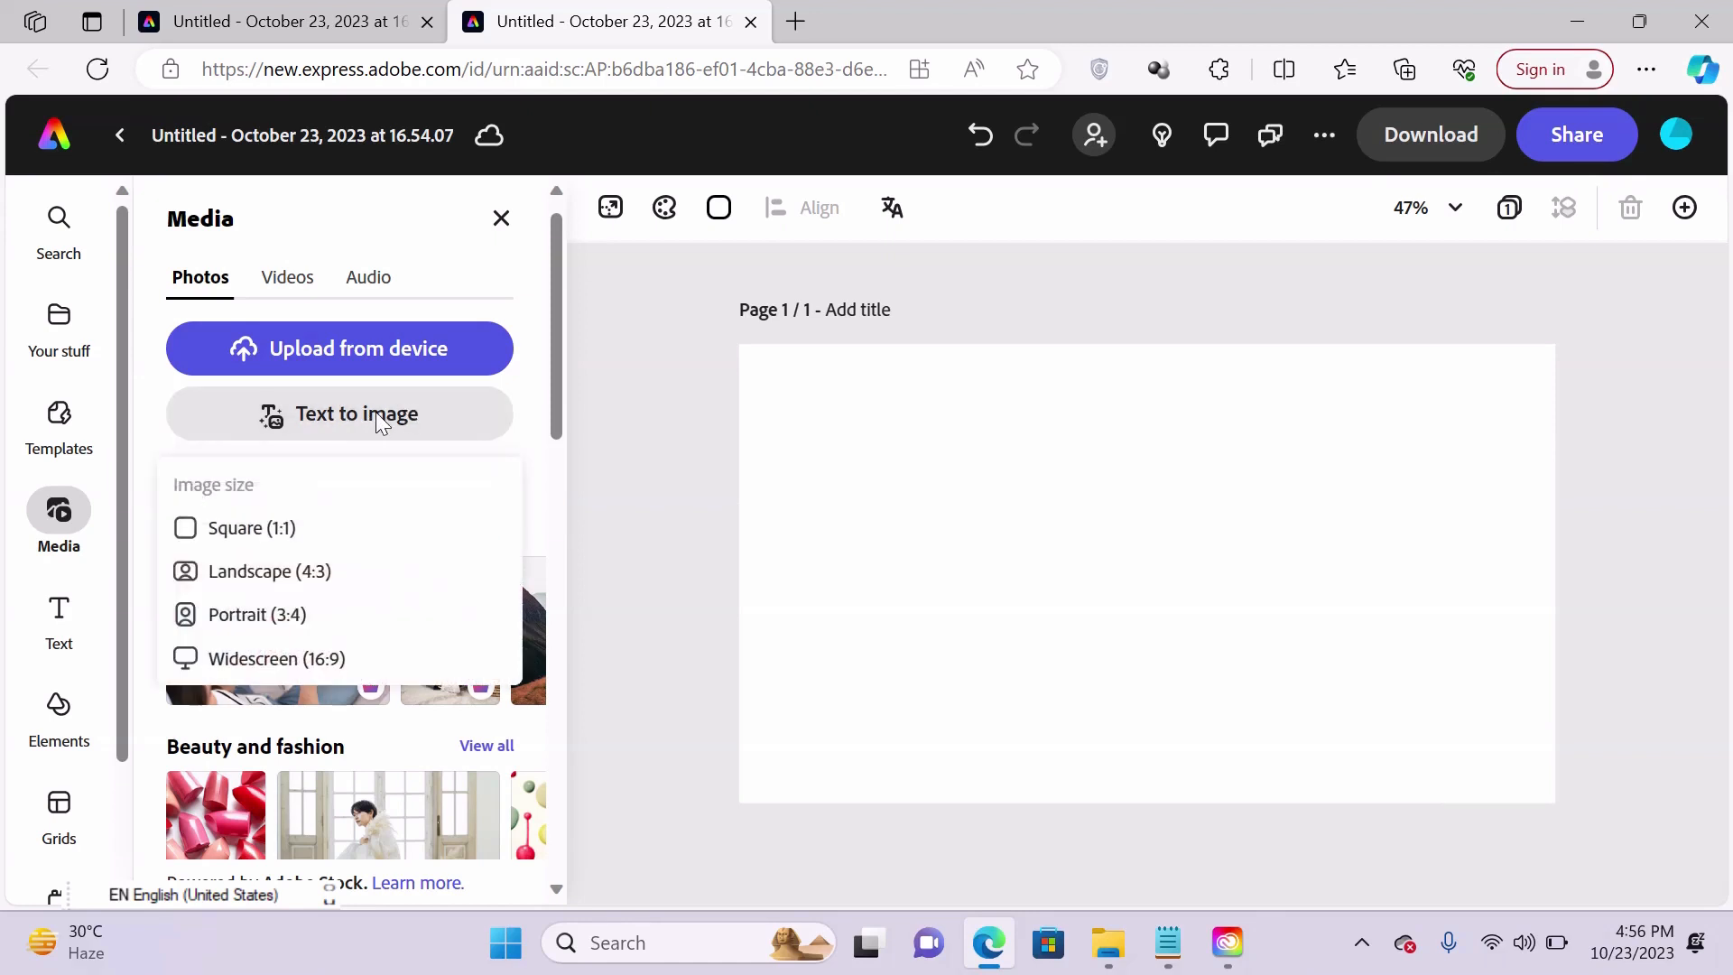
{"action": "left_click", "coordinate": [264, 582]}
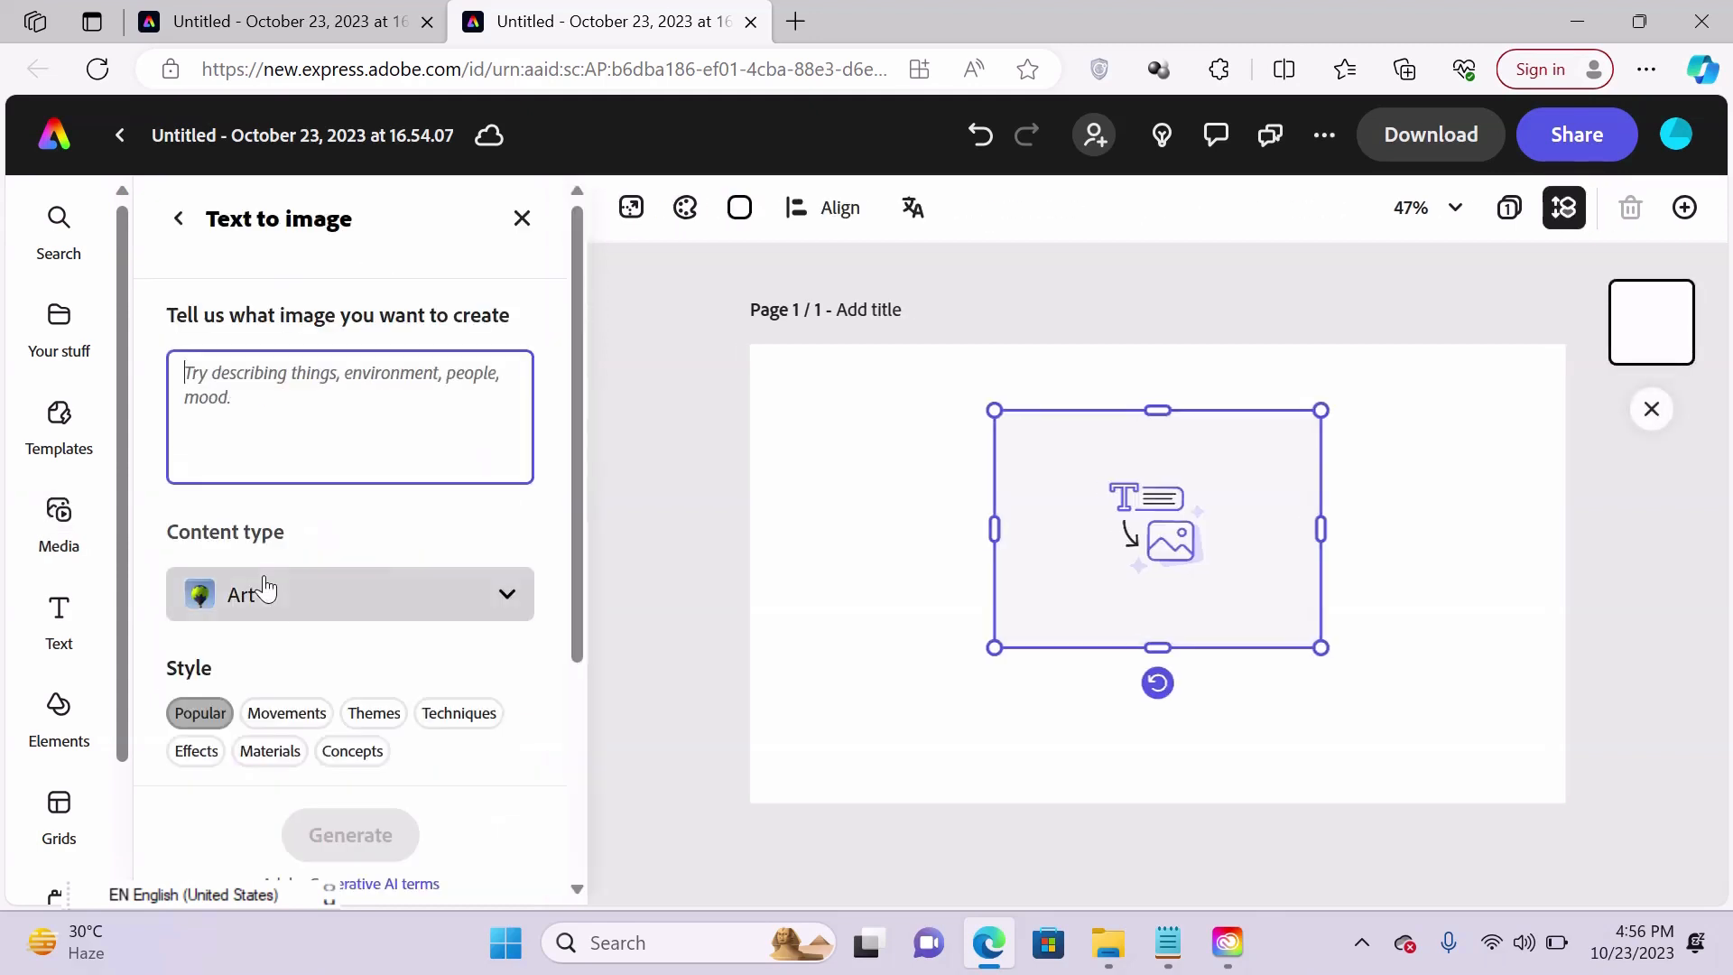
{"action": "type", "text": "a "}
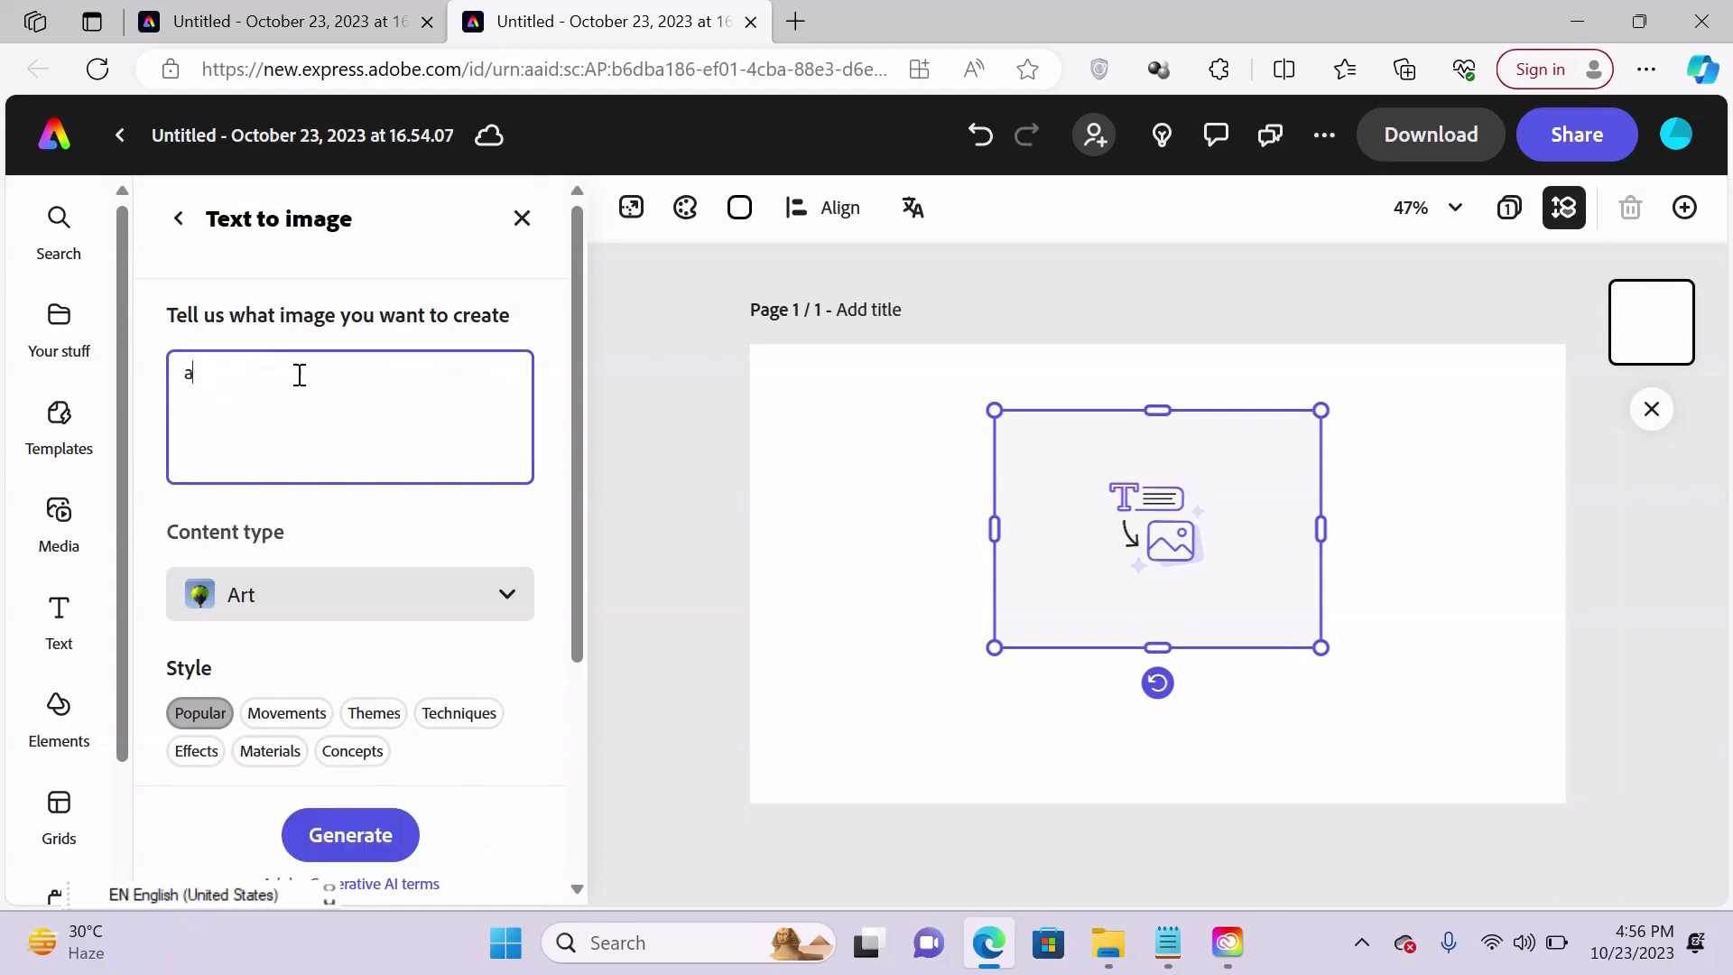
{"action": "type", "text": "girl with Indian Flag"}
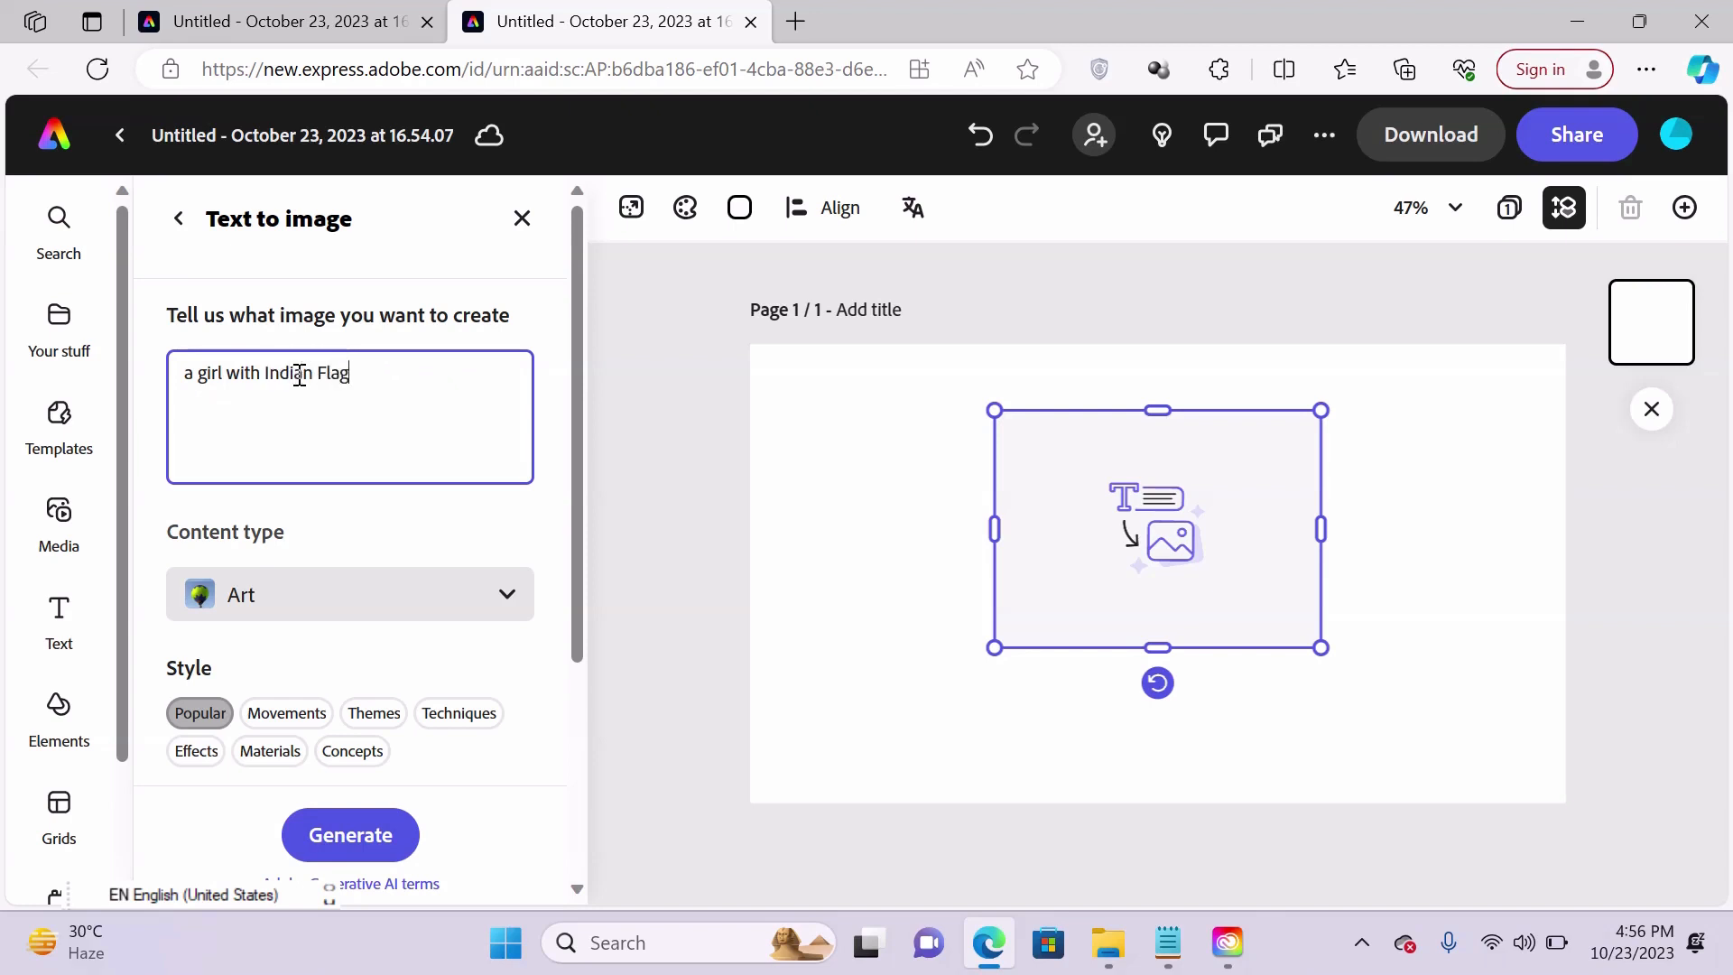
{"action": "left_click", "coordinate": [510, 597]}
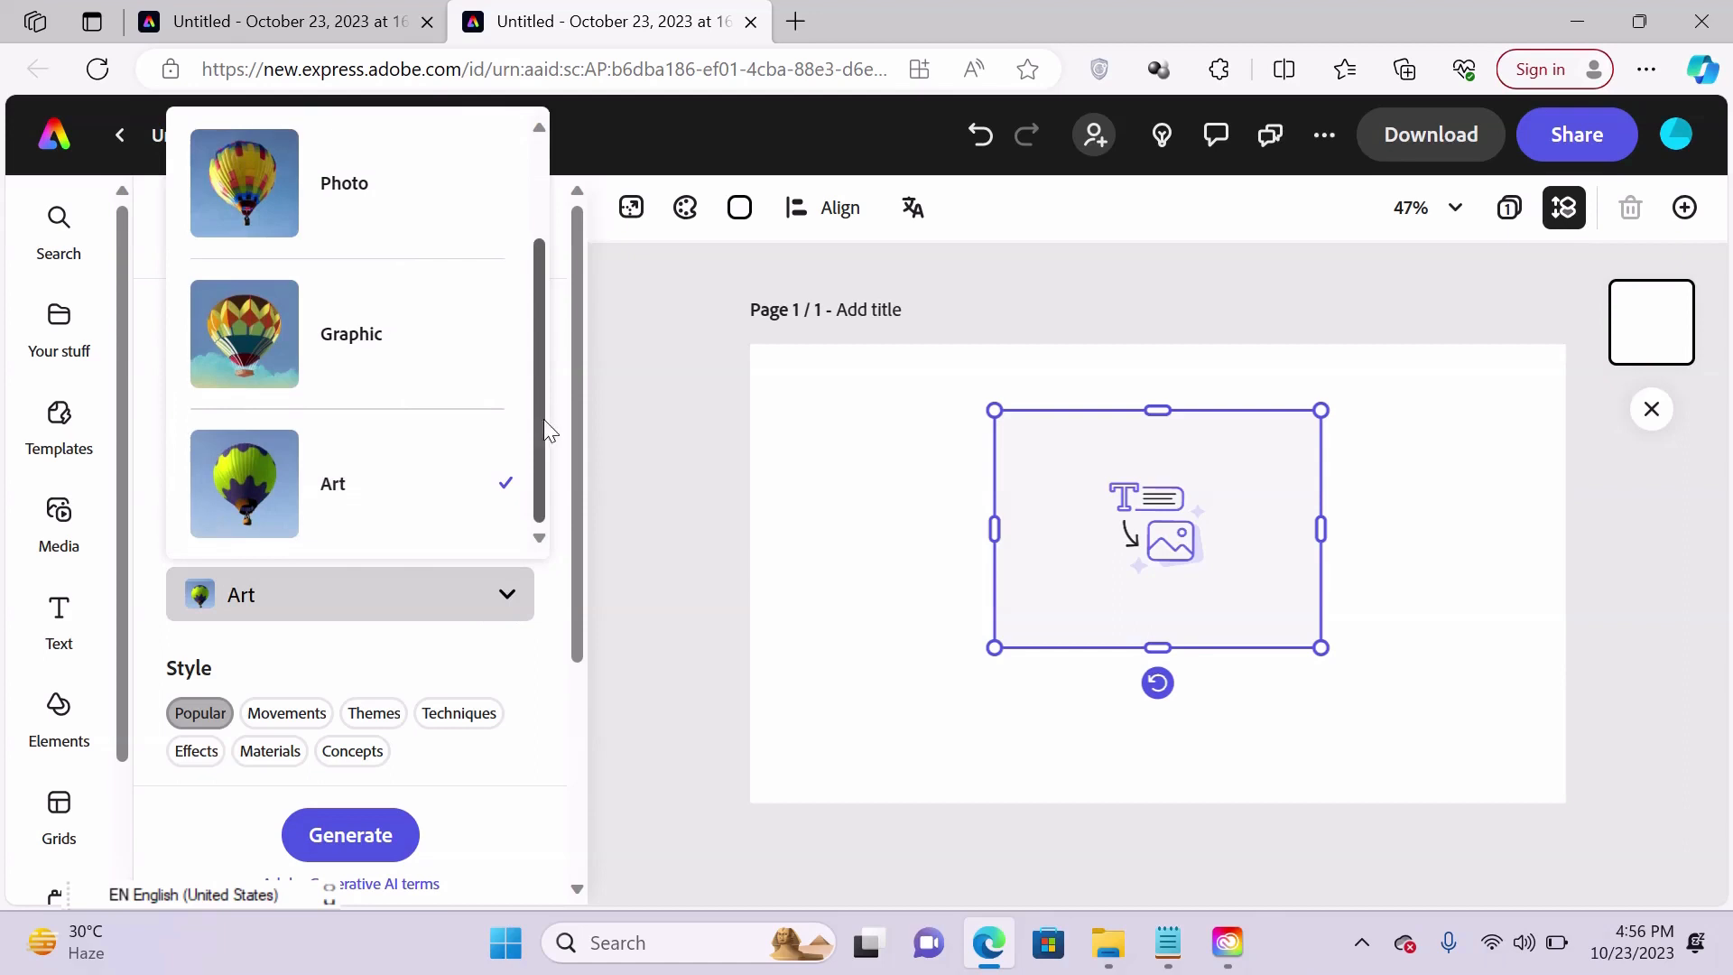
{"action": "left_click_drag", "start_coordinate": [542, 419], "coordinate": [541, 538]}
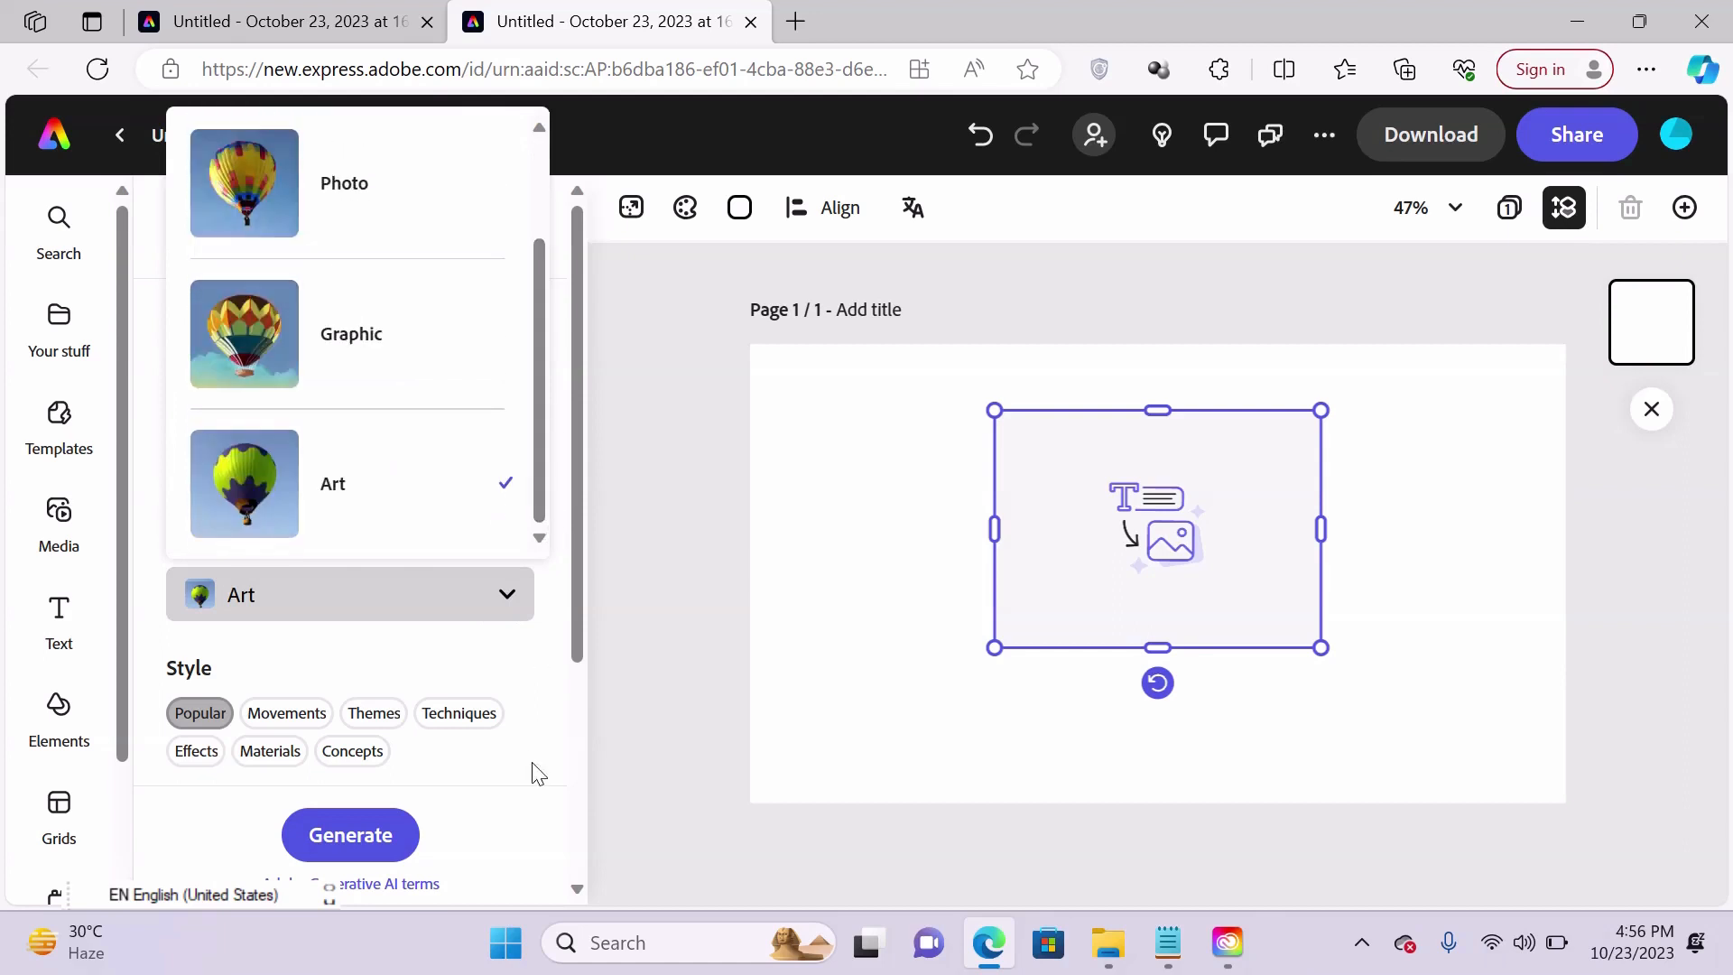
{"action": "left_click", "coordinate": [553, 747]}
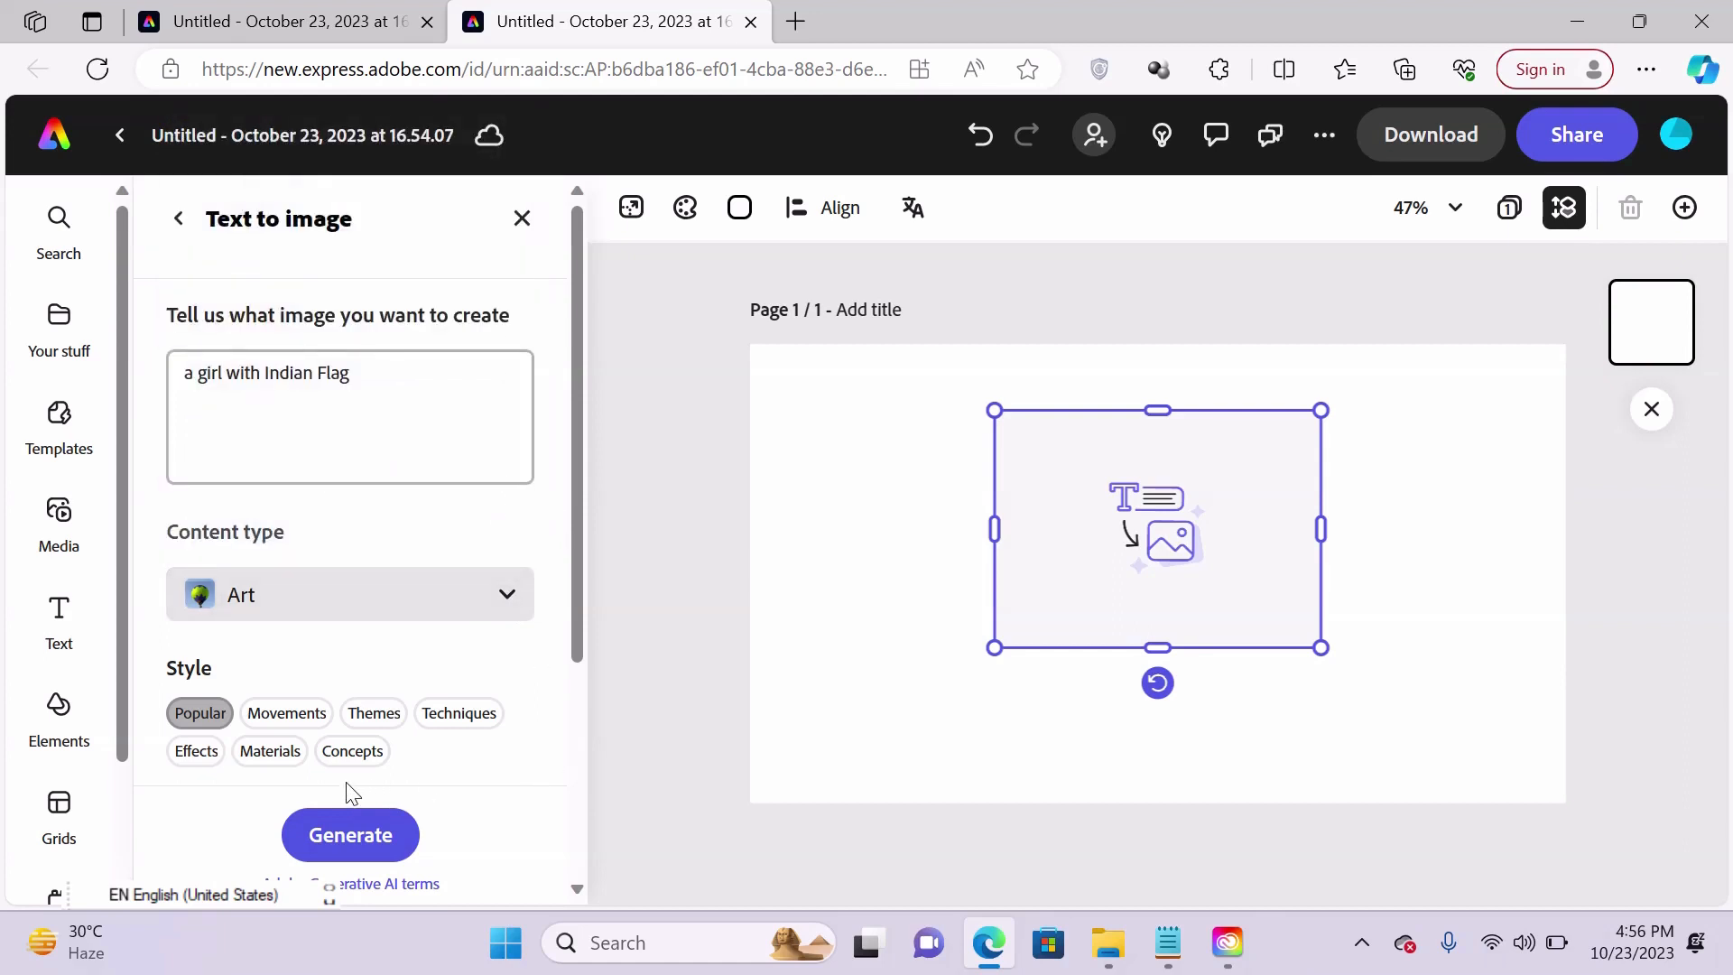
{"action": "left_click", "coordinate": [353, 848]}
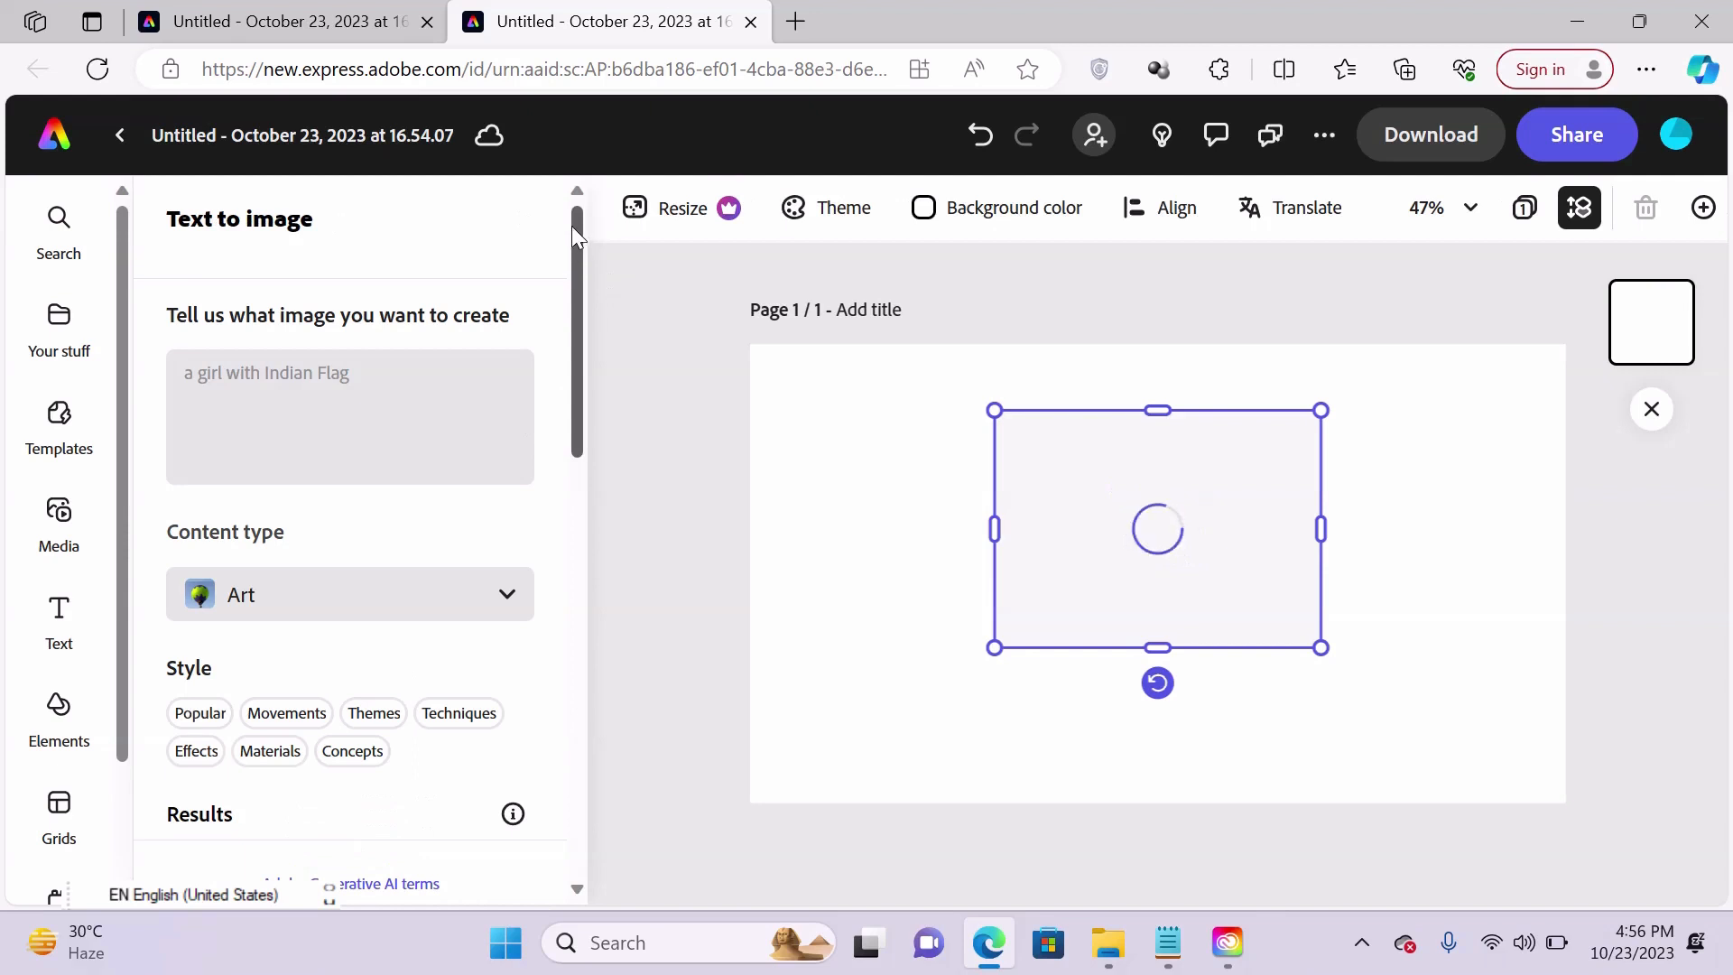
Step: Choose the generated result of the girl holding the flag outstretched in both hands, and move the image slightly lower on the page
{"action": "left_click_drag", "start_coordinate": [576, 225], "coordinate": [574, 578]}
{"action": "mouse_move", "coordinate": [385, 482]}
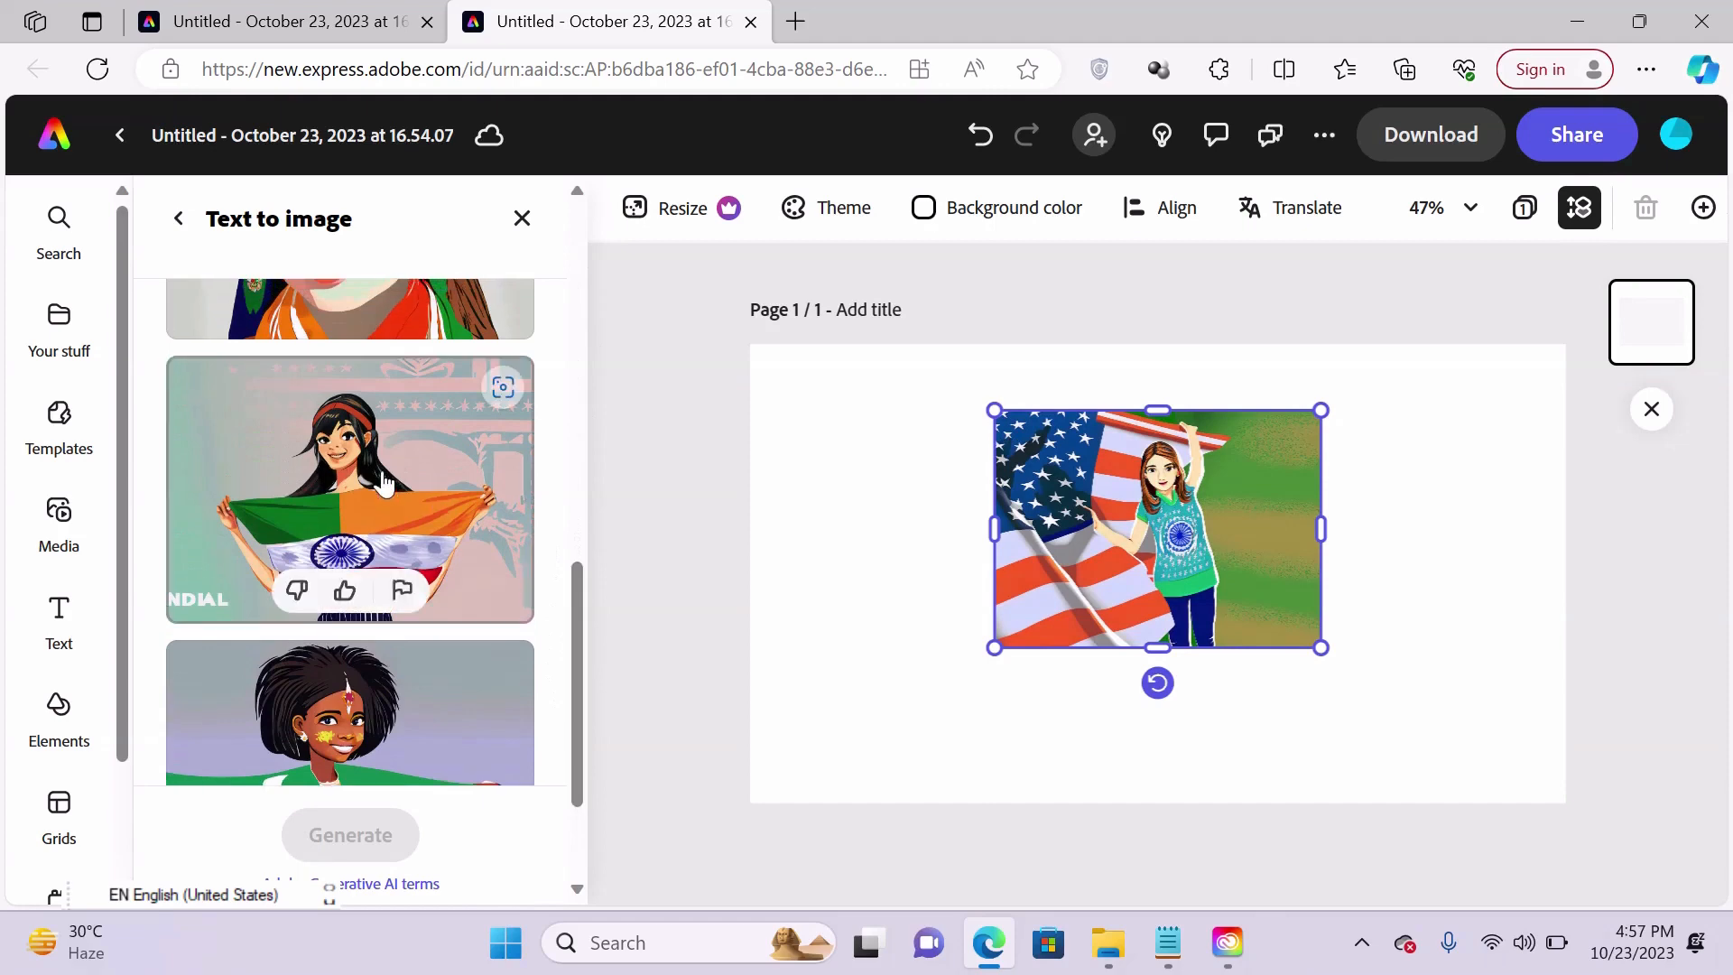
{"action": "left_click", "coordinate": [433, 459]}
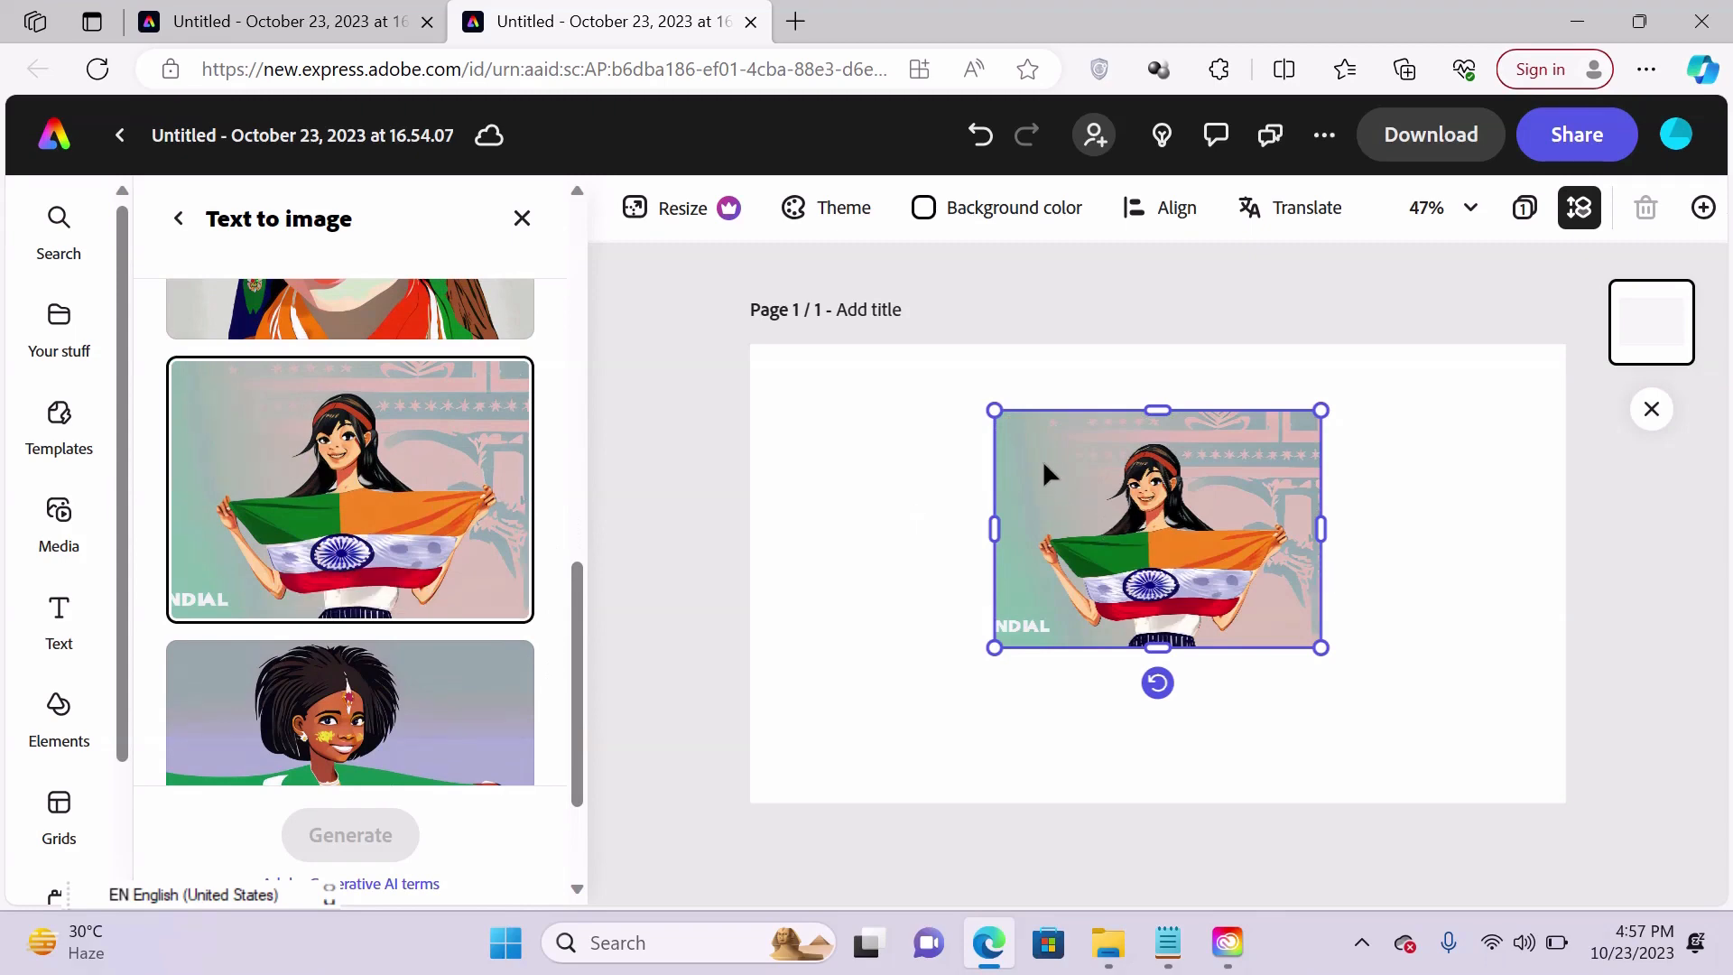
{"action": "left_click_drag", "start_coordinate": [1045, 465], "coordinate": [1037, 499]}
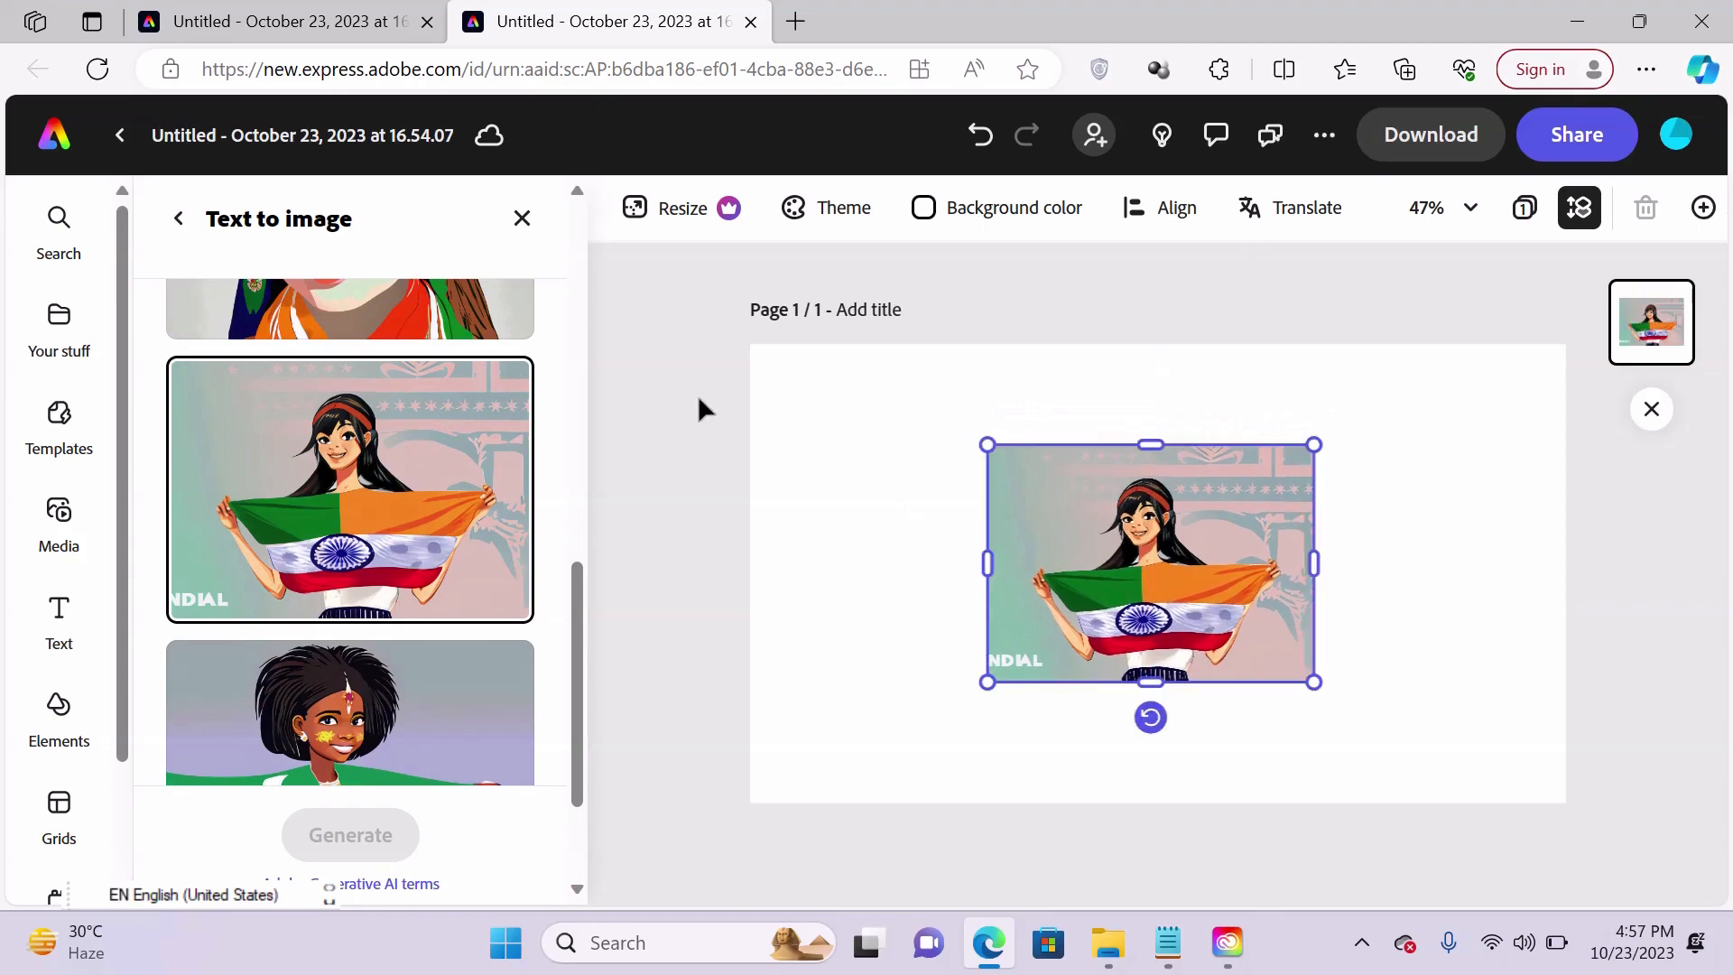
{"action": "left_click", "coordinate": [521, 217]}
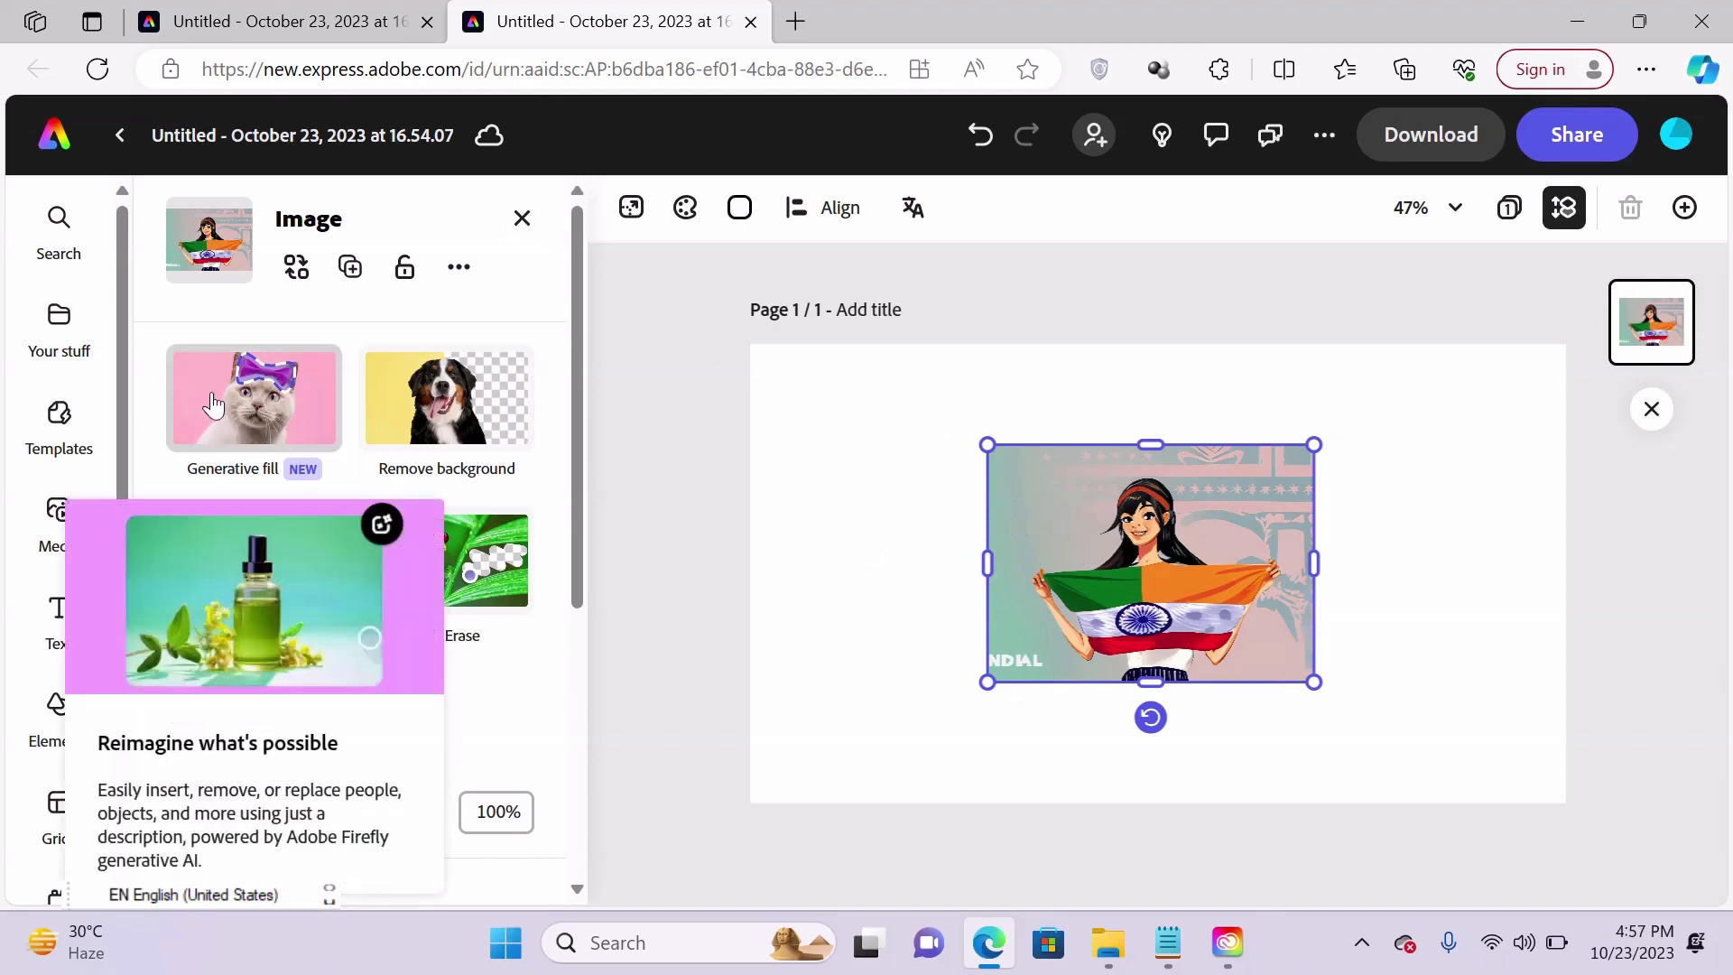
Step: Brush over the left edge of the girl image with Generative fill at brush size 40 and generate "balloons" there
{"action": "left_click", "coordinate": [237, 402]}
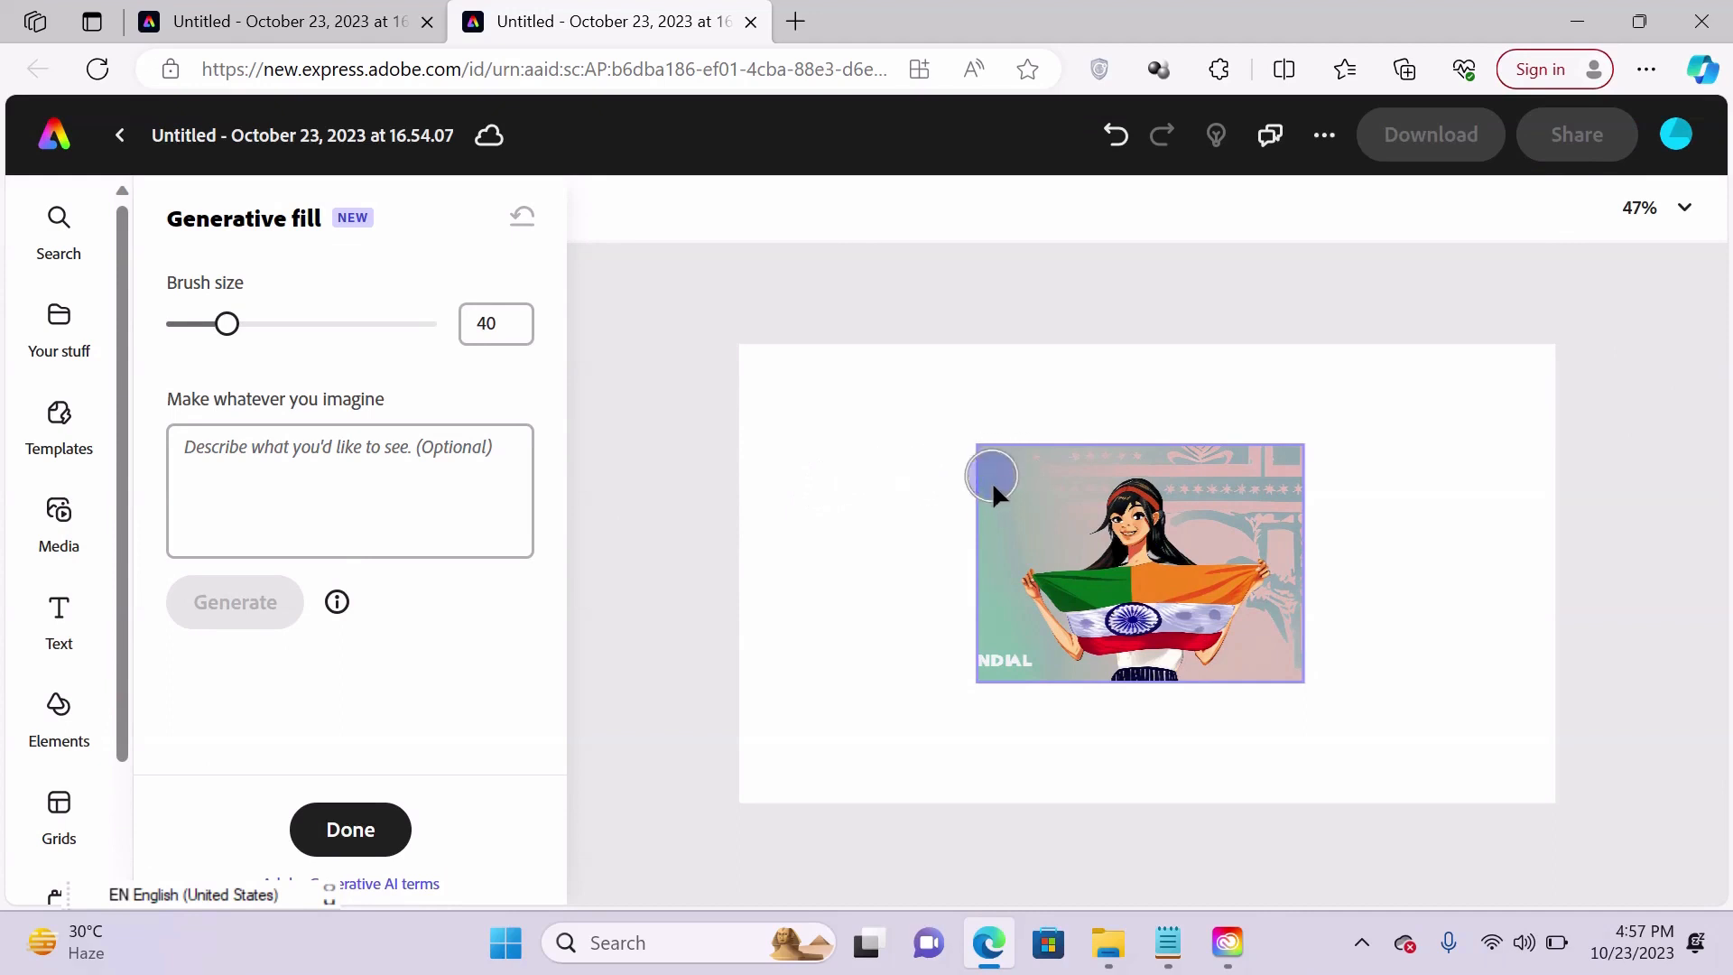
{"action": "left_click_drag", "start_coordinate": [994, 487], "coordinate": [1007, 669]}
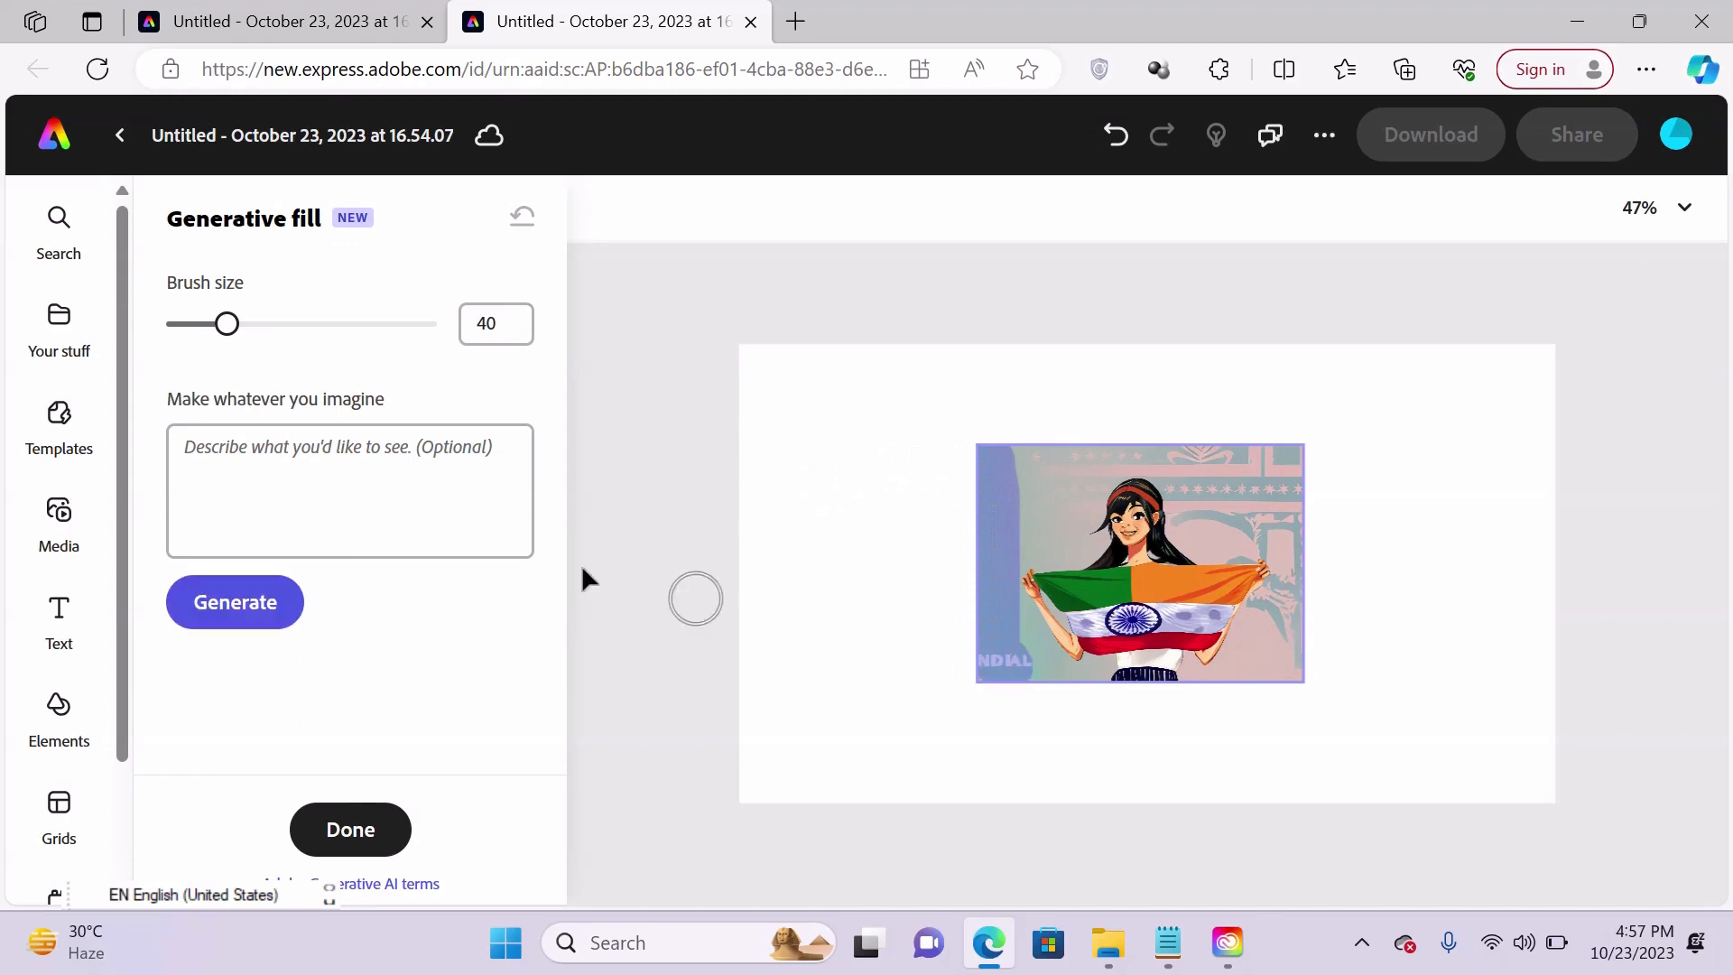
{"action": "left_click", "coordinate": [384, 460]}
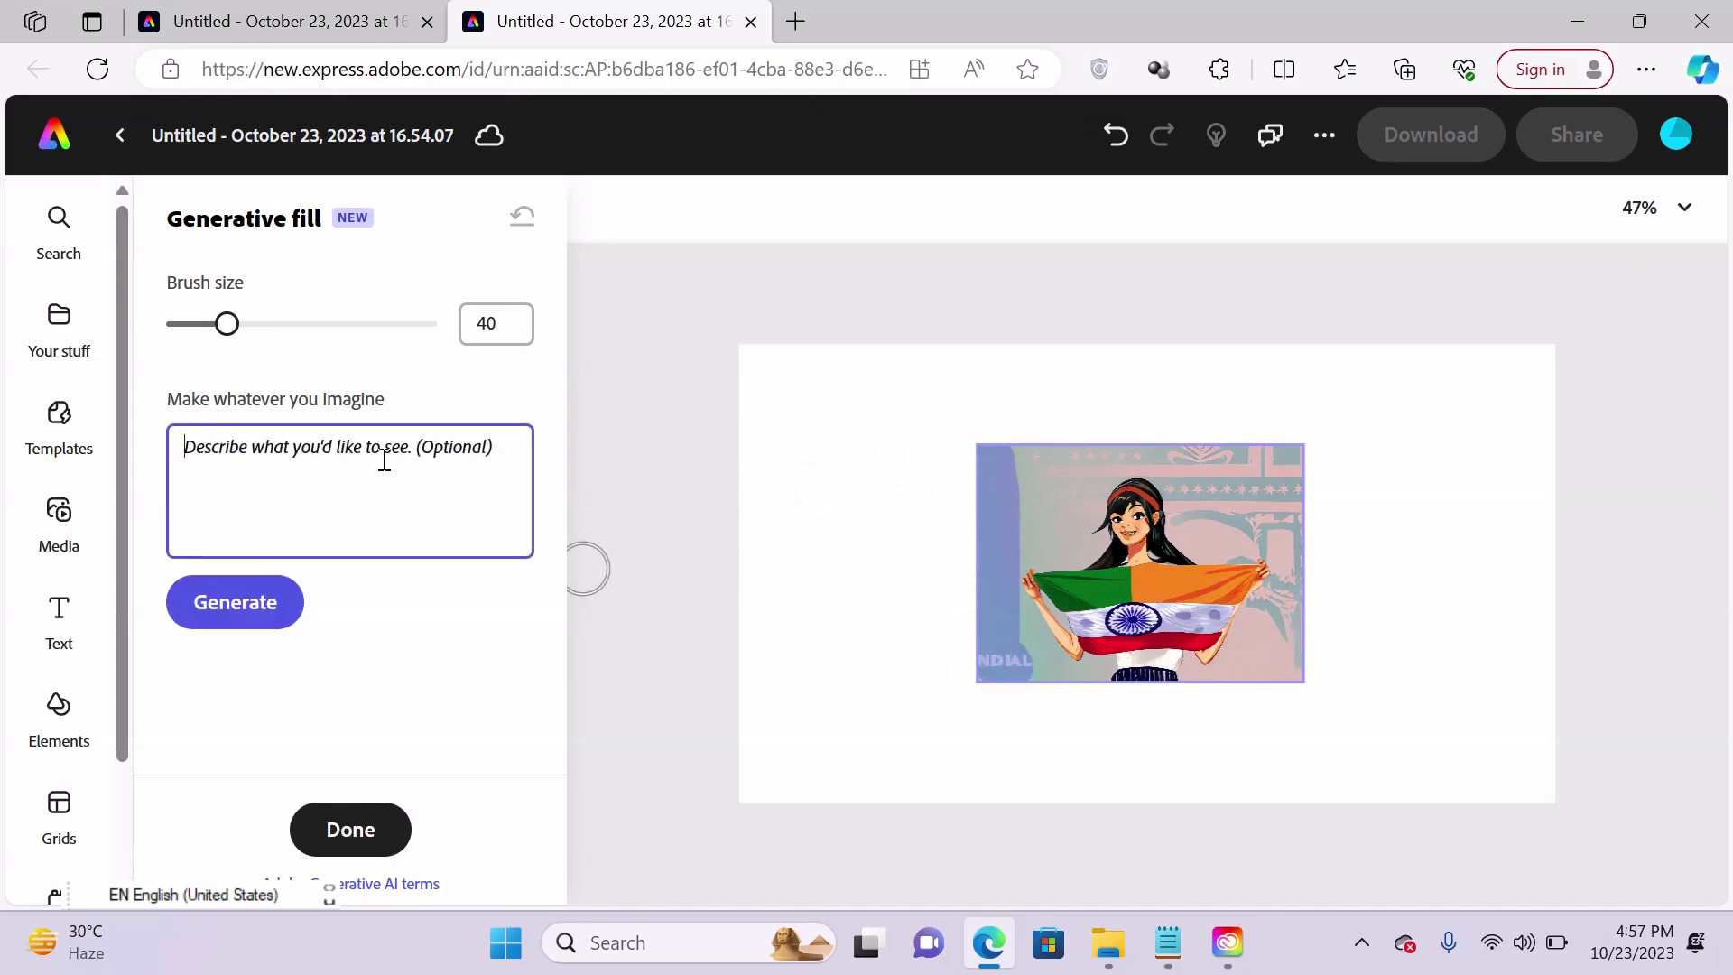
{"action": "type", "text": "balloons"}
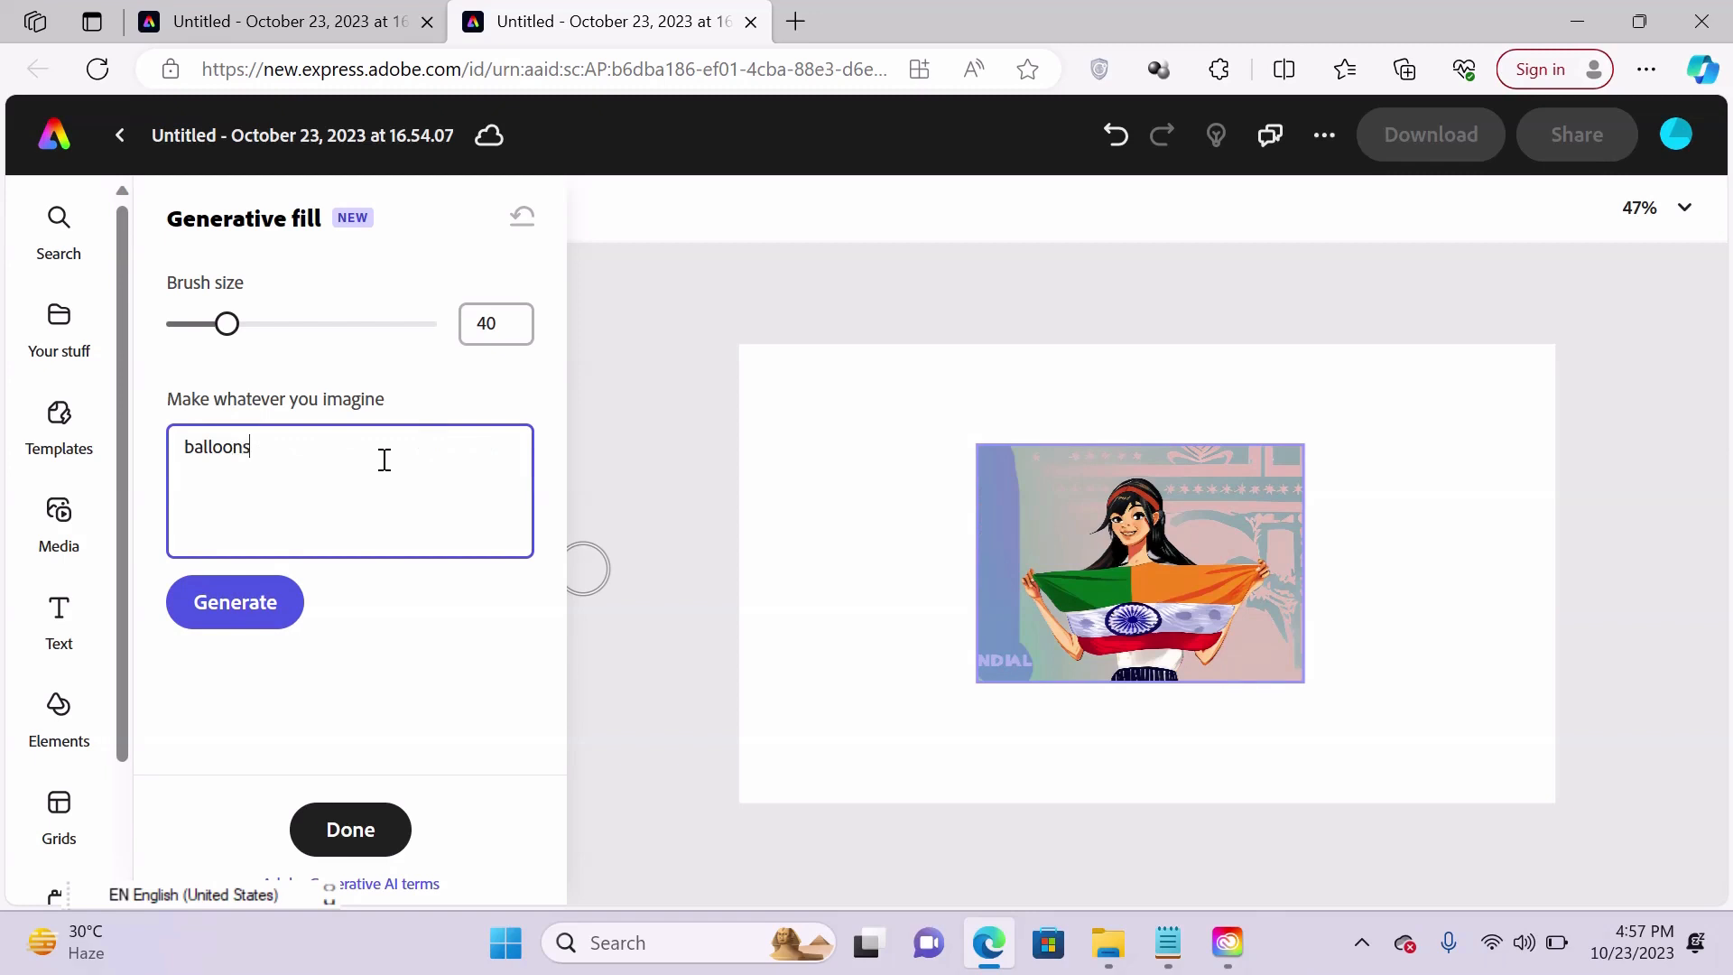
{"action": "left_click", "coordinate": [233, 623]}
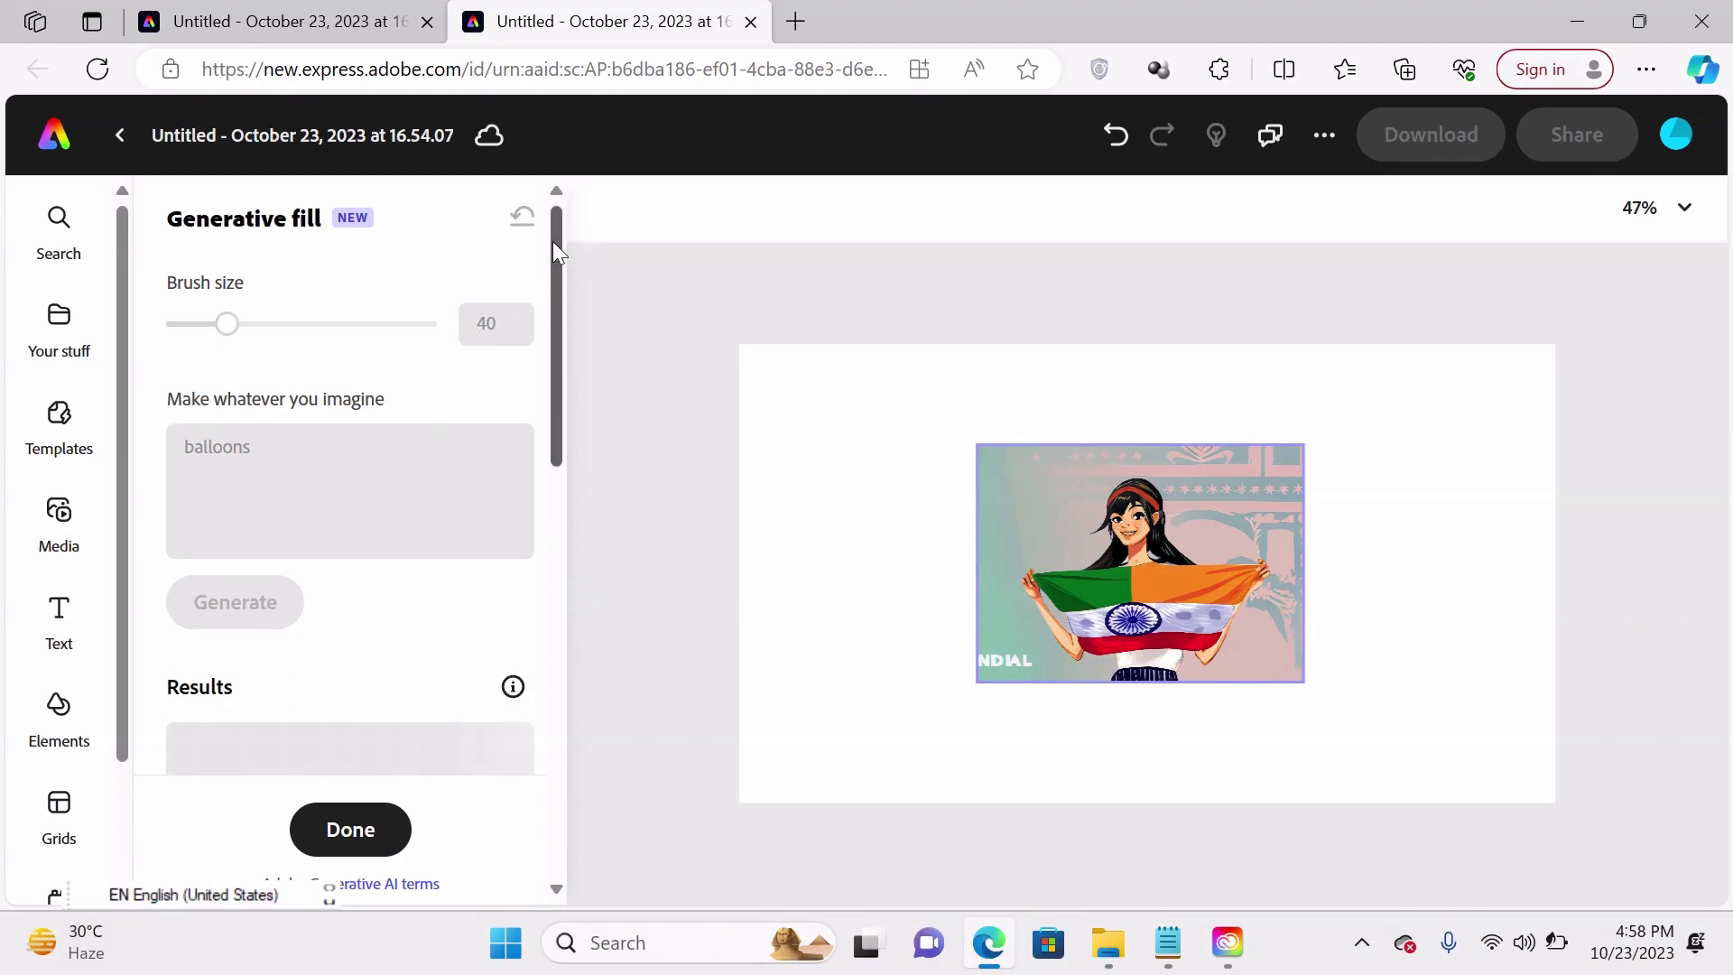
Step: Choose the generated result with red, pink, yellow and blue balloons and finish the Generative fill
{"action": "mouse_move", "coordinate": [552, 241]}
{"action": "left_mouse_down"}
{"action": "mouse_move", "coordinate": [556, 702]}
{"action": "mouse_move", "coordinate": [557, 359]}
{"action": "mouse_move", "coordinate": [569, 618]}
{"action": "mouse_move", "coordinate": [567, 555]}
{"action": "left_mouse_up"}
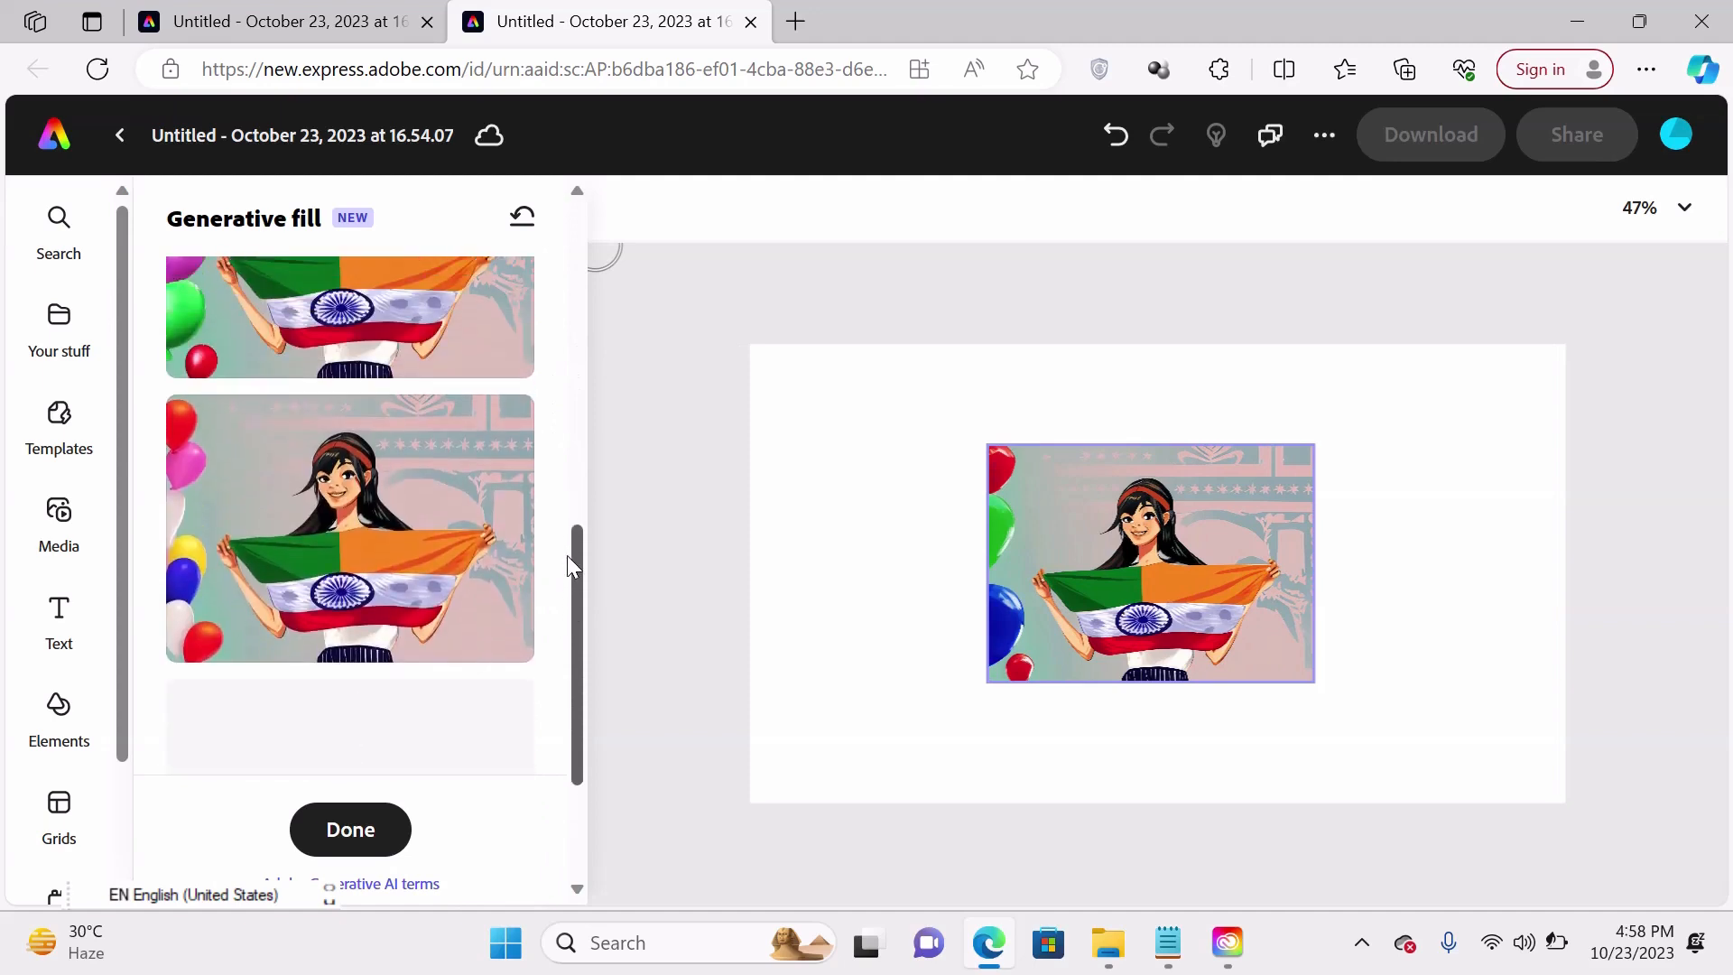
{"action": "left_click", "coordinate": [281, 472]}
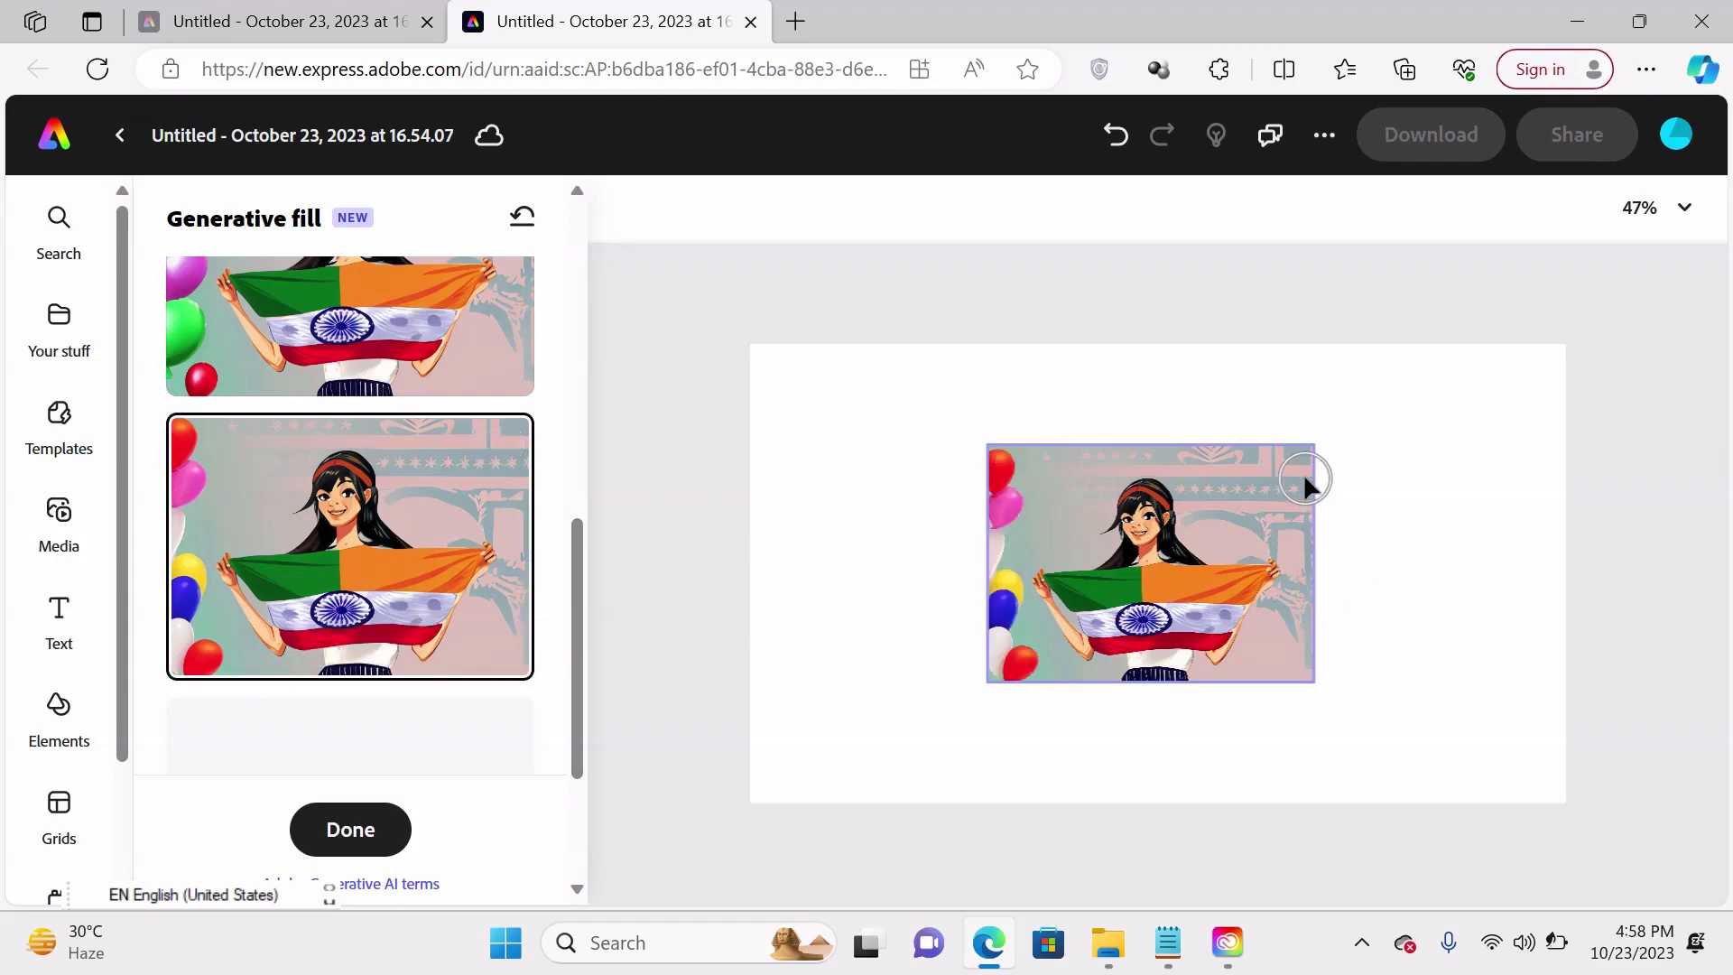
{"action": "left_click", "coordinate": [350, 831]}
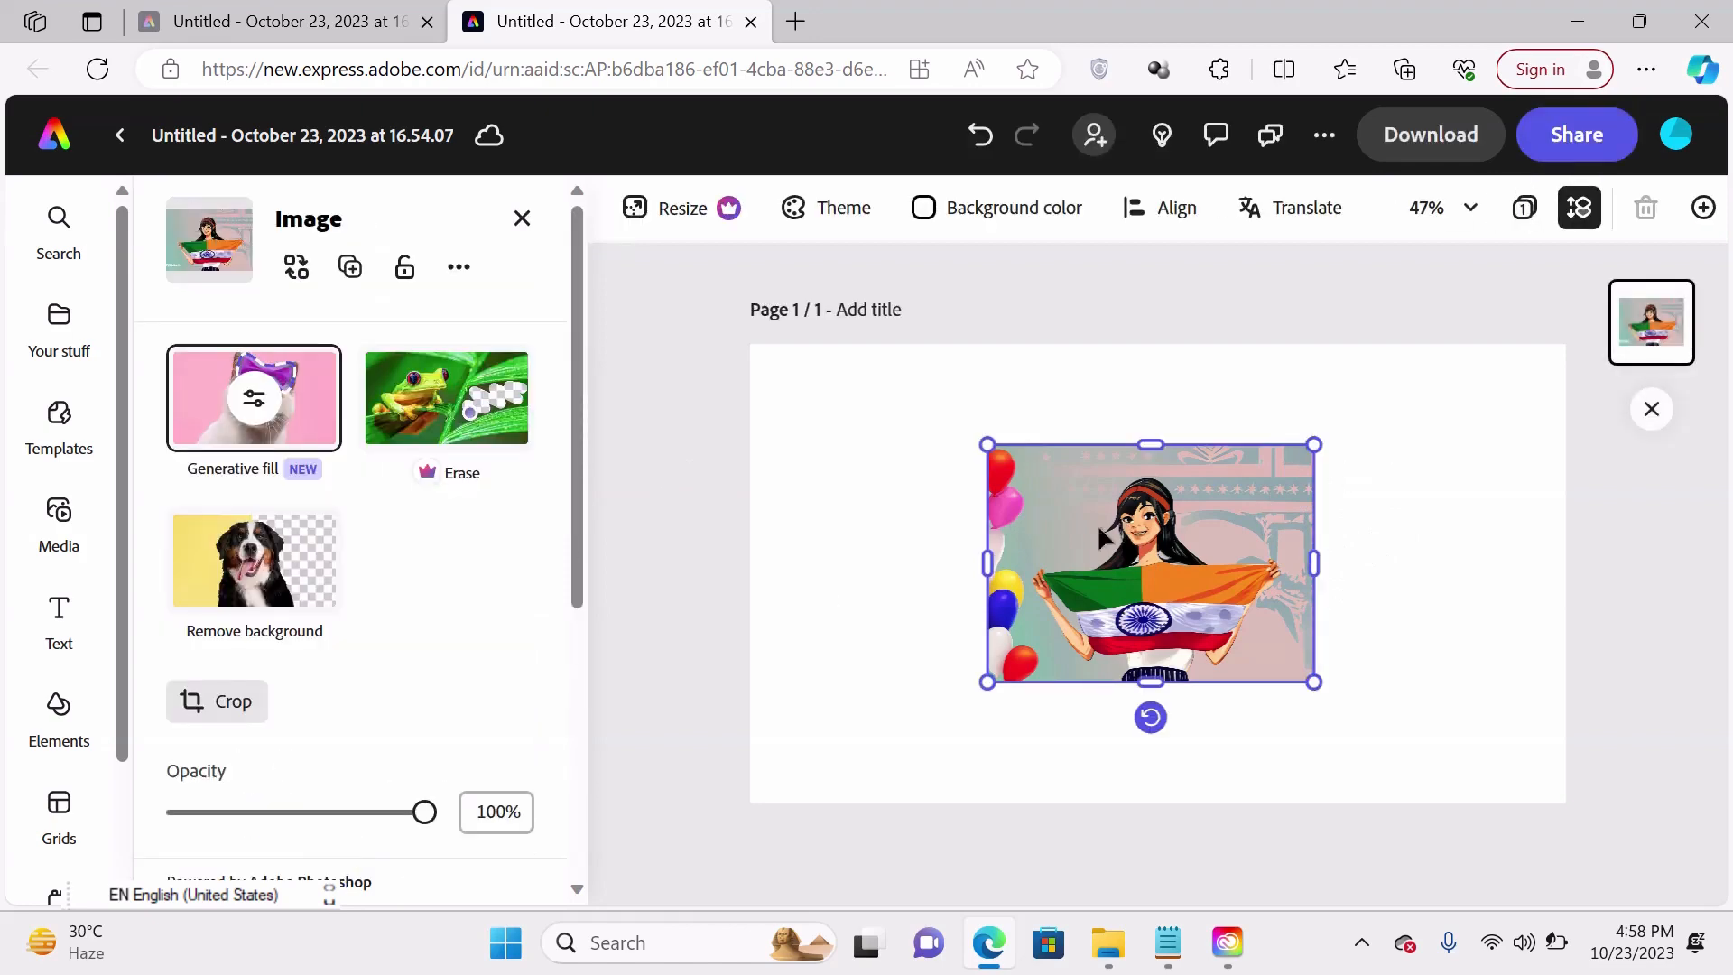
Step: Brush over the right edge of the girl image with Generative fill and generate "flowers" there
{"action": "left_click", "coordinate": [311, 426]}
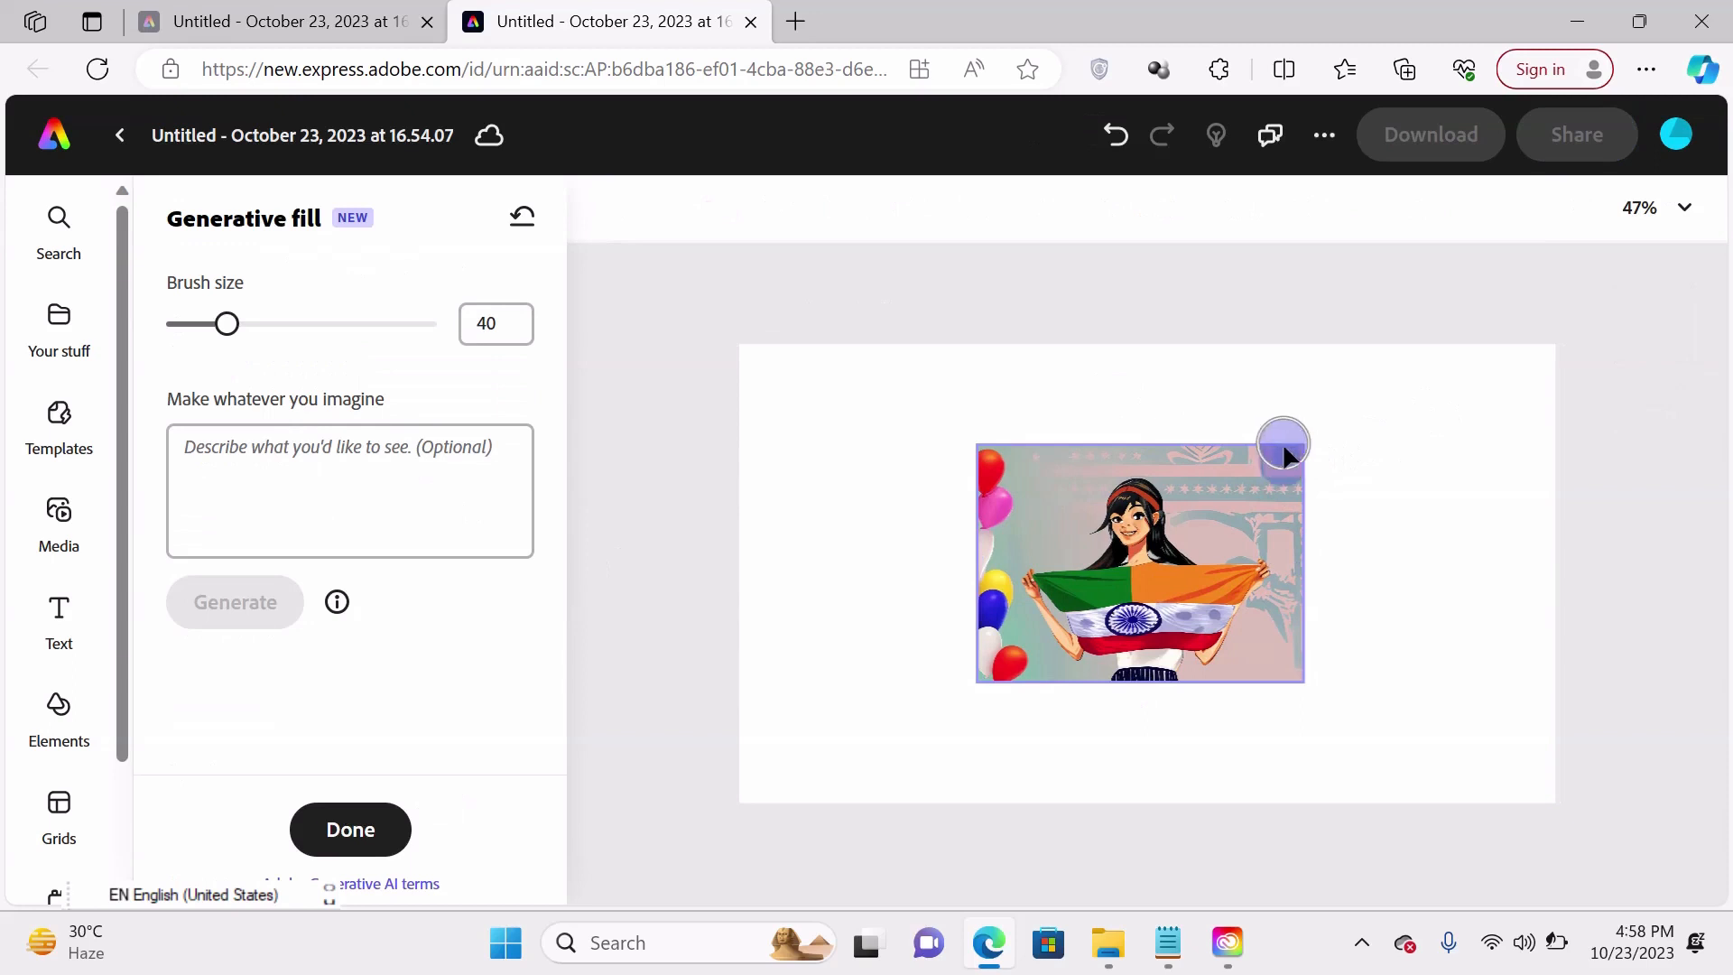
{"action": "mouse_move", "coordinate": [1283, 448]}
{"action": "left_mouse_down"}
{"action": "mouse_move", "coordinate": [1303, 609]}
{"action": "mouse_move", "coordinate": [1288, 707]}
{"action": "left_mouse_up"}
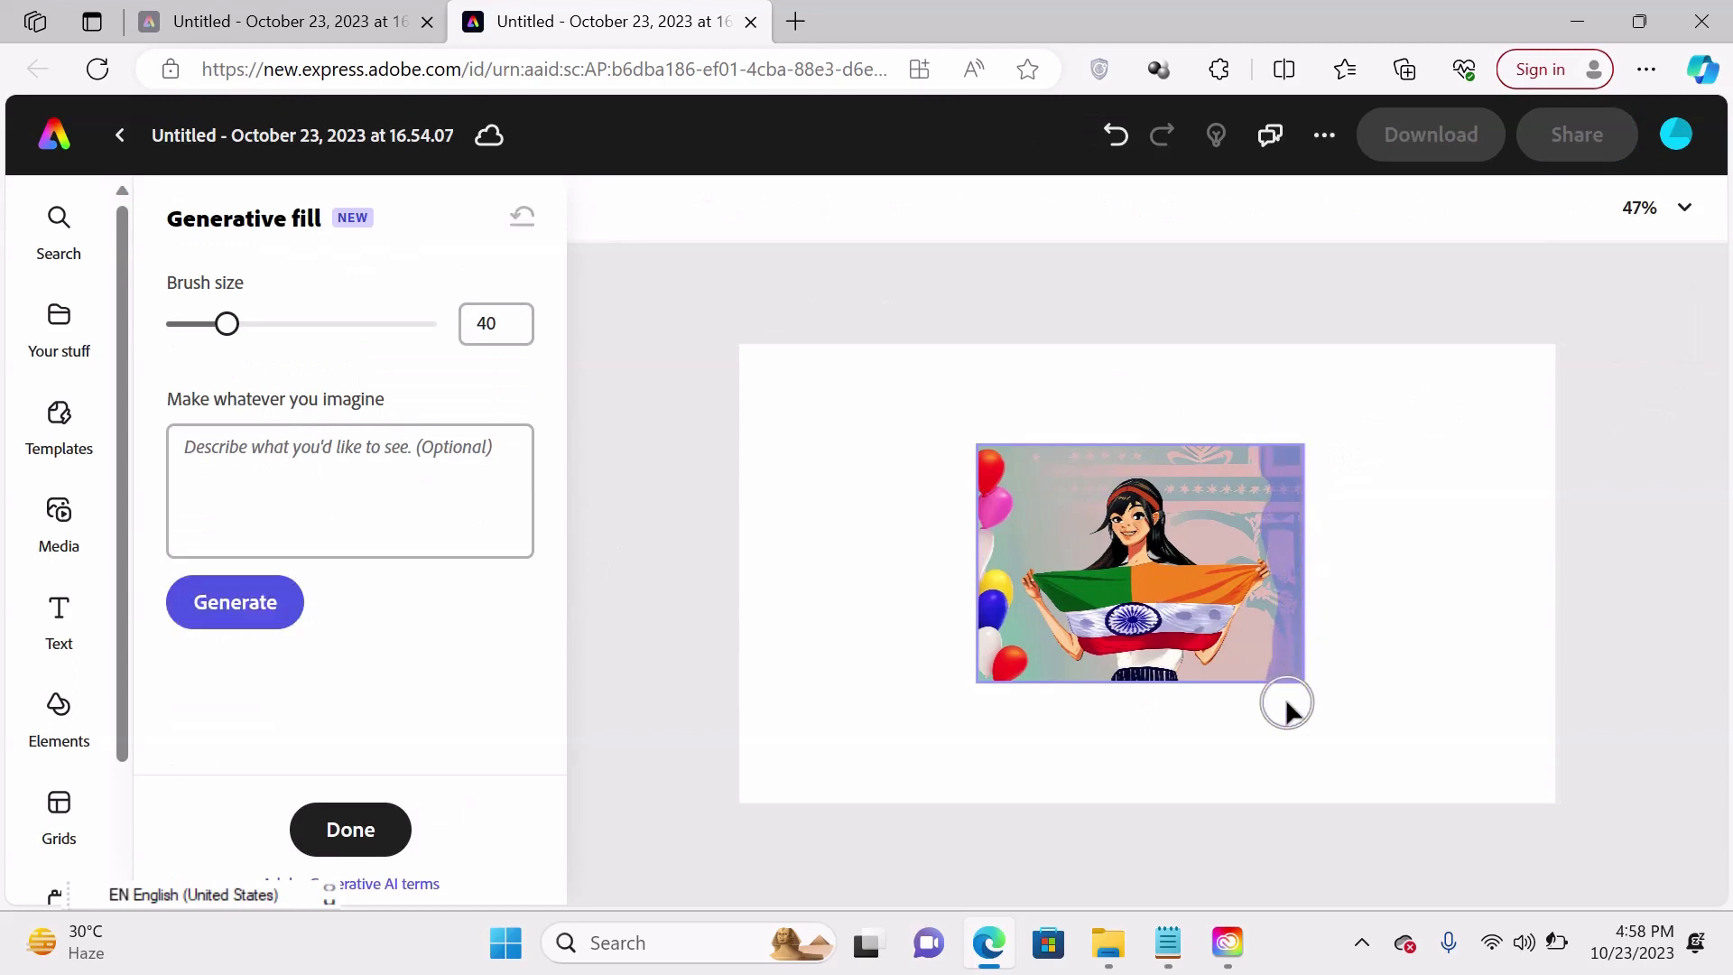
{"action": "left_click", "coordinate": [327, 462]}
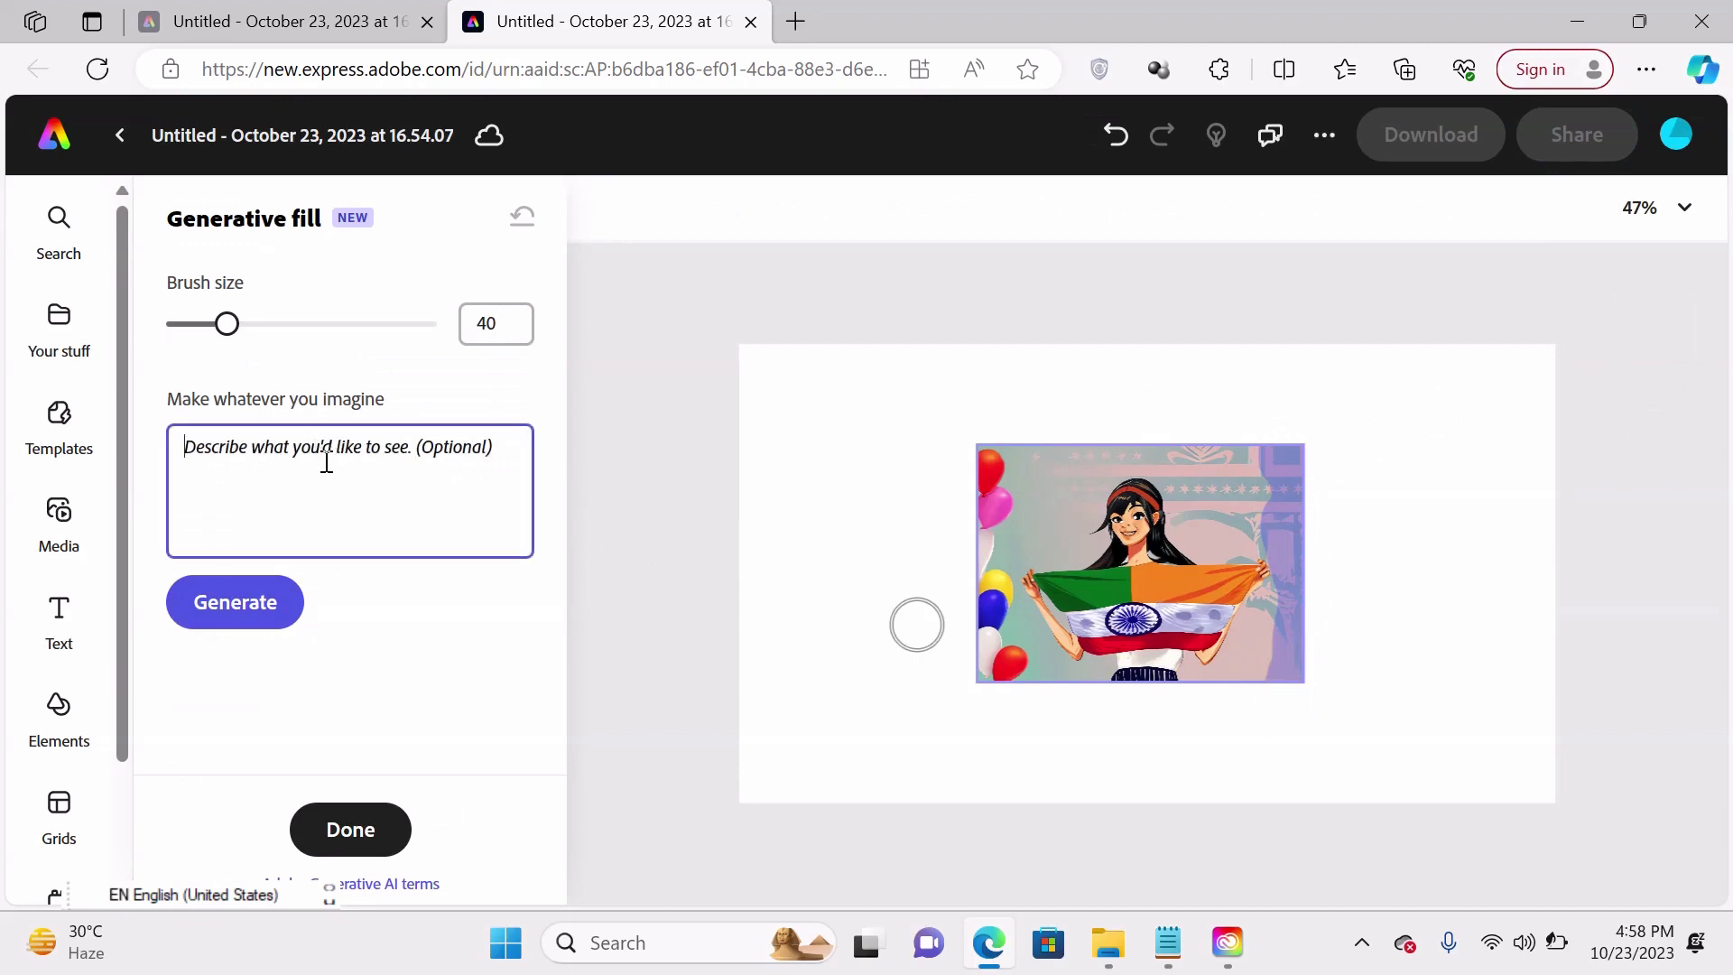
{"action": "type", "text": "flowers"}
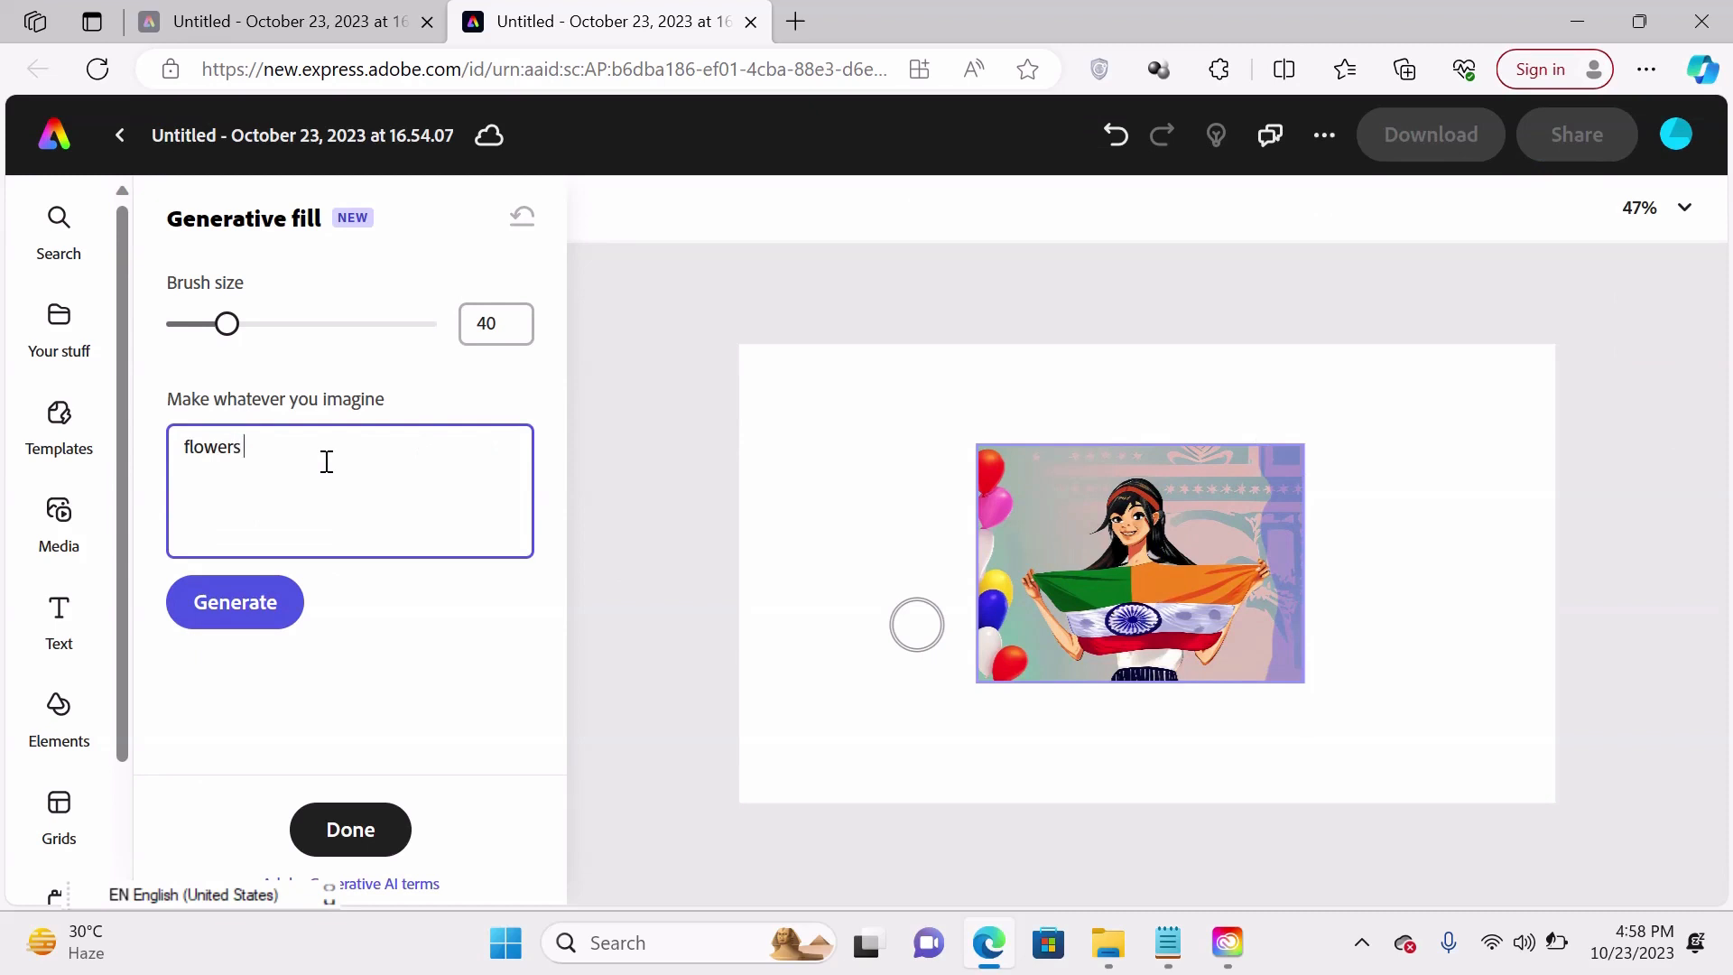
{"action": "left_click", "coordinate": [220, 602]}
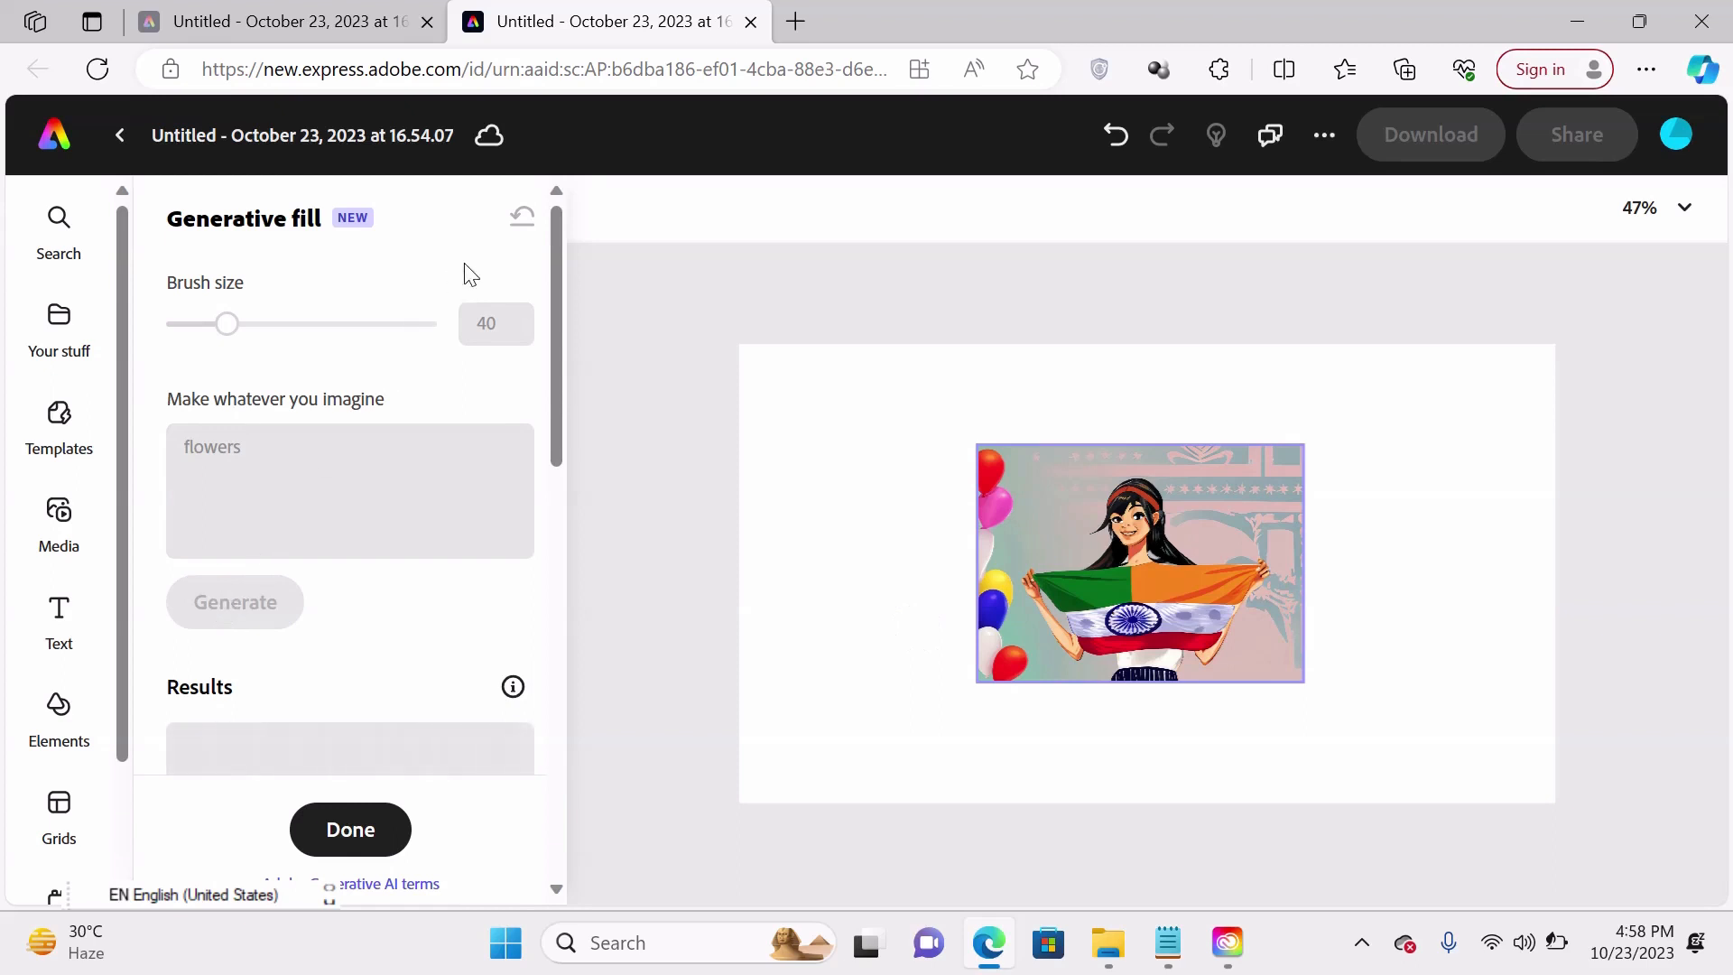
{"action": "scroll", "coordinate": [547, 253], "scroll_direction": "down", "scroll_amount": 1}
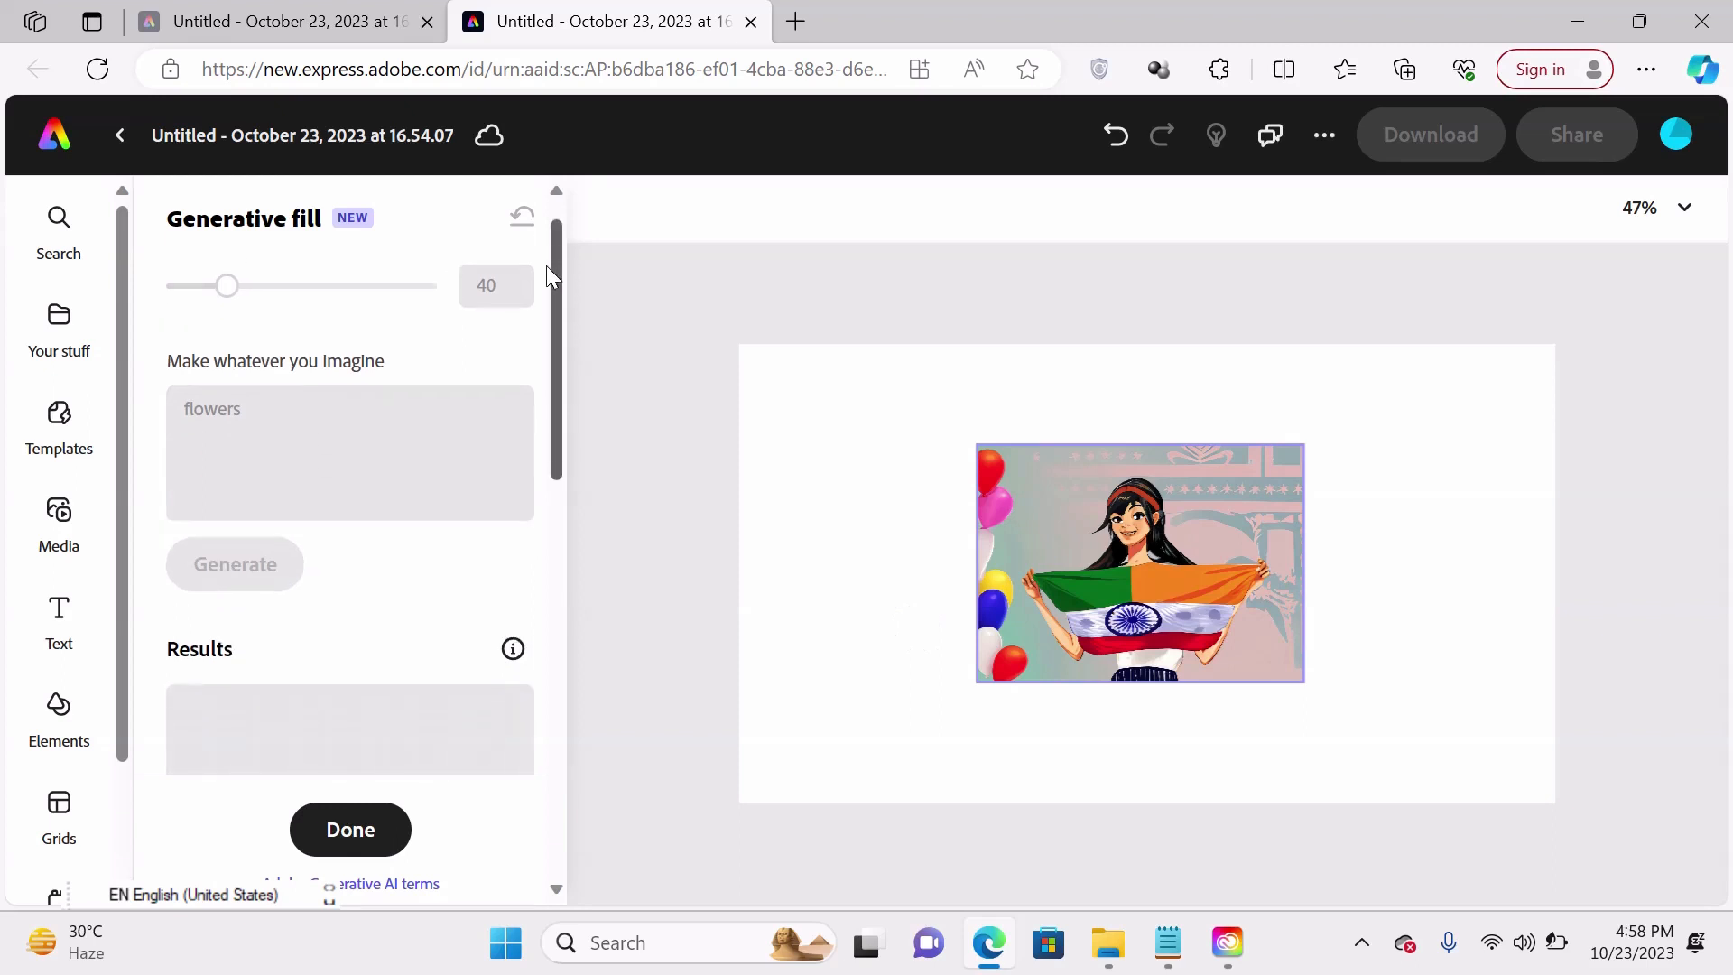
{"action": "mouse_move", "coordinate": [548, 268]}
{"action": "left_mouse_down"}
{"action": "mouse_move", "coordinate": [573, 551]}
{"action": "mouse_move", "coordinate": [582, 388]}
{"action": "mouse_move", "coordinate": [556, 300]}
{"action": "mouse_move", "coordinate": [566, 638]}
{"action": "mouse_move", "coordinate": [561, 254]}
{"action": "left_mouse_up"}
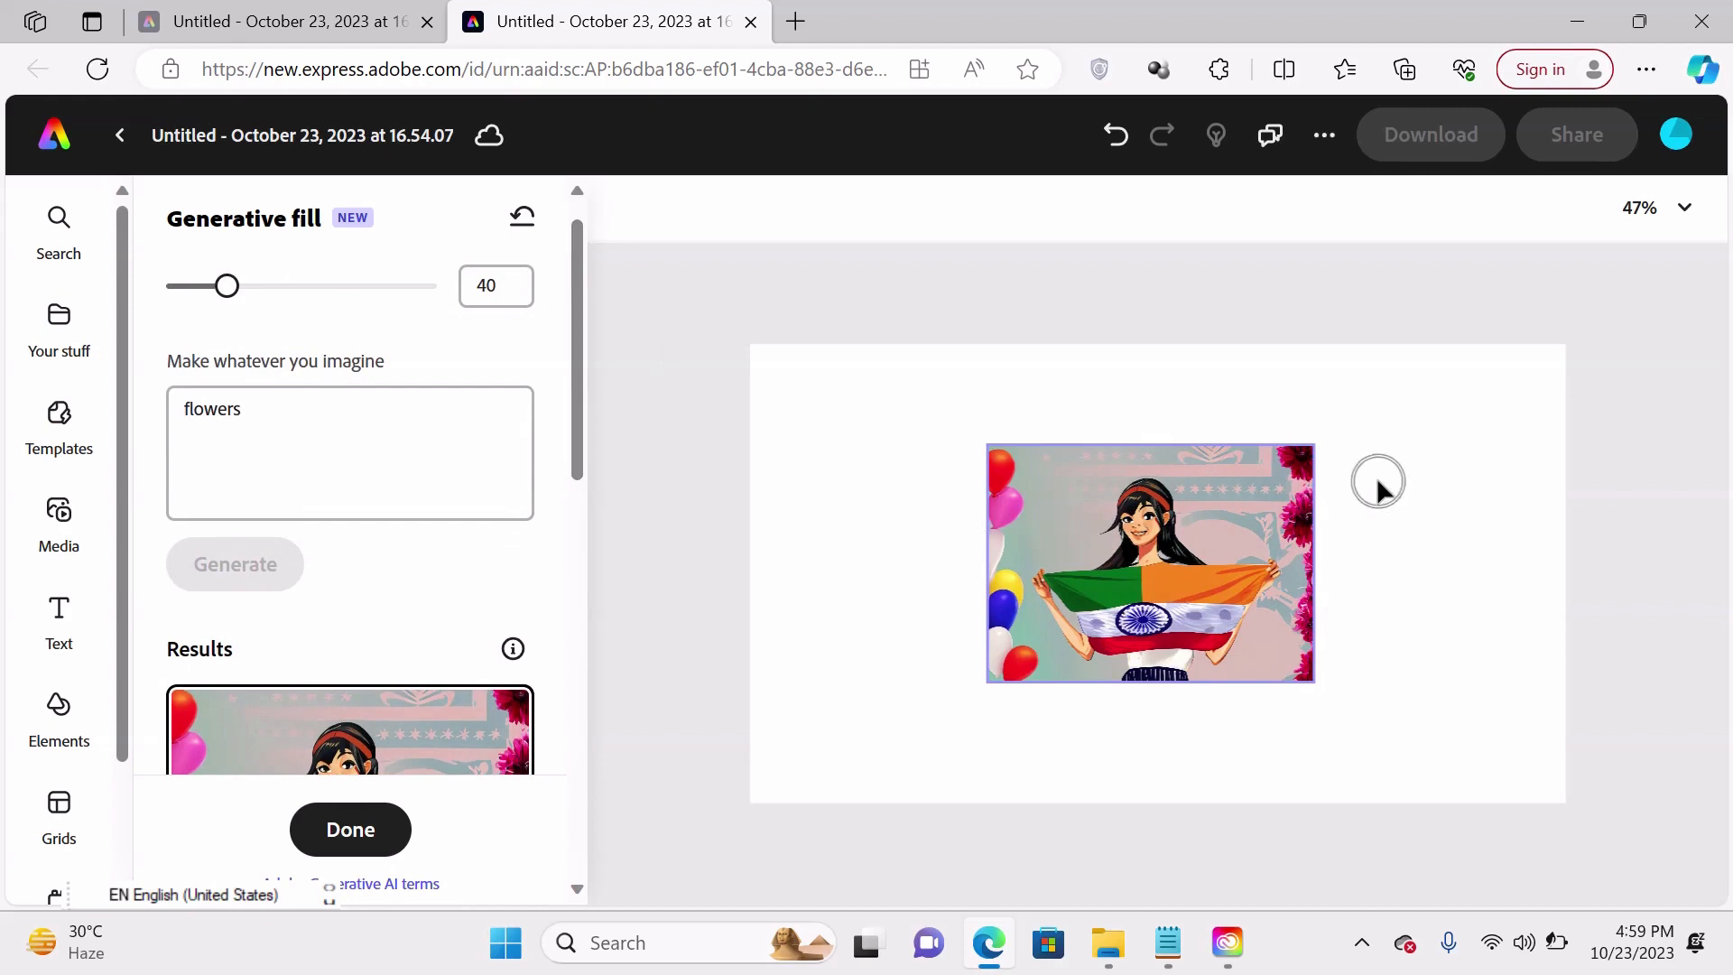
Step: Brush over the flowers along the image's right edge and generate "roses" in their place
{"action": "mouse_move", "coordinate": [1296, 463]}
{"action": "left_mouse_down"}
{"action": "mouse_move", "coordinate": [1314, 601]}
{"action": "mouse_move", "coordinate": [1293, 682]}
{"action": "left_mouse_up"}
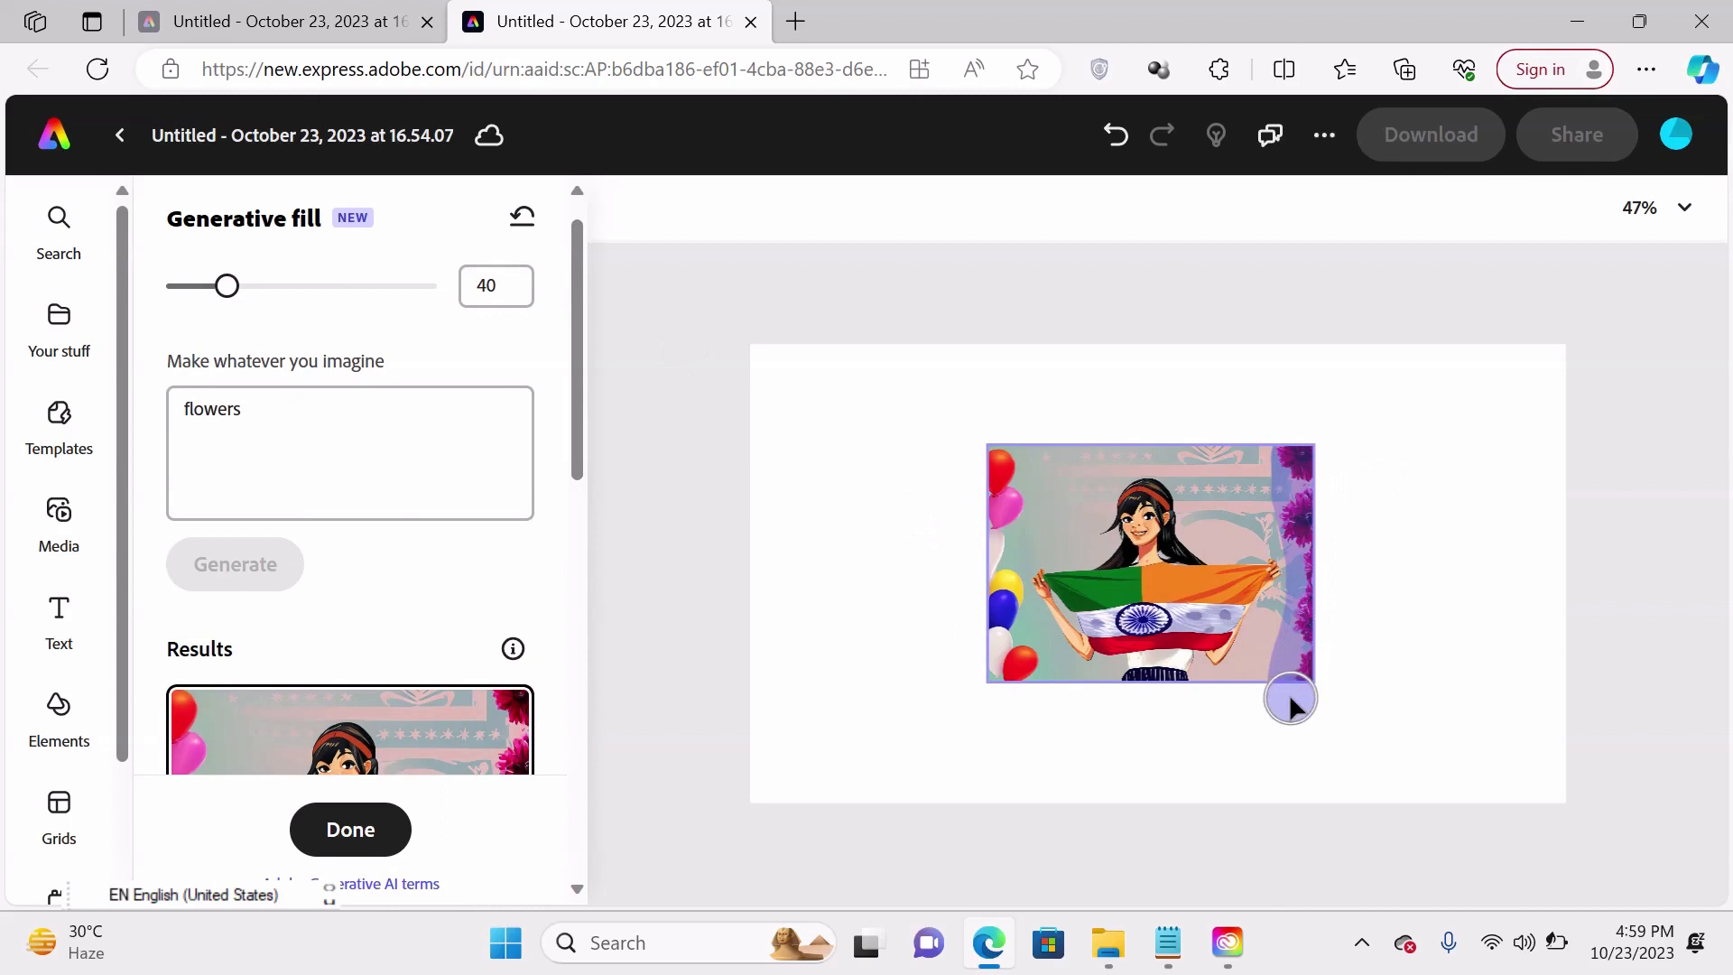
{"action": "left_click", "coordinate": [293, 449]}
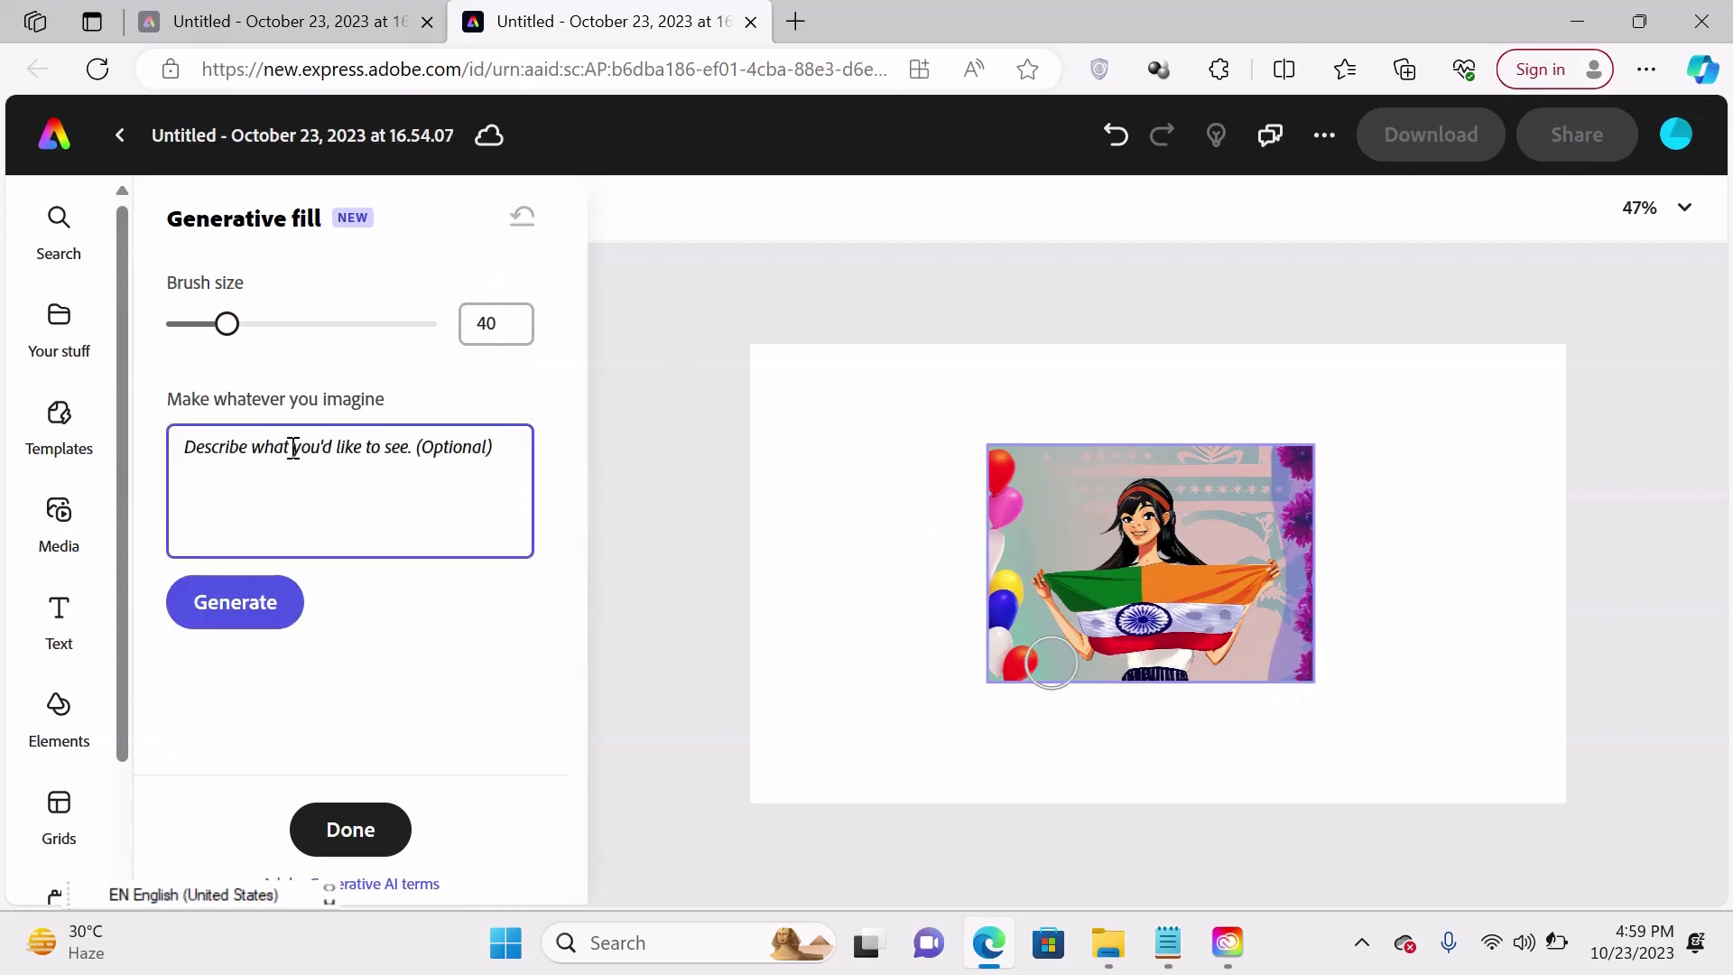
{"action": "type", "text": "roses"}
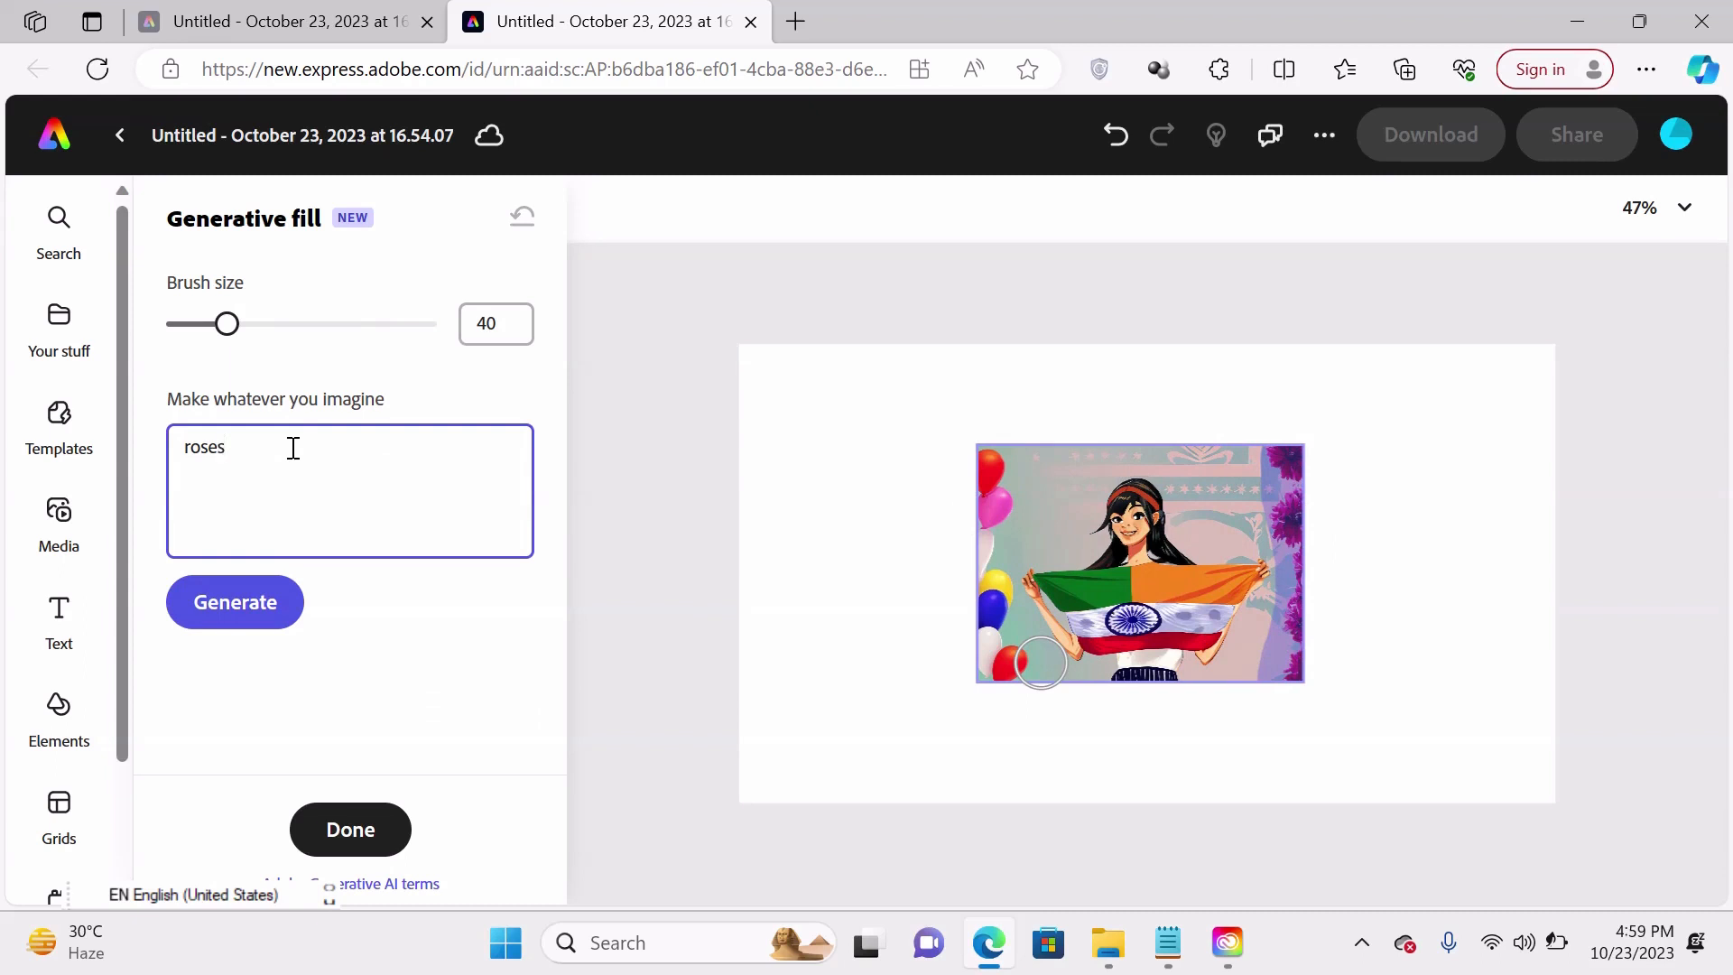
{"action": "left_click", "coordinate": [247, 610]}
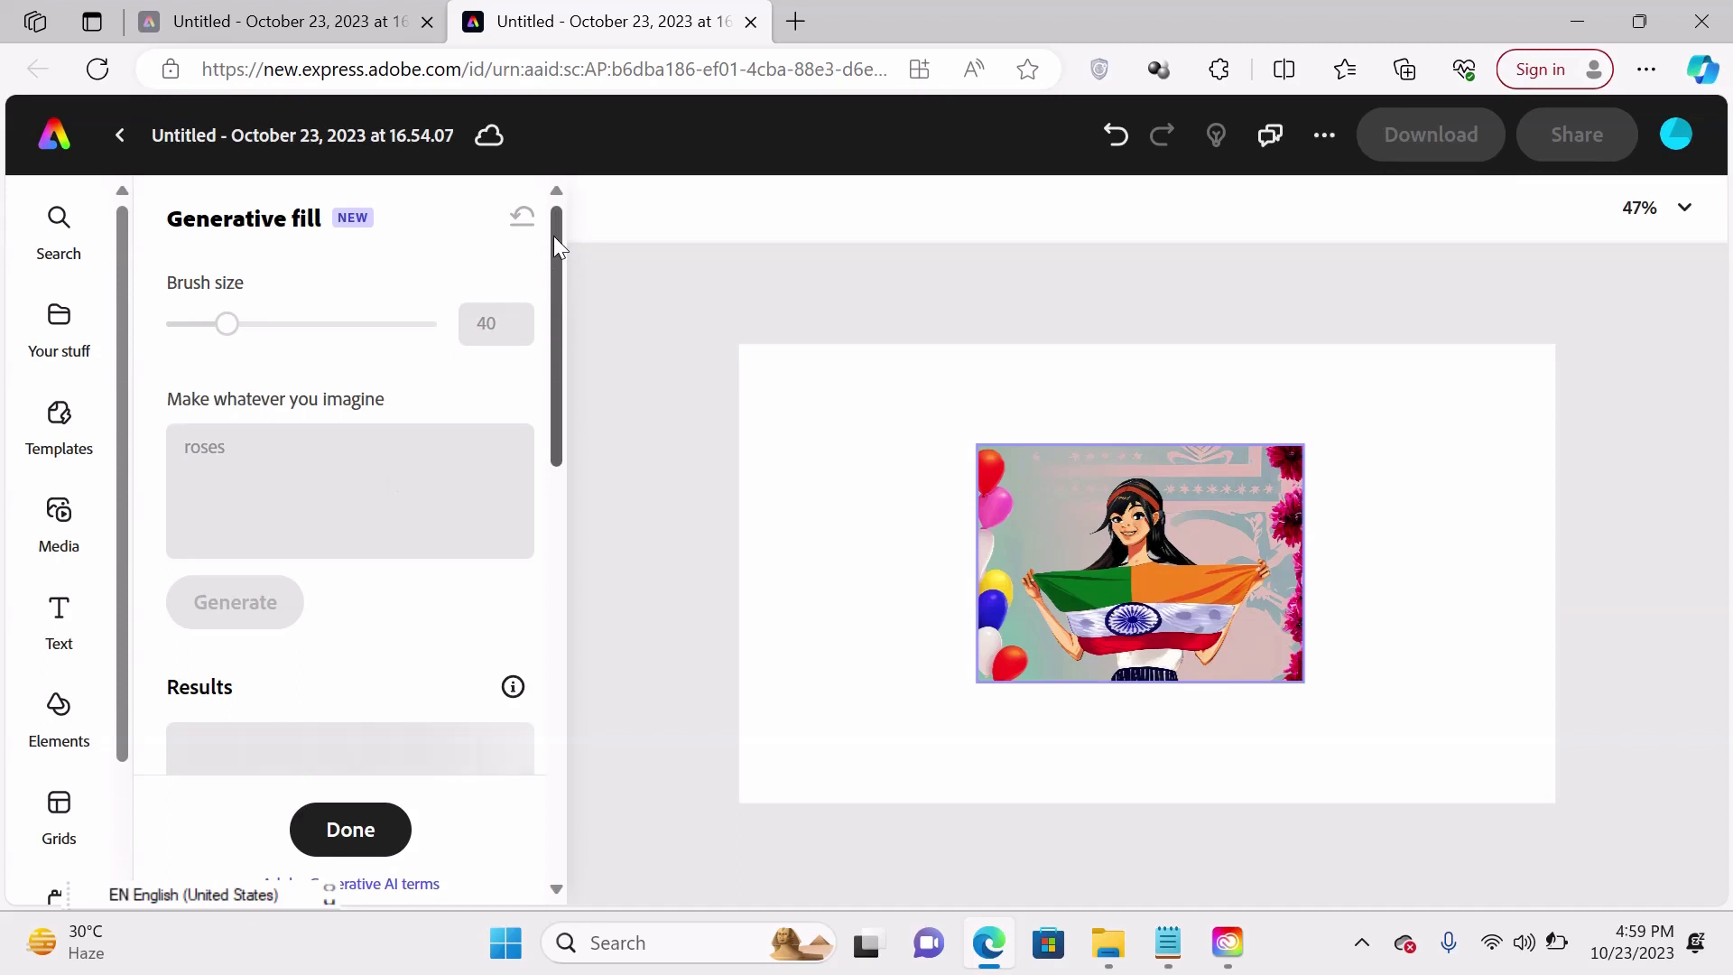
Step: Choose a generated result with red roses along the right edge and finish the Generative fill
{"action": "left_click_drag", "start_coordinate": [555, 236], "coordinate": [600, 533]}
{"action": "left_click", "coordinate": [428, 534]}
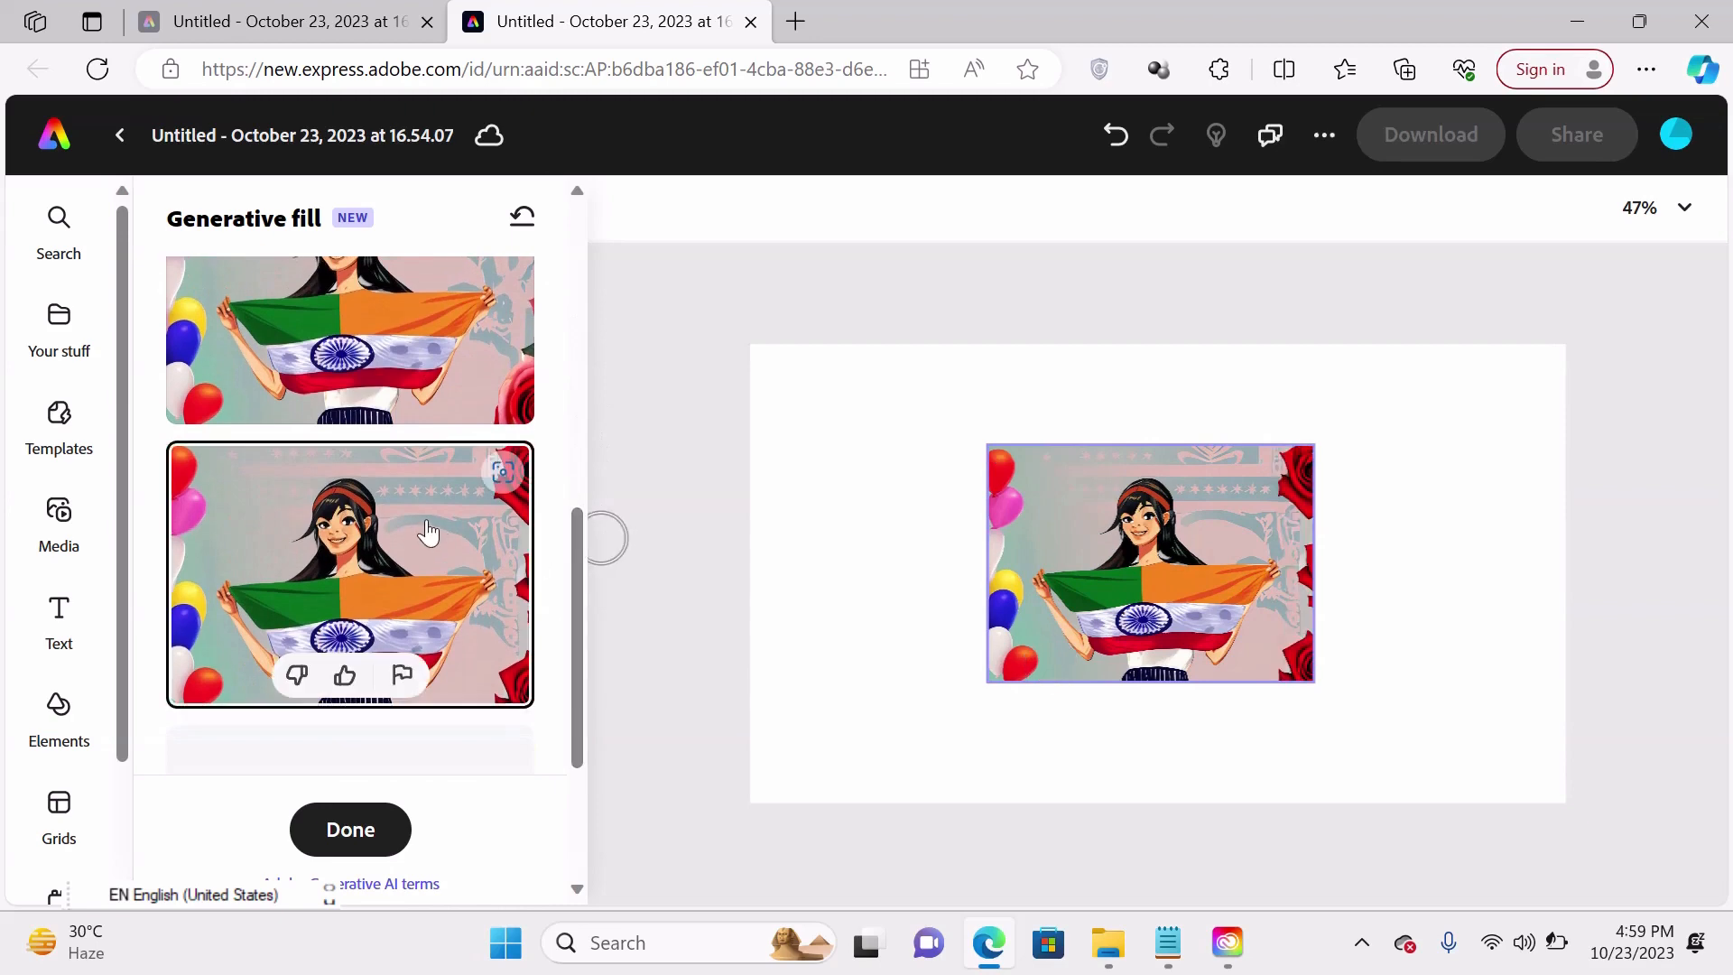
{"action": "left_click", "coordinate": [1335, 579]}
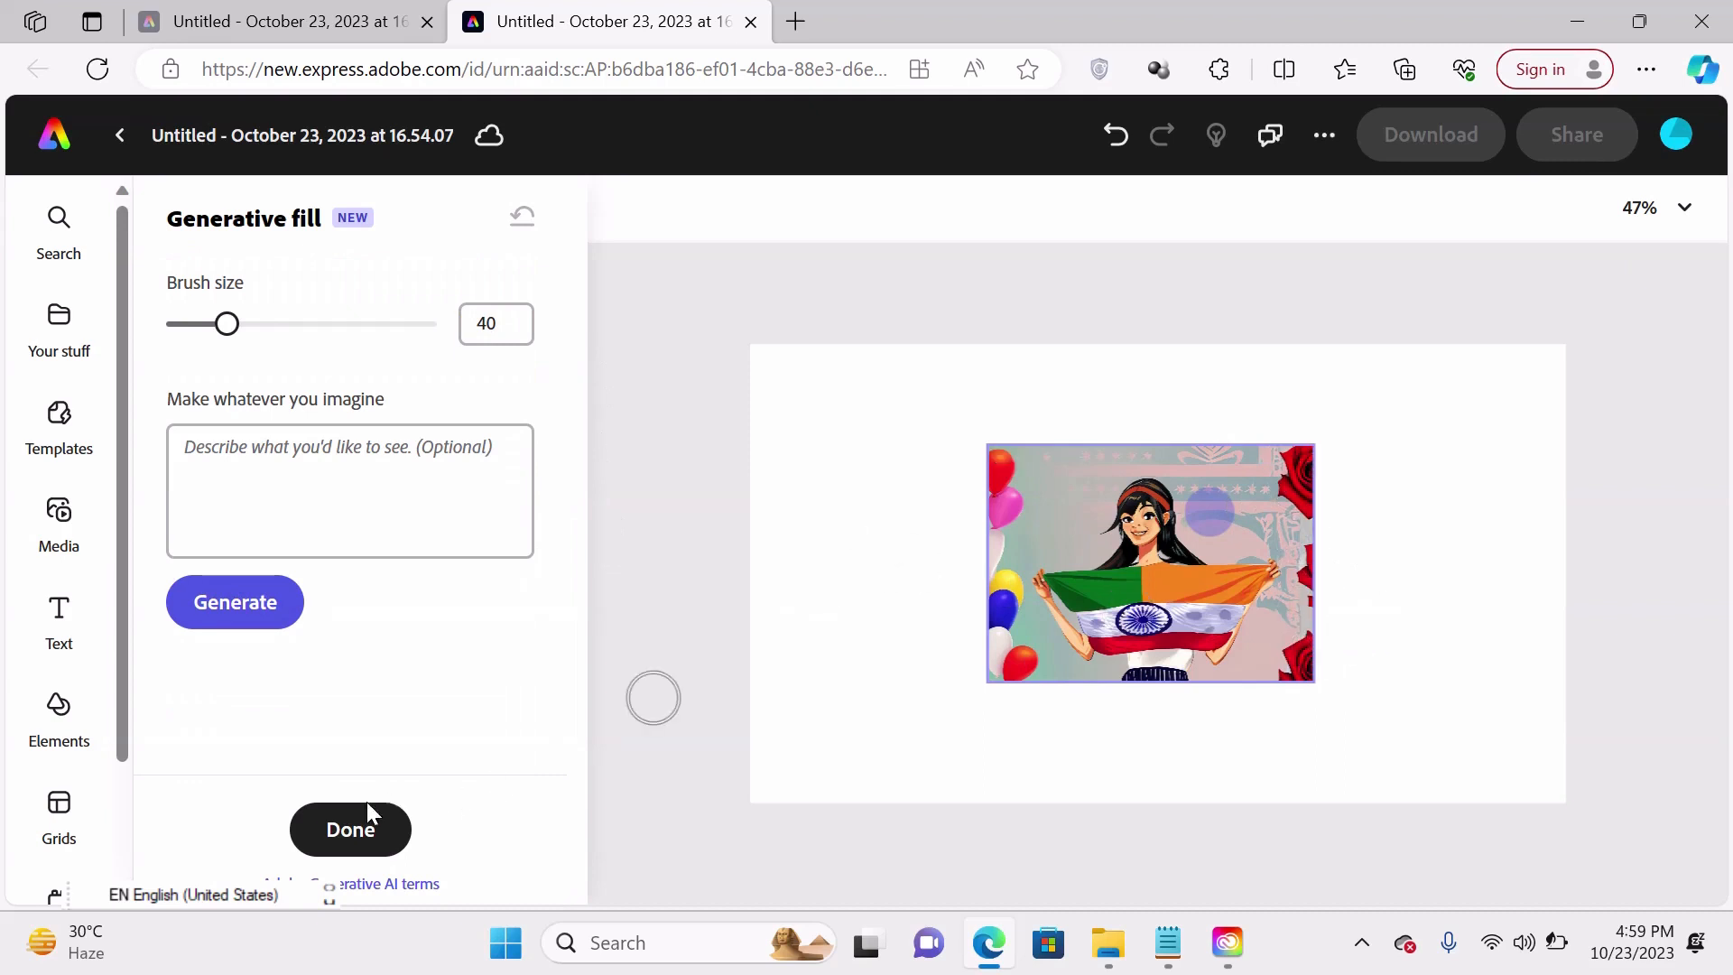
{"action": "left_click", "coordinate": [352, 831]}
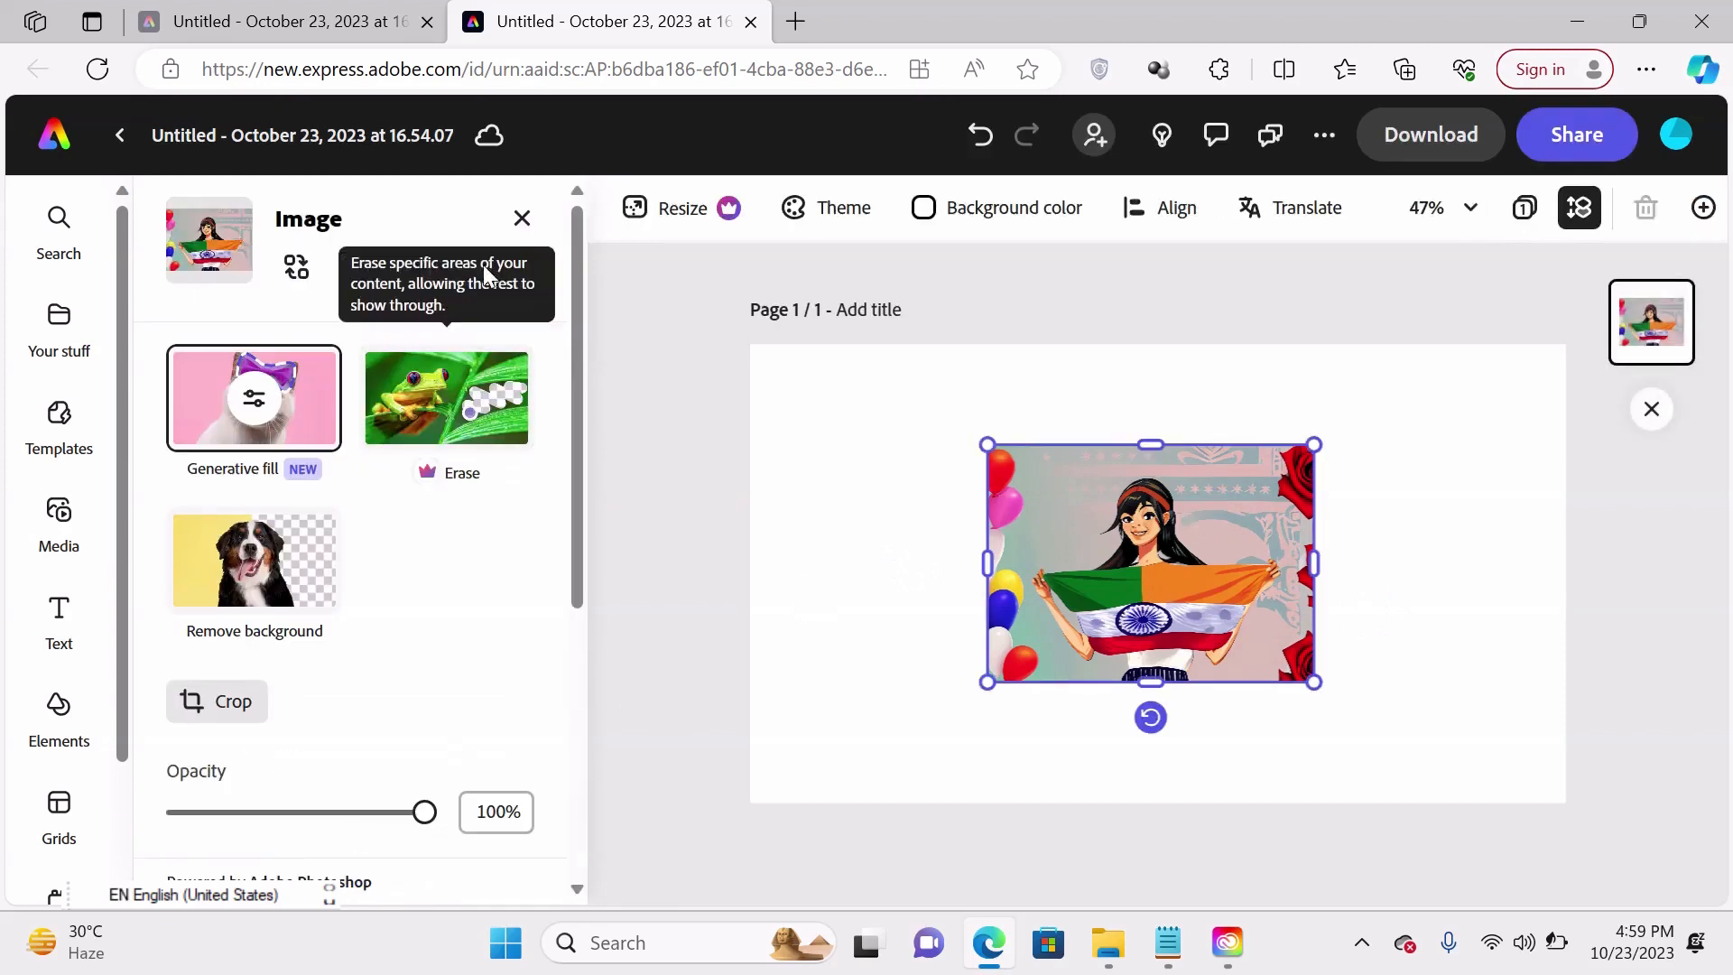
Step: Delete the edited image of the girl with the flag from the page
{"action": "left_click", "coordinate": [521, 222]}
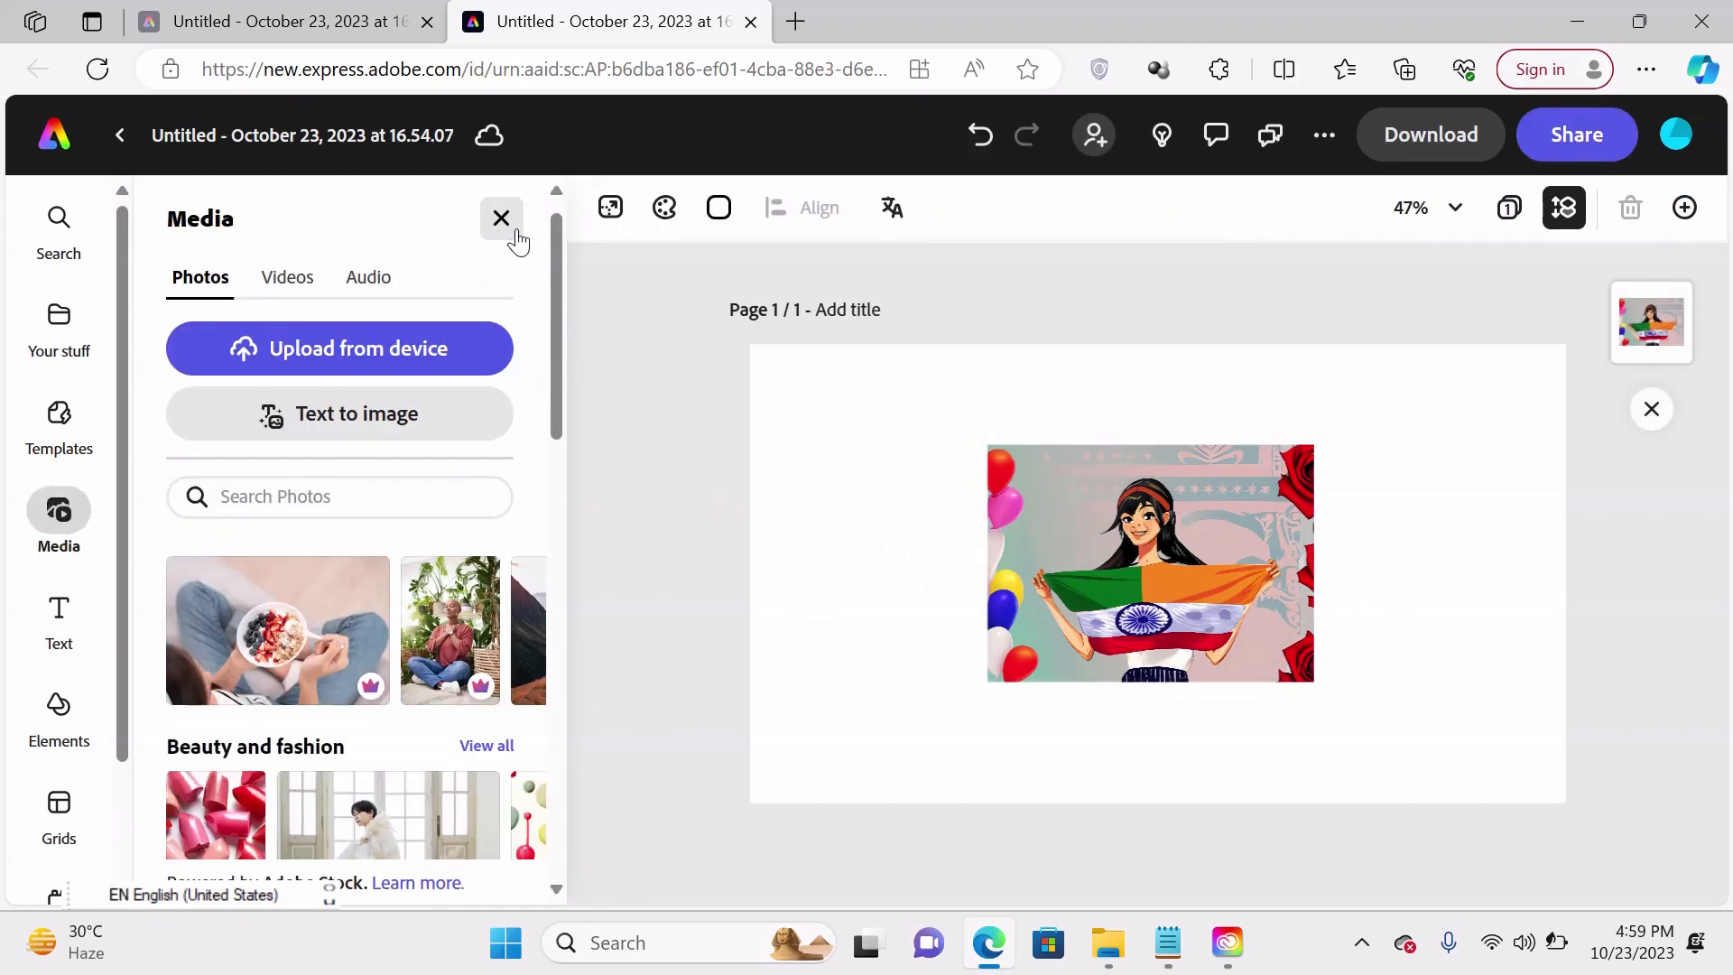
{"action": "left_click", "coordinate": [1118, 511]}
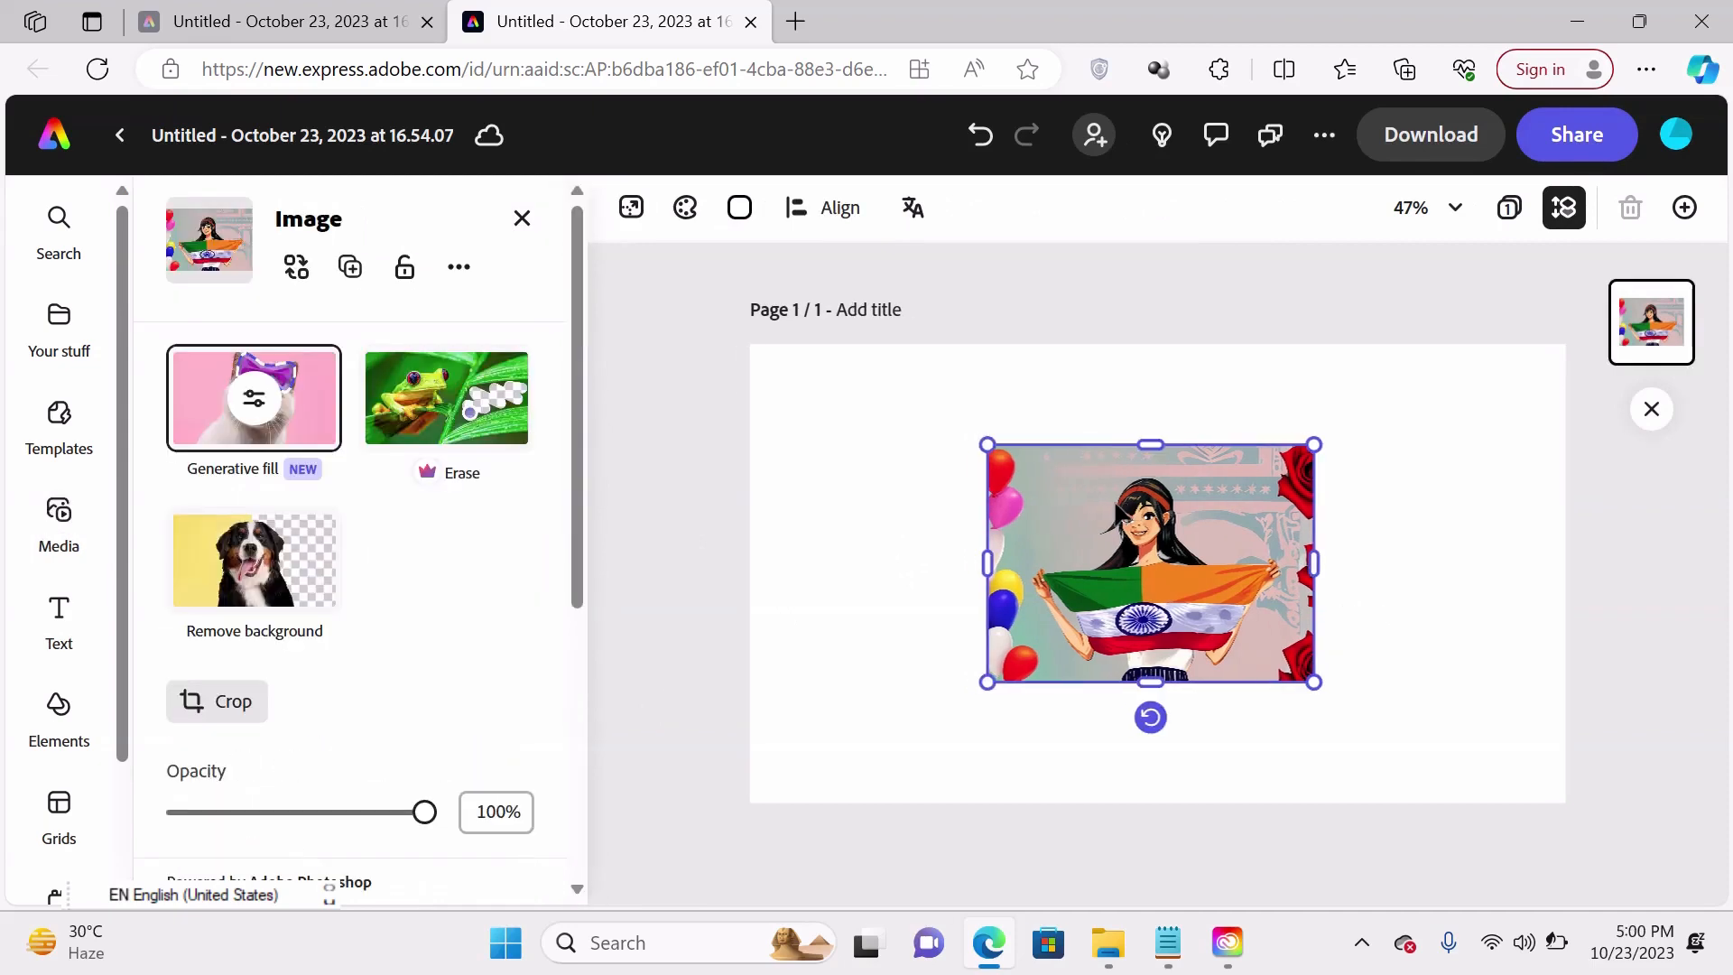
{"action": "key", "text": "Delete"}
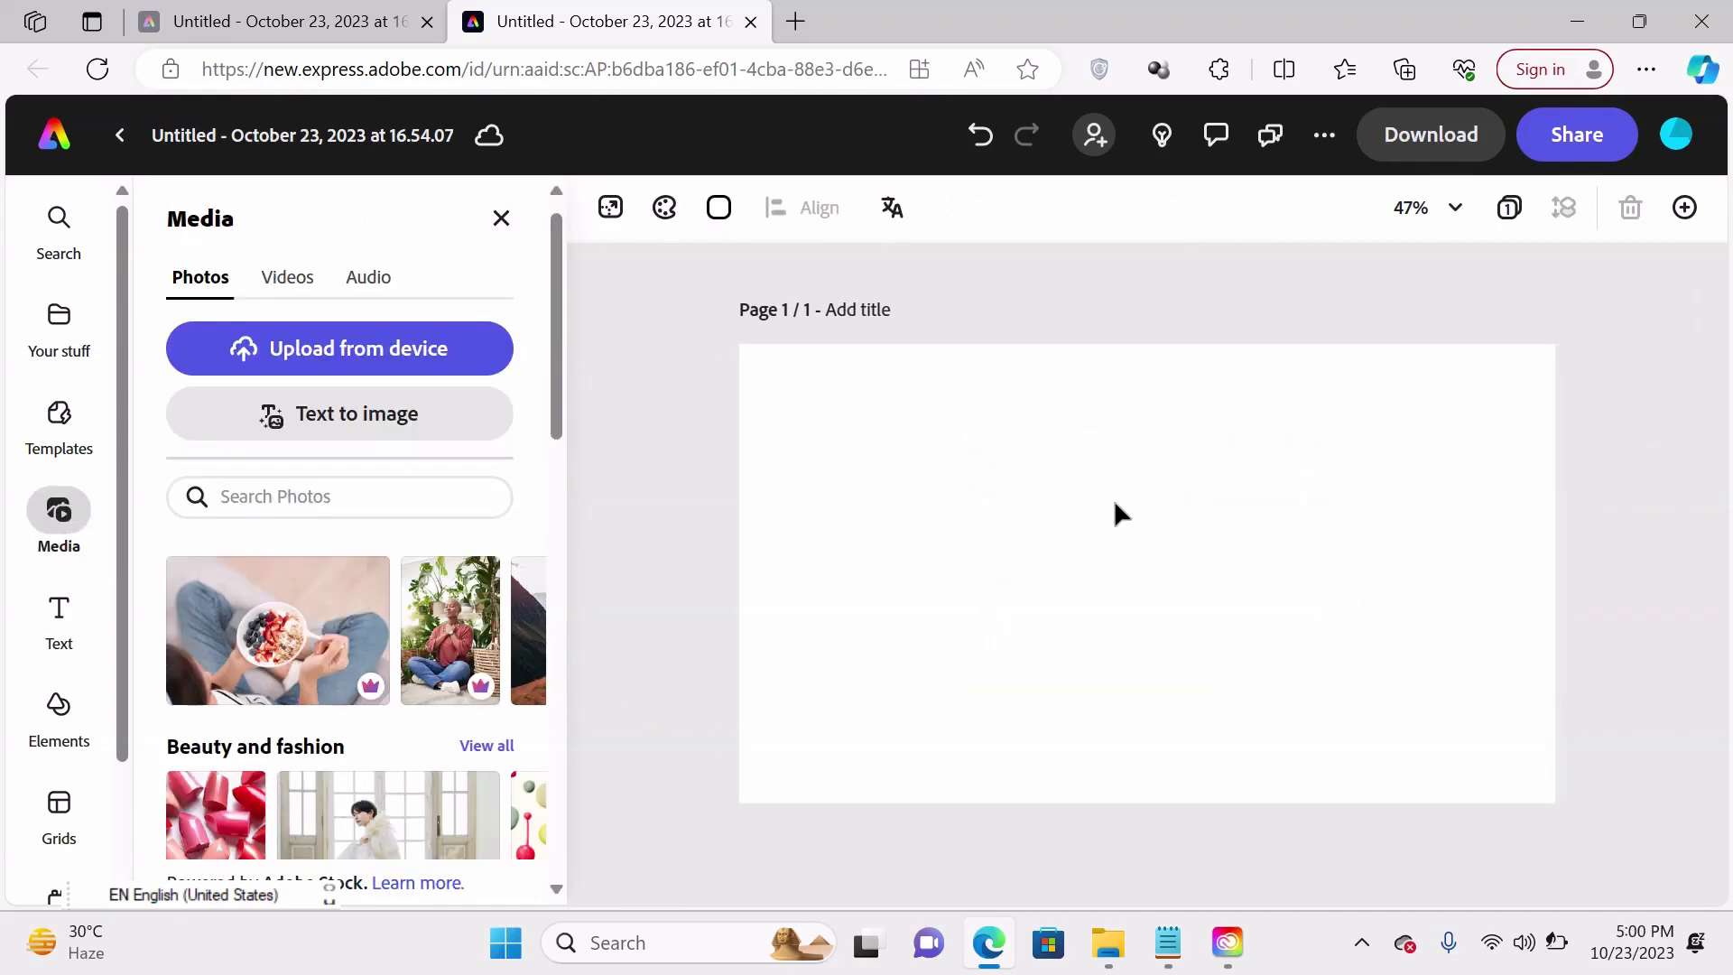
Step: Generate a Landscape (4:3) text-to-image picture from the prompt "a jungle" with the Photo content type and look through the results
{"action": "left_click", "coordinate": [397, 413]}
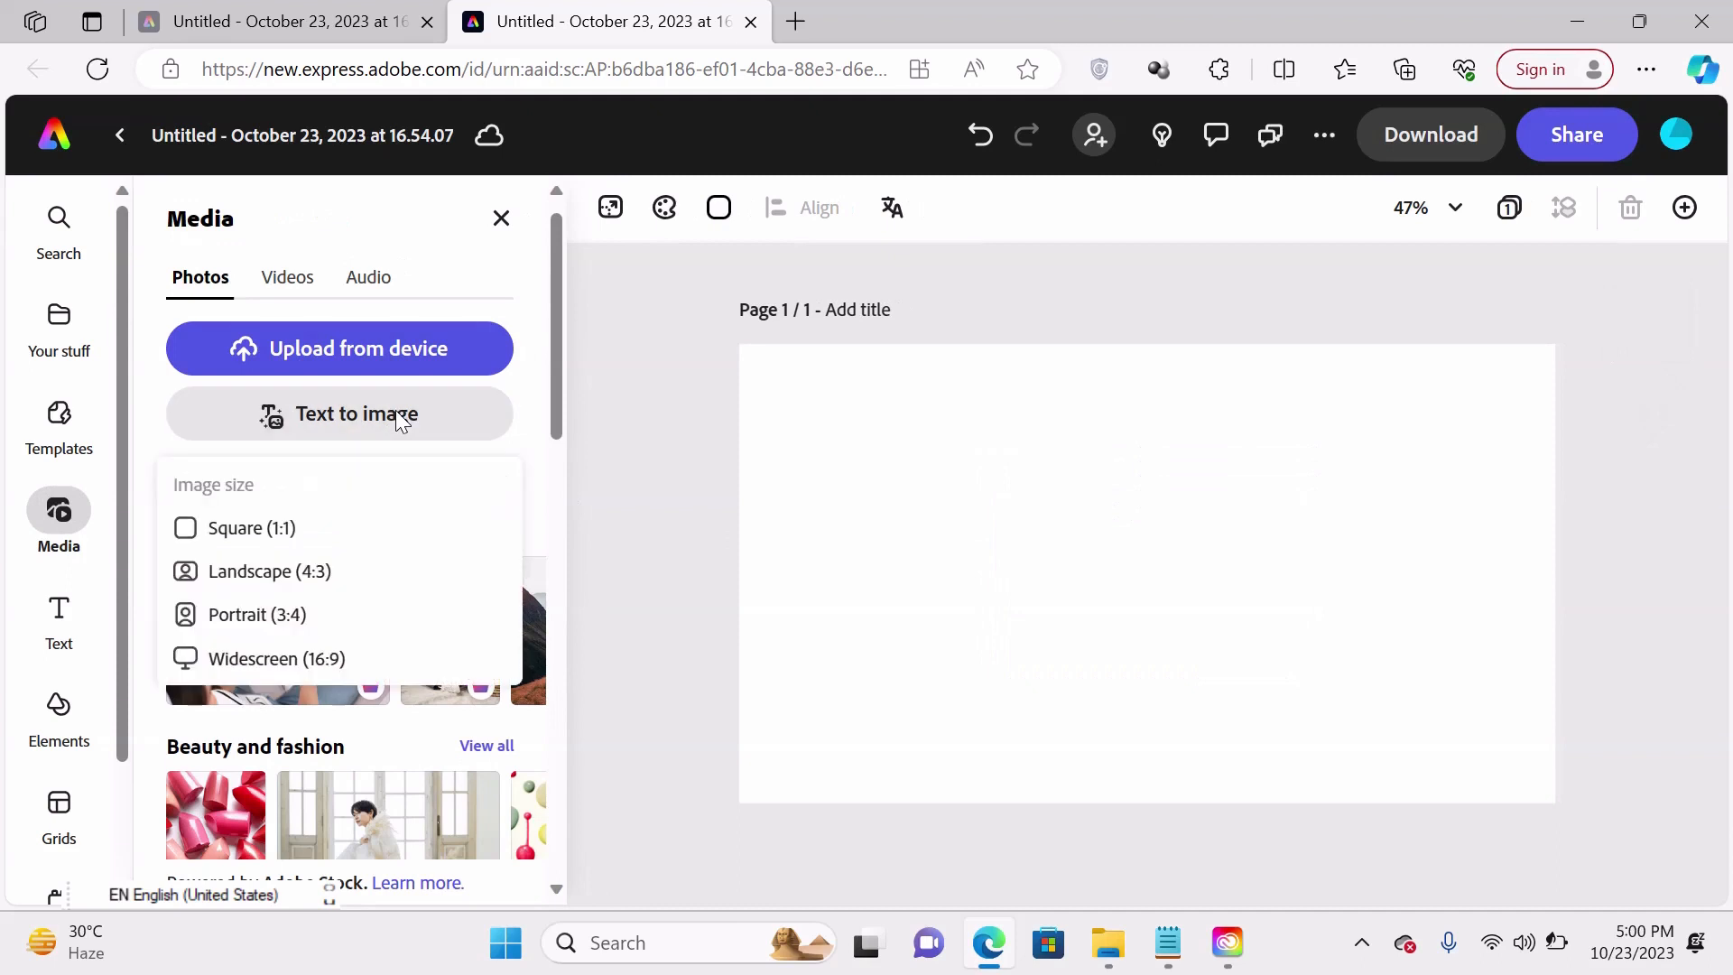
{"action": "left_click", "coordinate": [348, 415]}
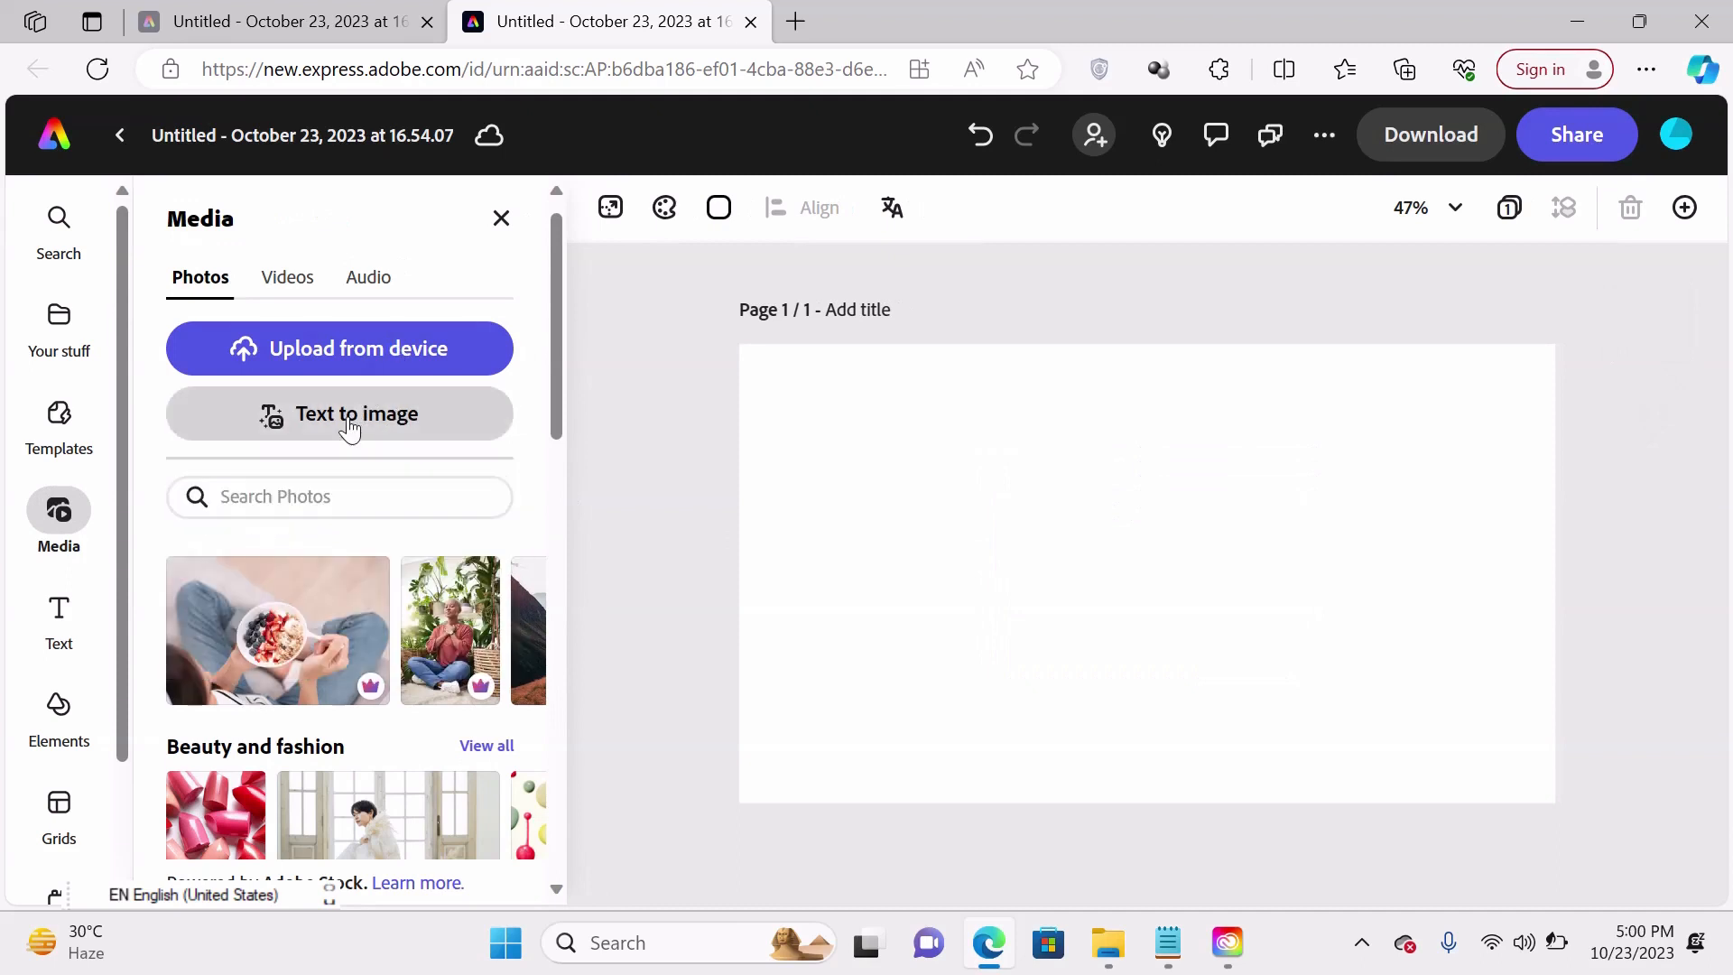
{"action": "left_click", "coordinate": [348, 422]}
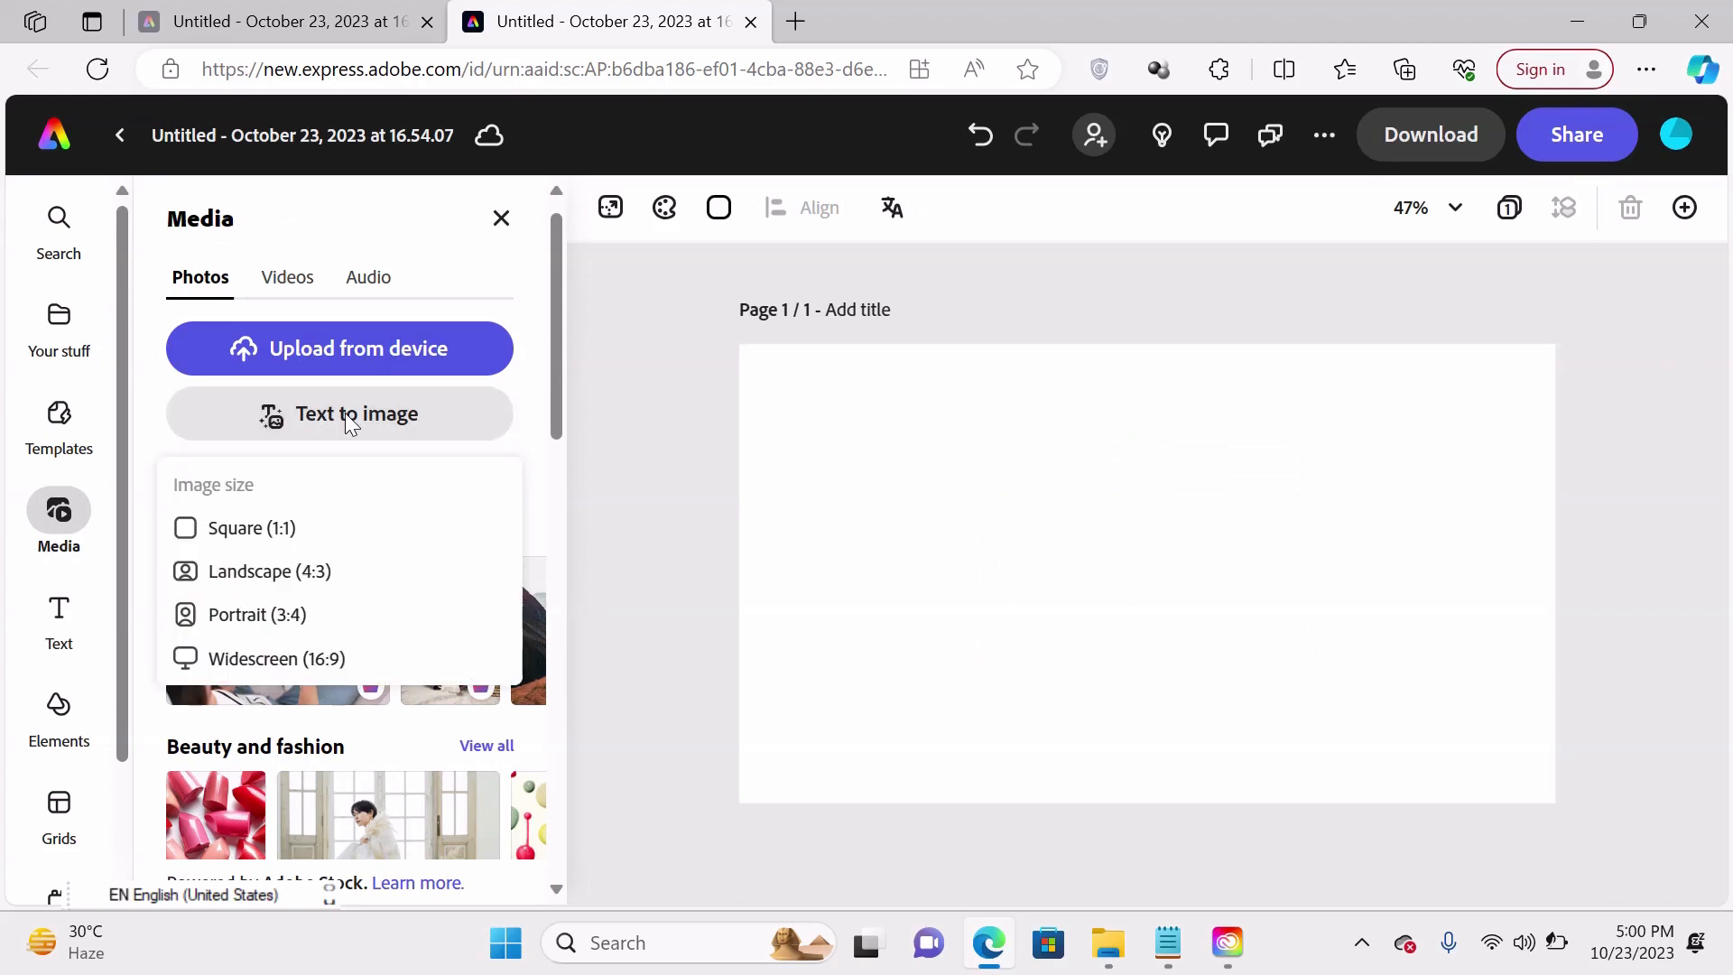
{"action": "left_click", "coordinate": [265, 587]}
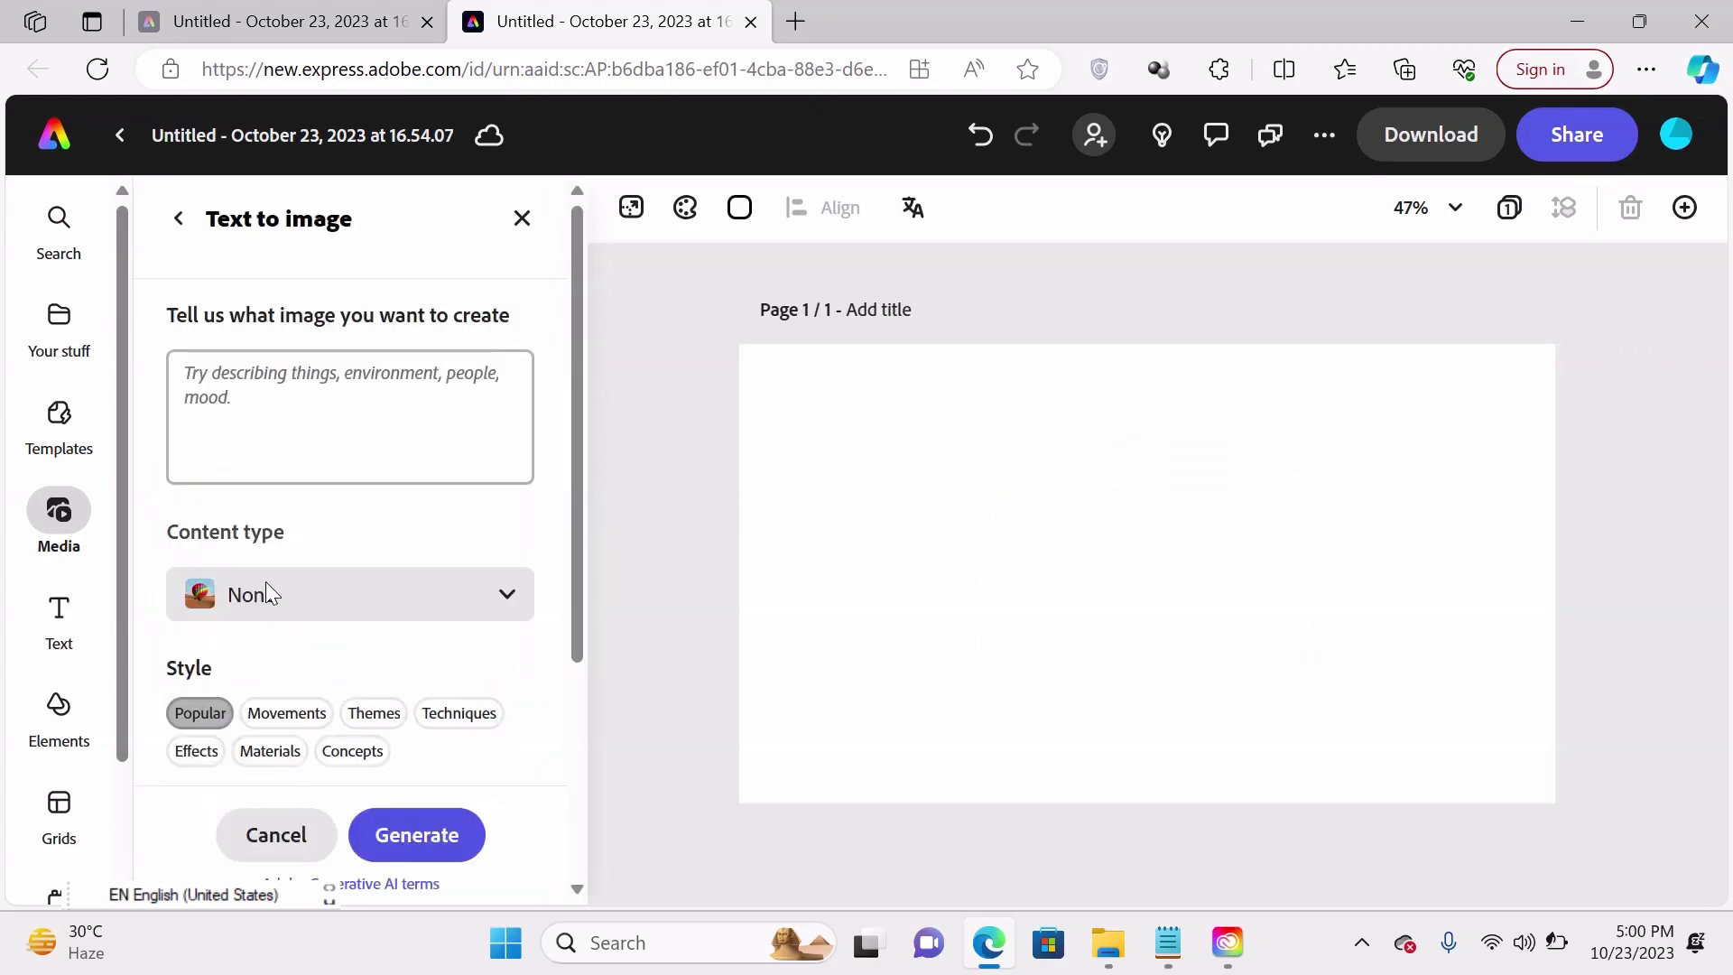
{"action": "type", "text": "a jungle"}
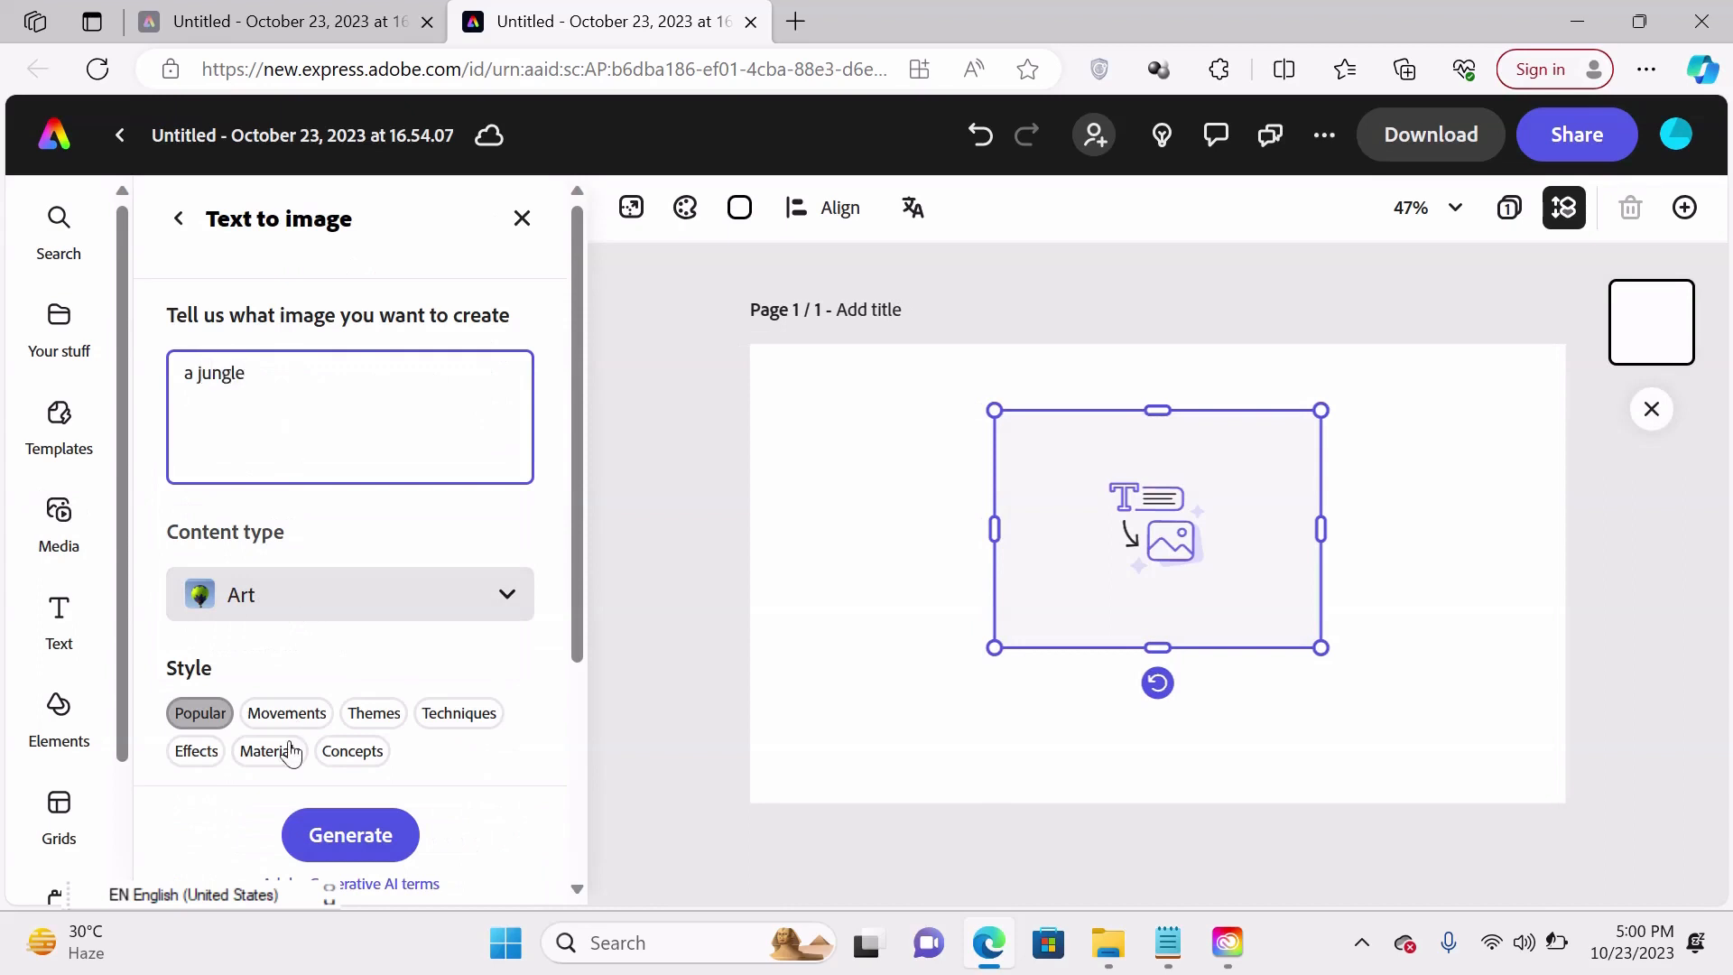
{"action": "left_click", "coordinate": [503, 616]}
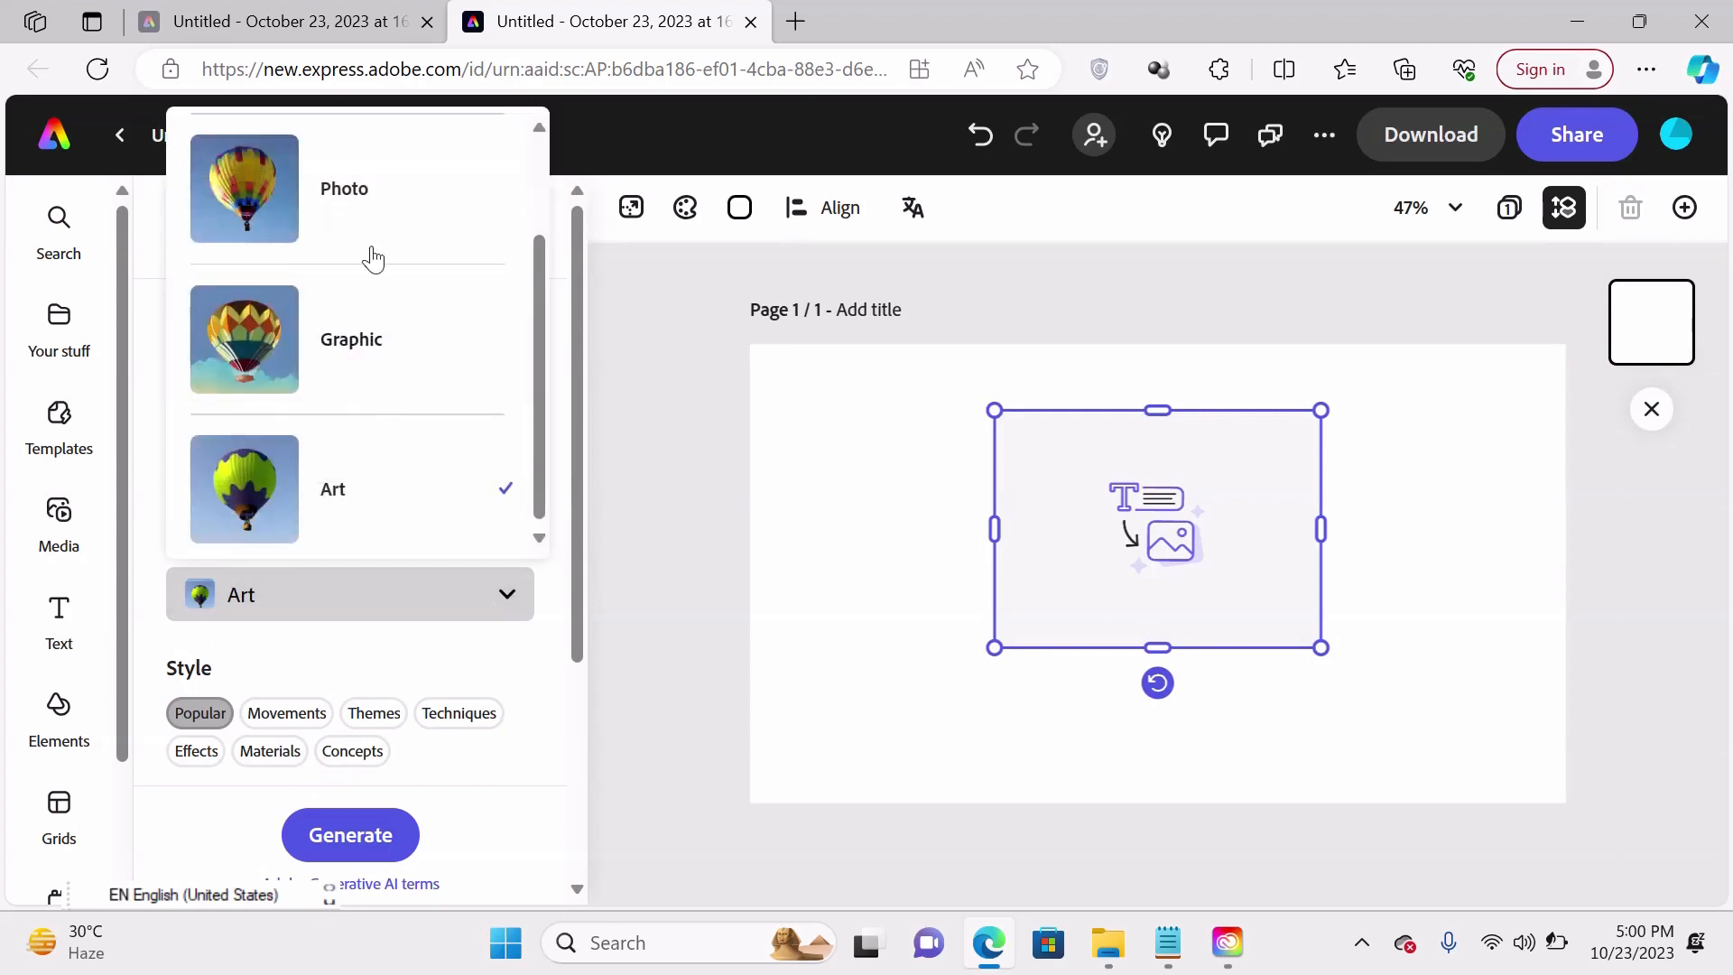
{"action": "left_click", "coordinate": [373, 229]}
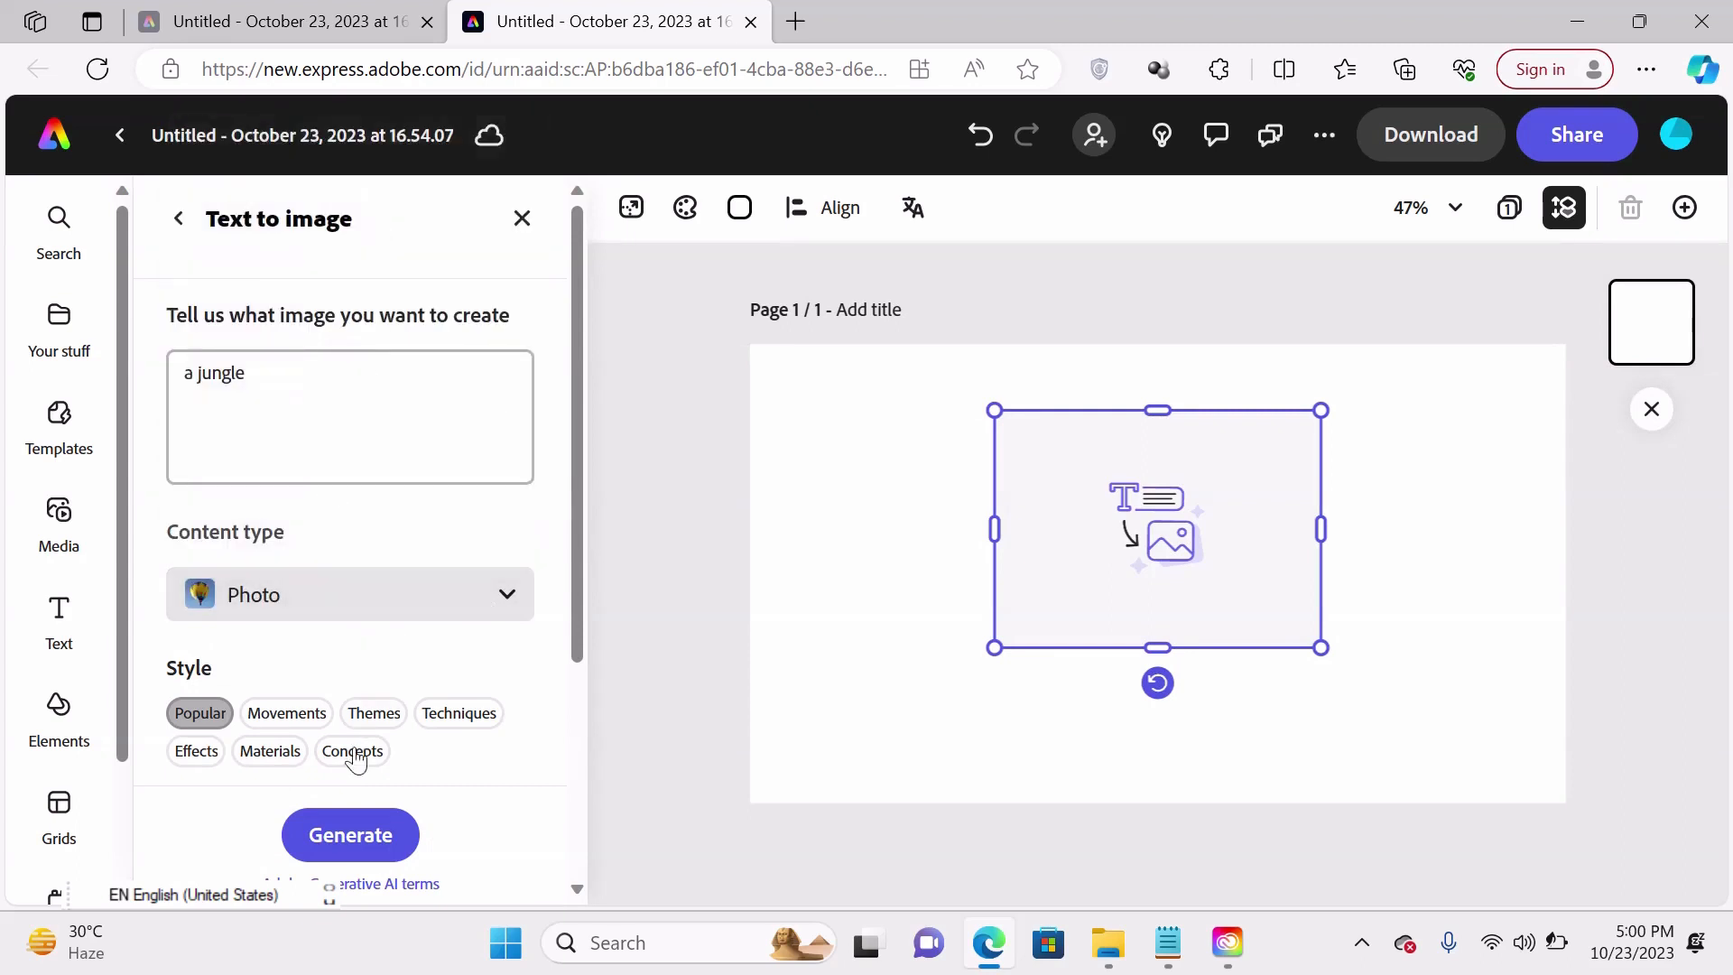
{"action": "left_click", "coordinate": [353, 846]}
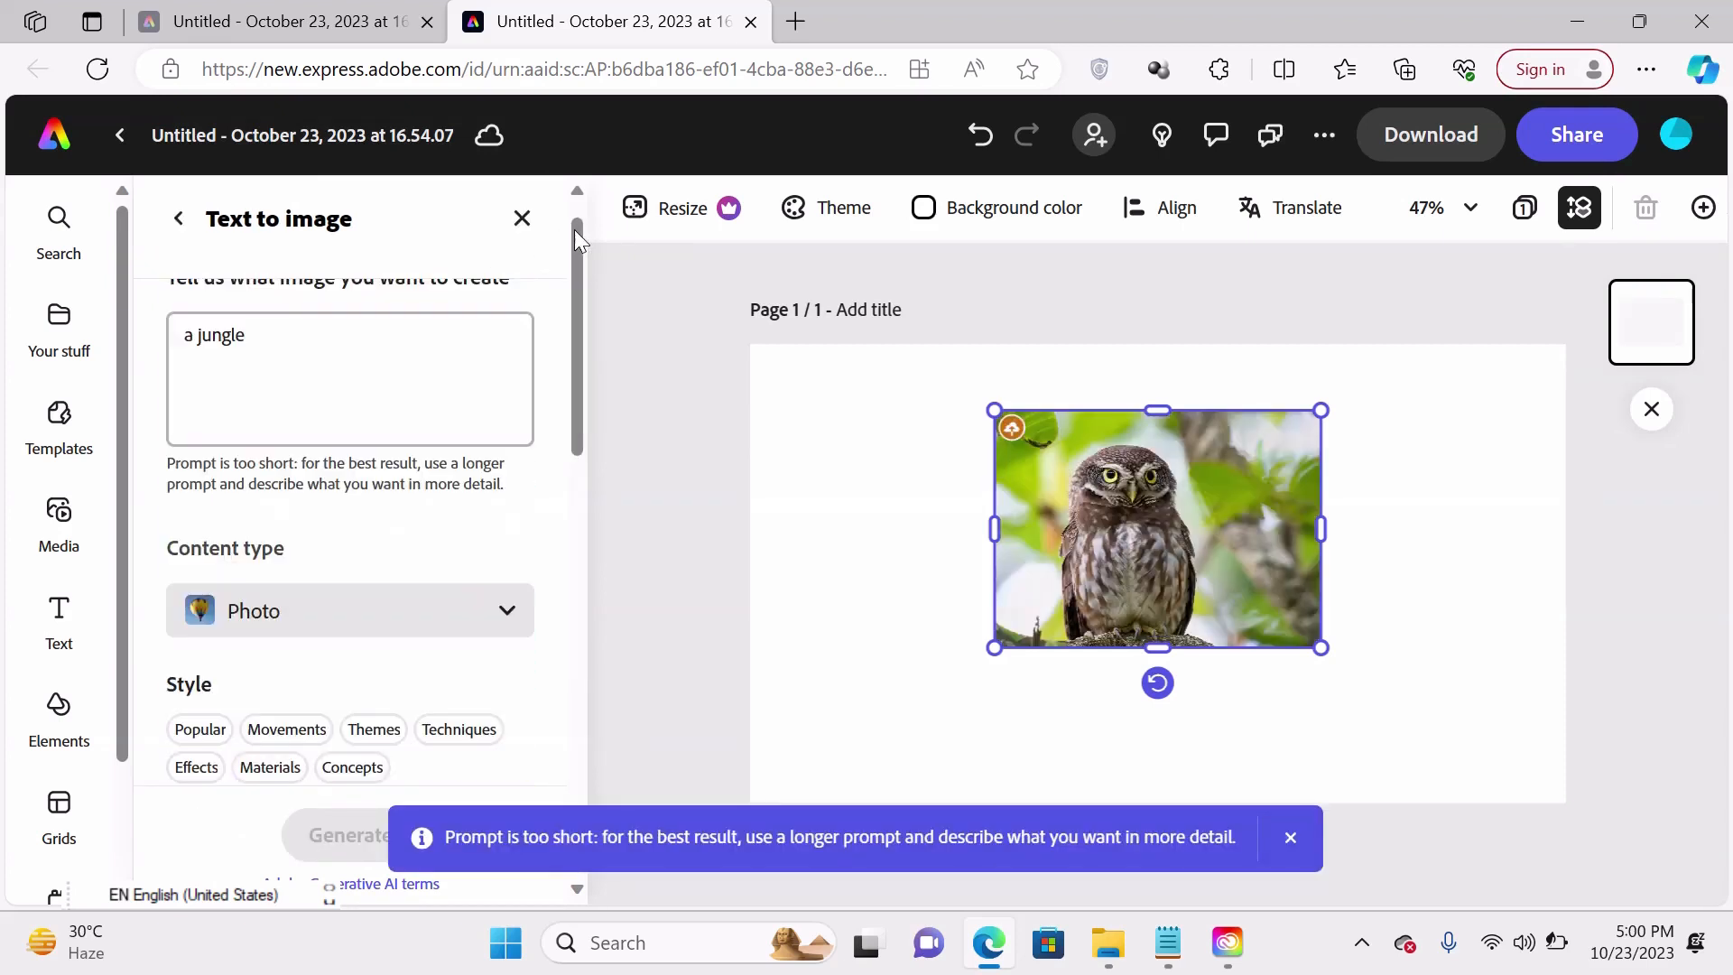
{"action": "left_click_drag", "start_coordinate": [574, 236], "coordinate": [607, 485]}
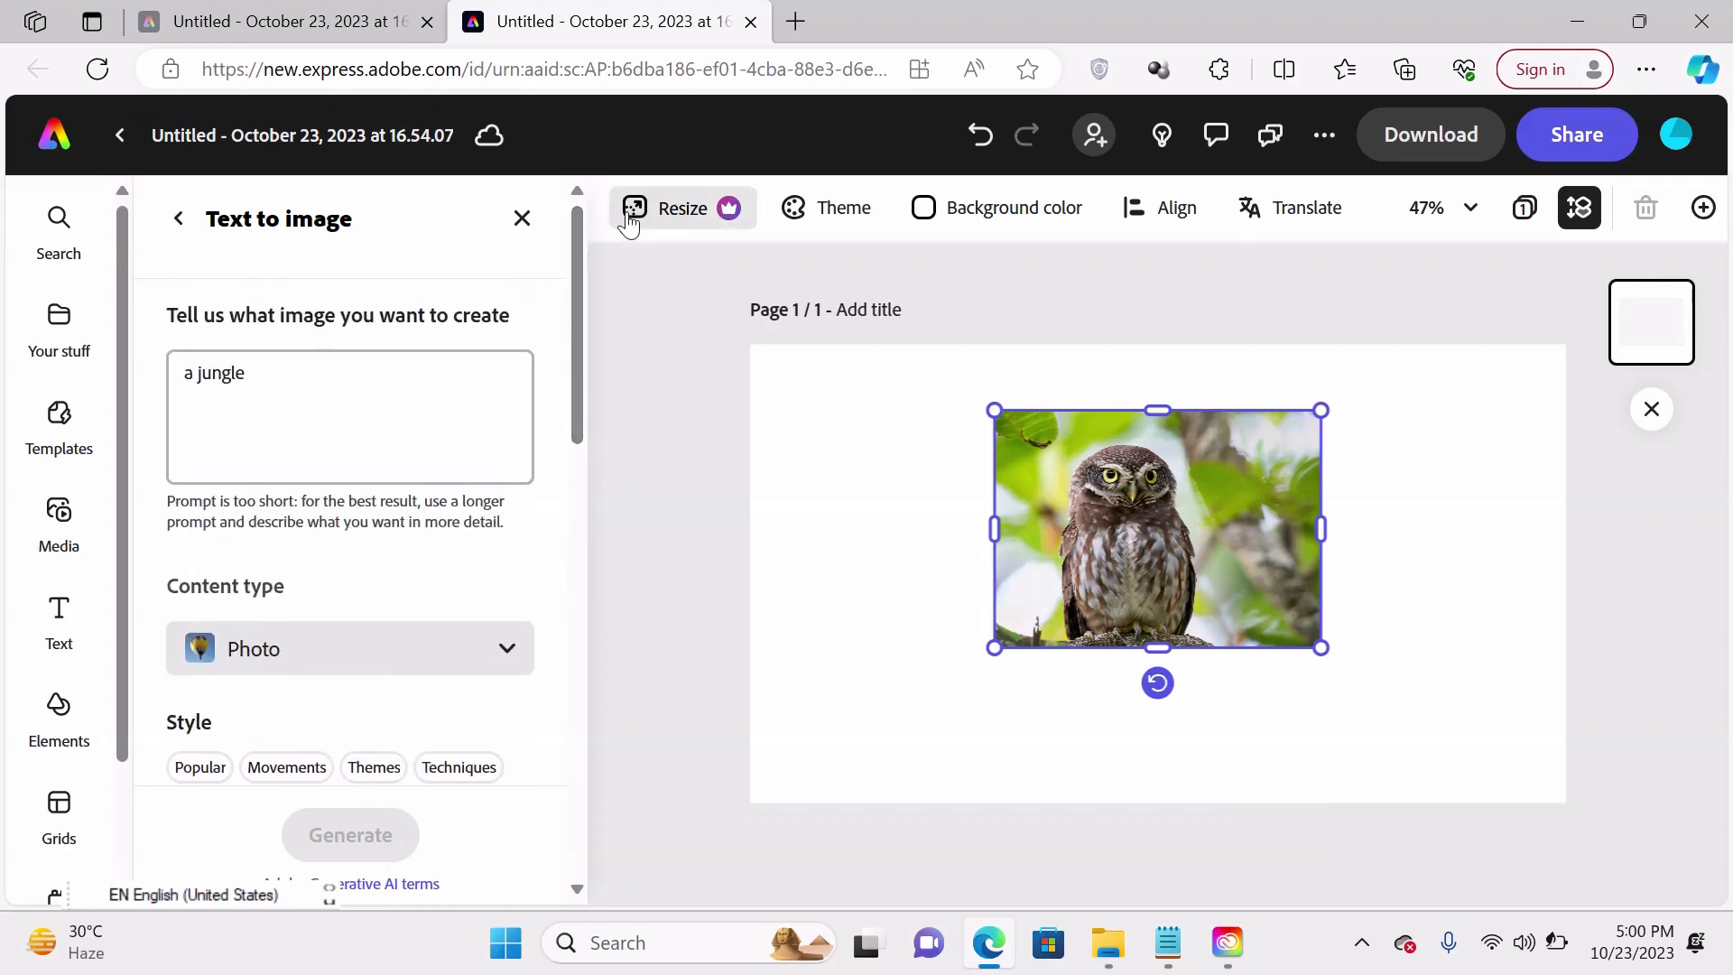
Step: Change the text-to-image prompt to "a forest" and generate the picture with the Photo content type
{"action": "left_click", "coordinate": [253, 373]}
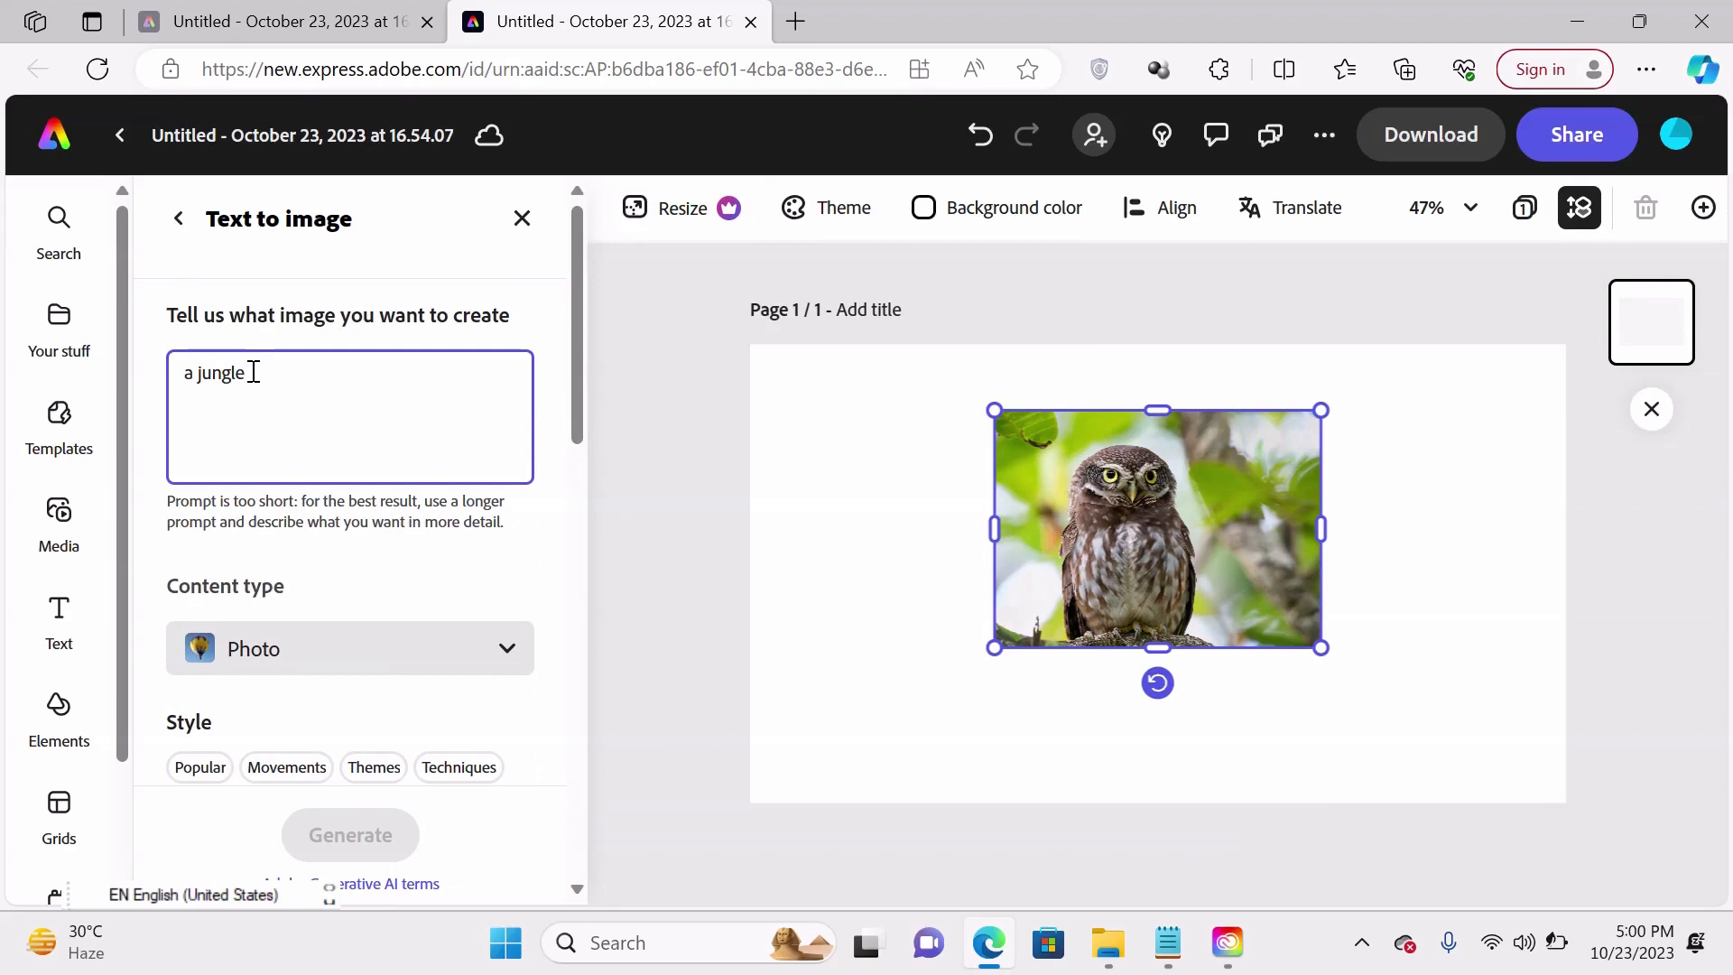
{"action": "key", "text": "BackSpace"}
{"action": "key", "text": "BackSpace"}
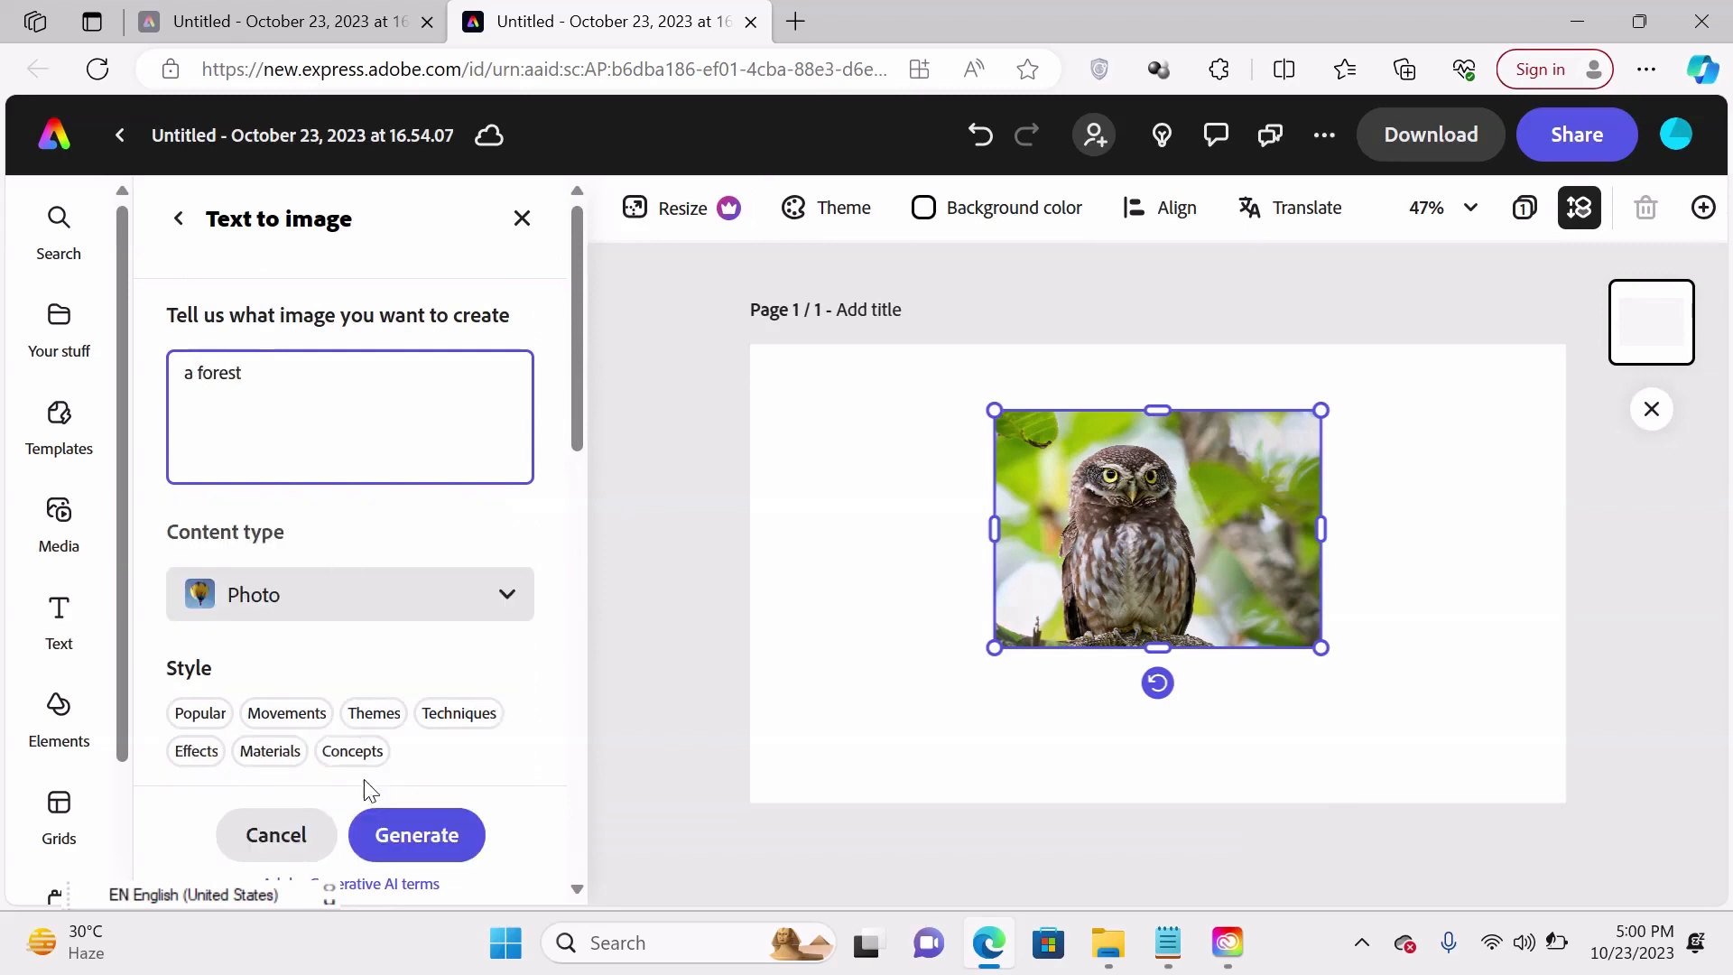
{"action": "left_click", "coordinate": [408, 838]}
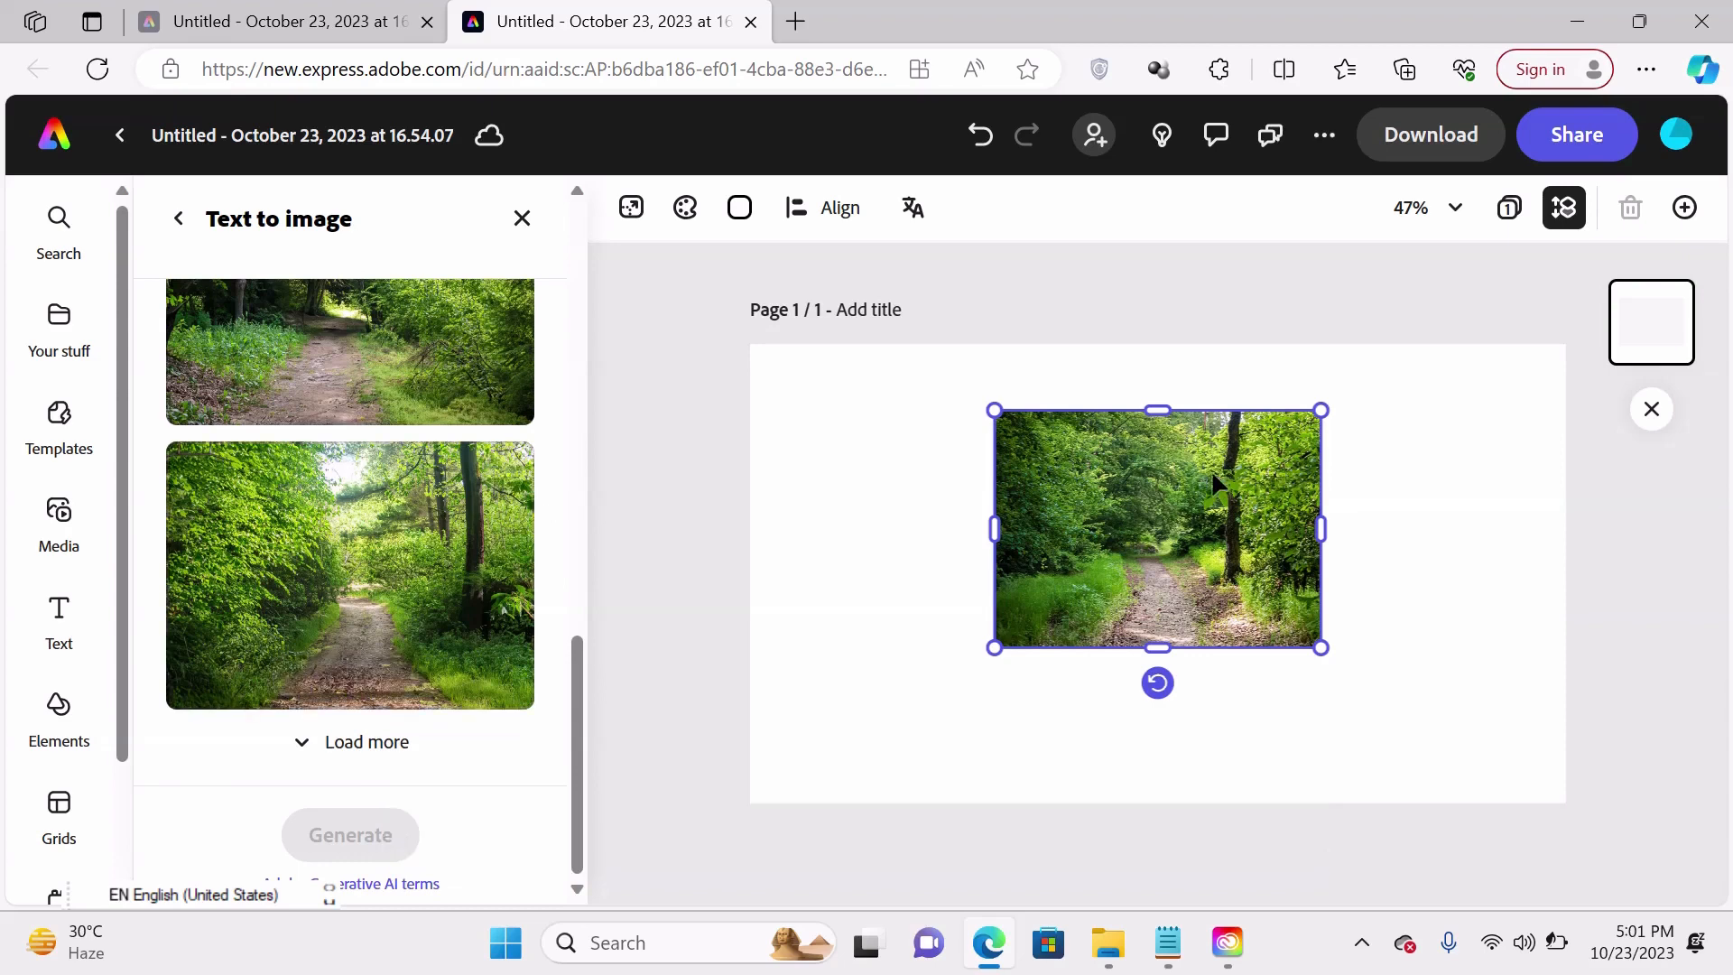
Step: Enlarge the generated forest image to the full page height and center it on the page
{"action": "left_click_drag", "start_coordinate": [994, 410], "coordinate": [899, 340]}
{"action": "left_click_drag", "start_coordinate": [1320, 647], "coordinate": [1530, 814]}
{"action": "left_click_drag", "start_coordinate": [1295, 565], "coordinate": [1218, 546]}
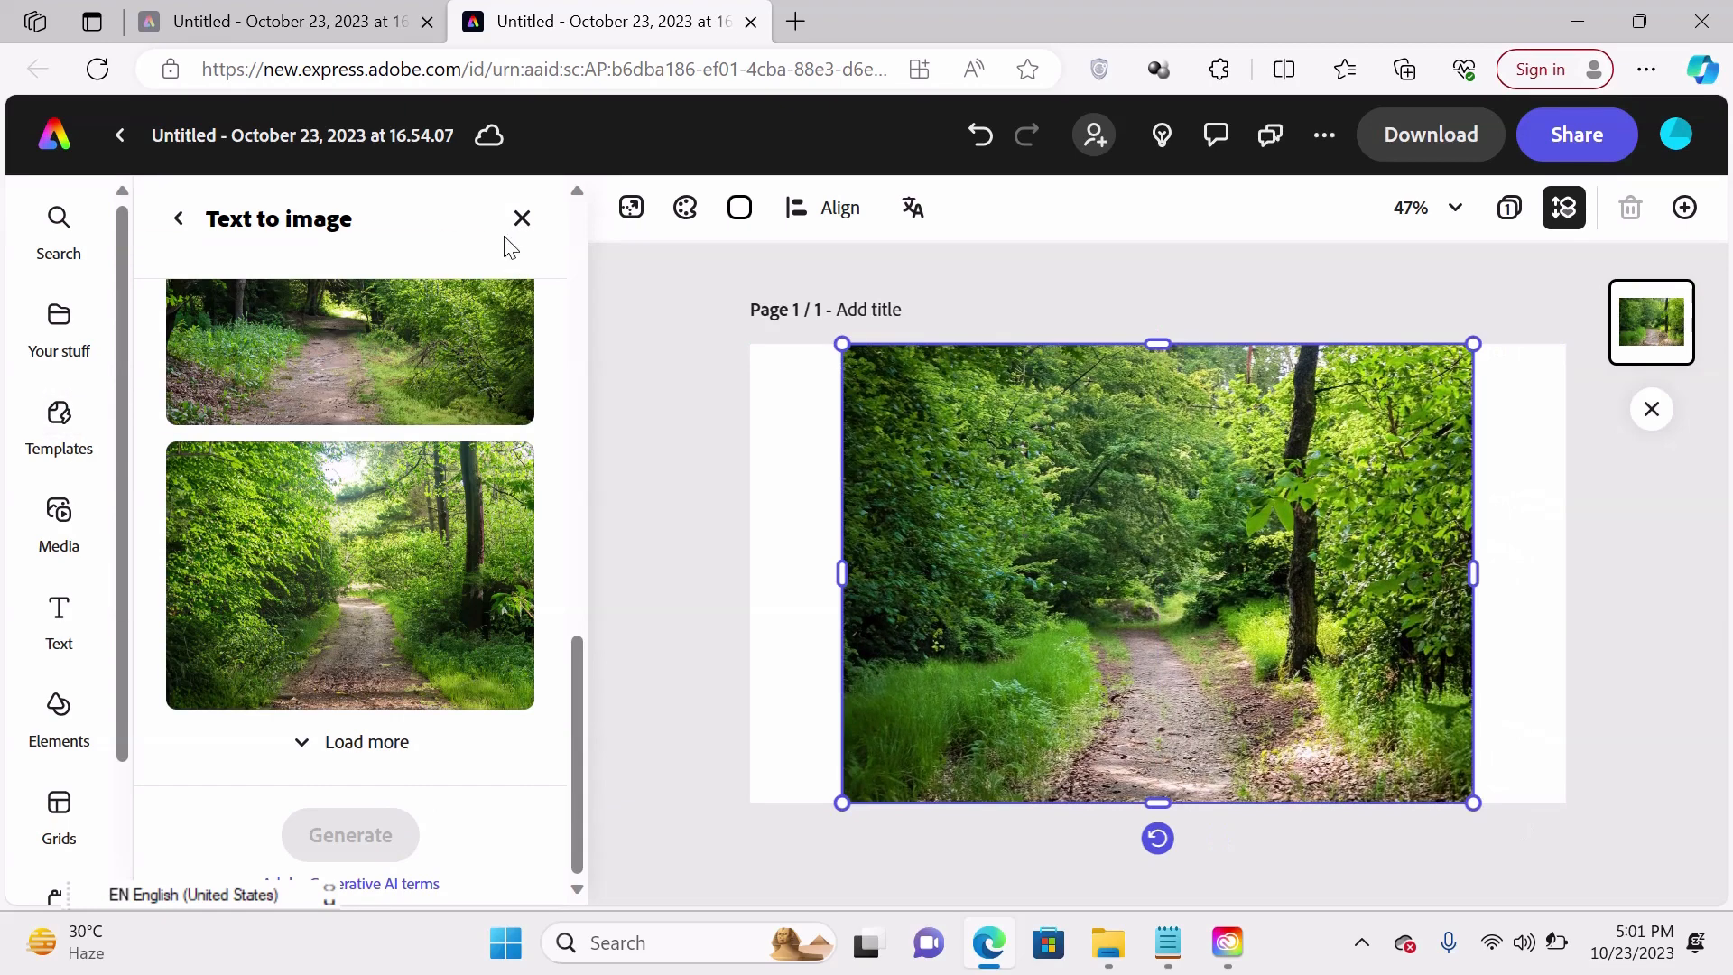
Step: Use Generative fill at brush size 40 to brush over the middle of the forest path and generate "a lion" there
{"action": "left_click", "coordinate": [522, 218]}
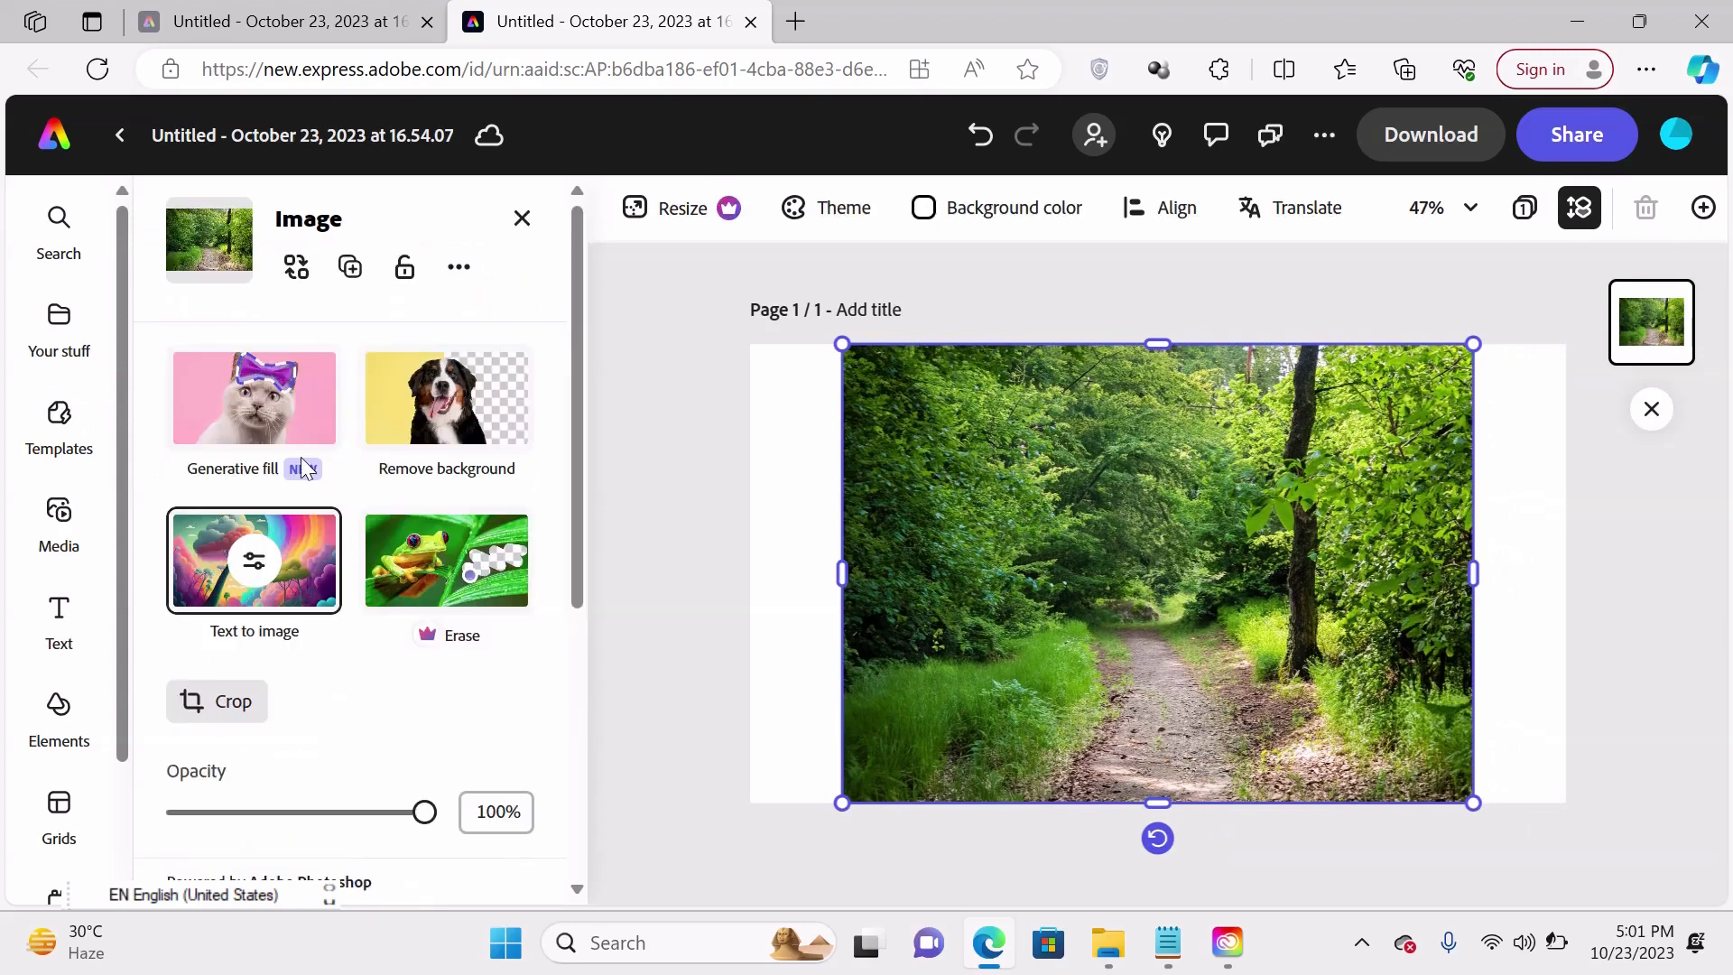
{"action": "left_click", "coordinate": [263, 415]}
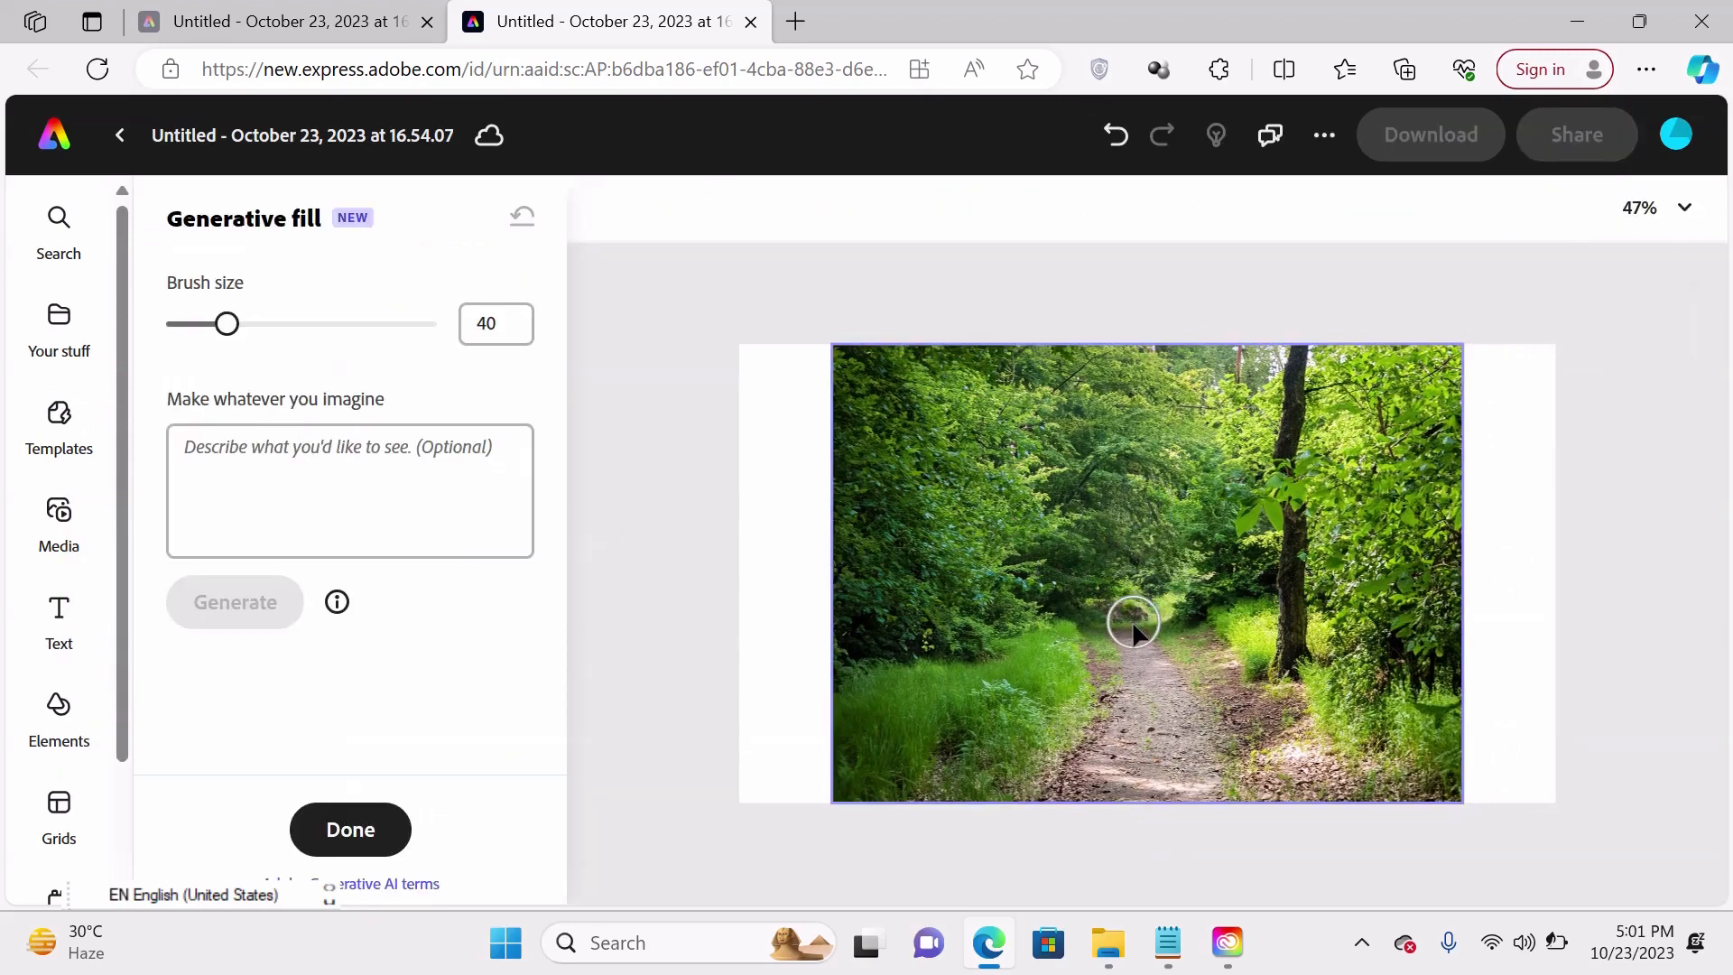
{"action": "mouse_move", "coordinate": [1133, 666]}
{"action": "left_mouse_down"}
{"action": "mouse_move", "coordinate": [1156, 635]}
{"action": "mouse_move", "coordinate": [1159, 692]}
{"action": "mouse_move", "coordinate": [1137, 698]}
{"action": "mouse_move", "coordinate": [1178, 720]}
{"action": "mouse_move", "coordinate": [1135, 732]}
{"action": "mouse_move", "coordinate": [1104, 687]}
{"action": "mouse_move", "coordinate": [1139, 648]}
{"action": "mouse_move", "coordinate": [1176, 648]}
{"action": "mouse_move", "coordinate": [1195, 688]}
{"action": "mouse_move", "coordinate": [1187, 730]}
{"action": "mouse_move", "coordinate": [1128, 727]}
{"action": "left_mouse_up"}
{"action": "left_click", "coordinate": [400, 460]}
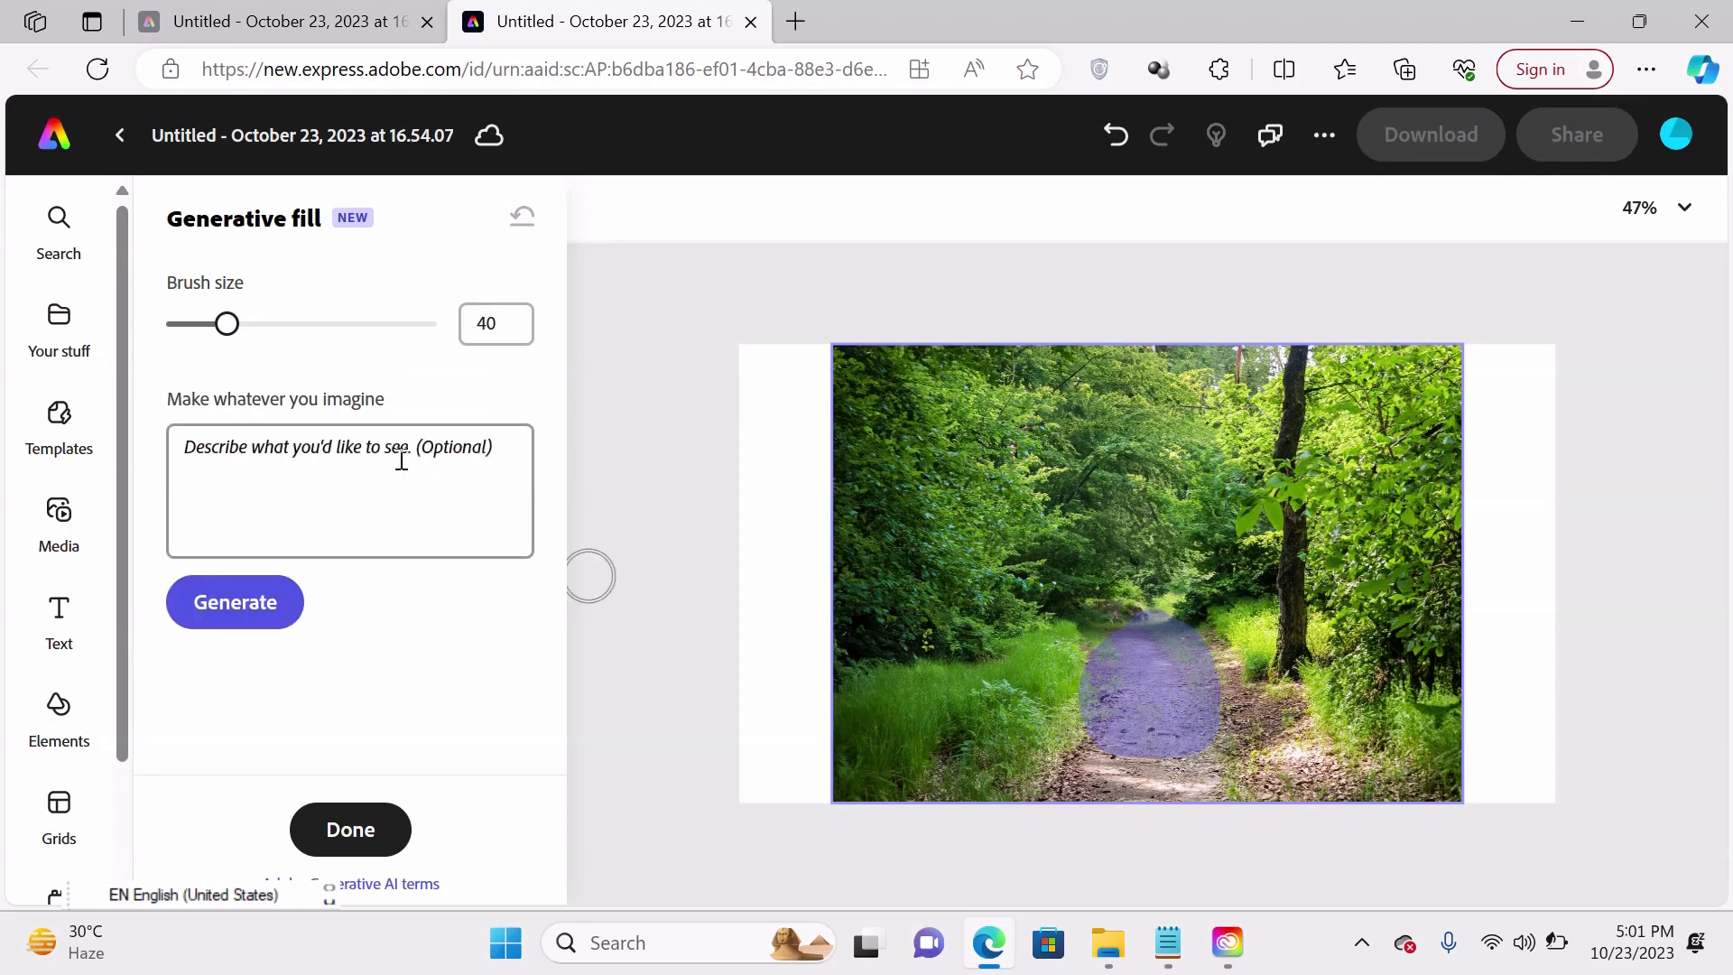
{"action": "type", "text": "a lion"}
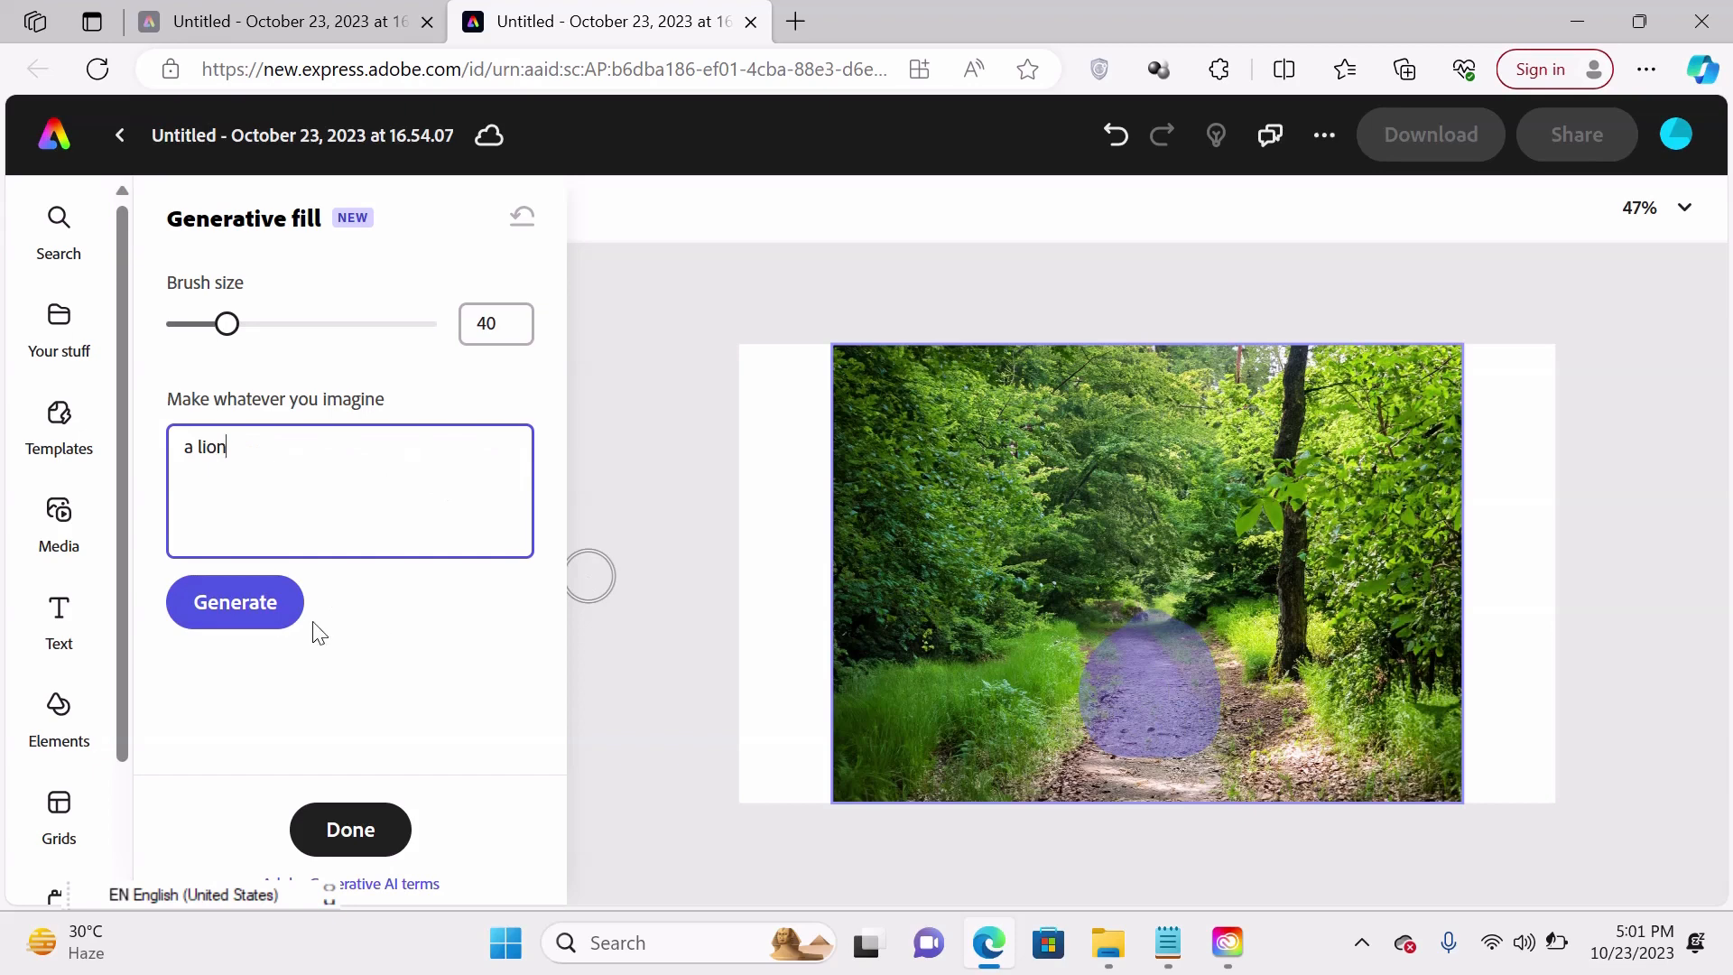
{"action": "left_click", "coordinate": [257, 607]}
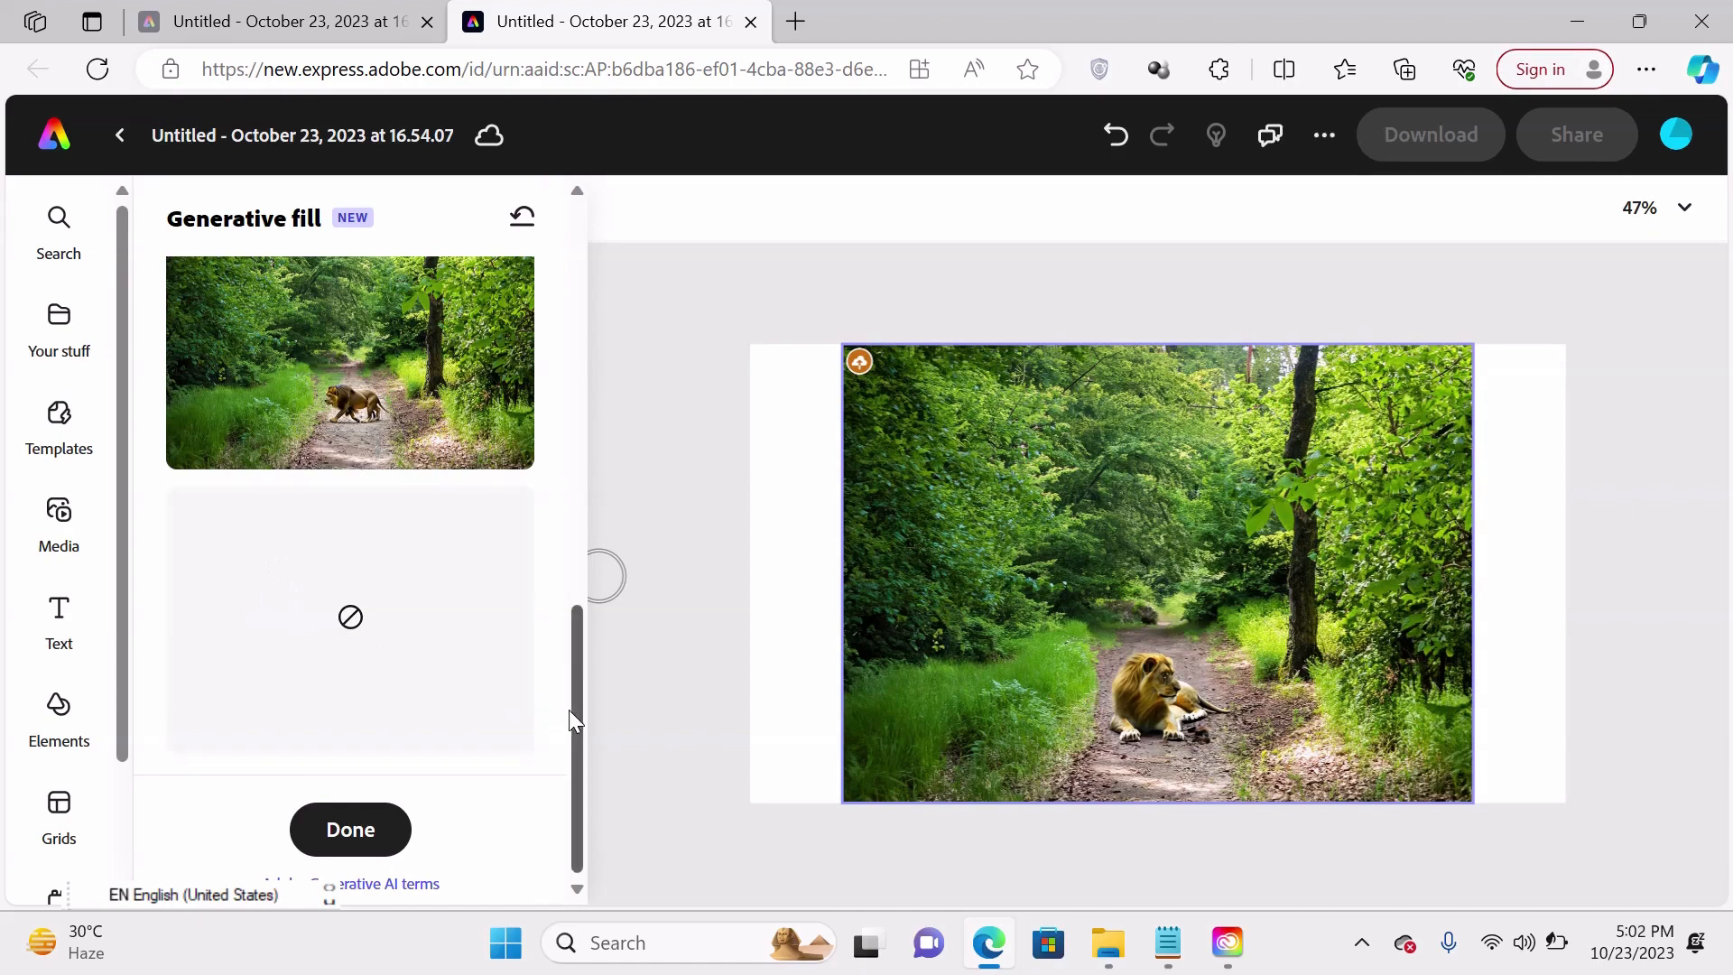
Step: Compare the lion results, choose the one walking with its head facing right, and finish the Generative fill
{"action": "left_click_drag", "start_coordinate": [569, 673], "coordinate": [576, 431]}
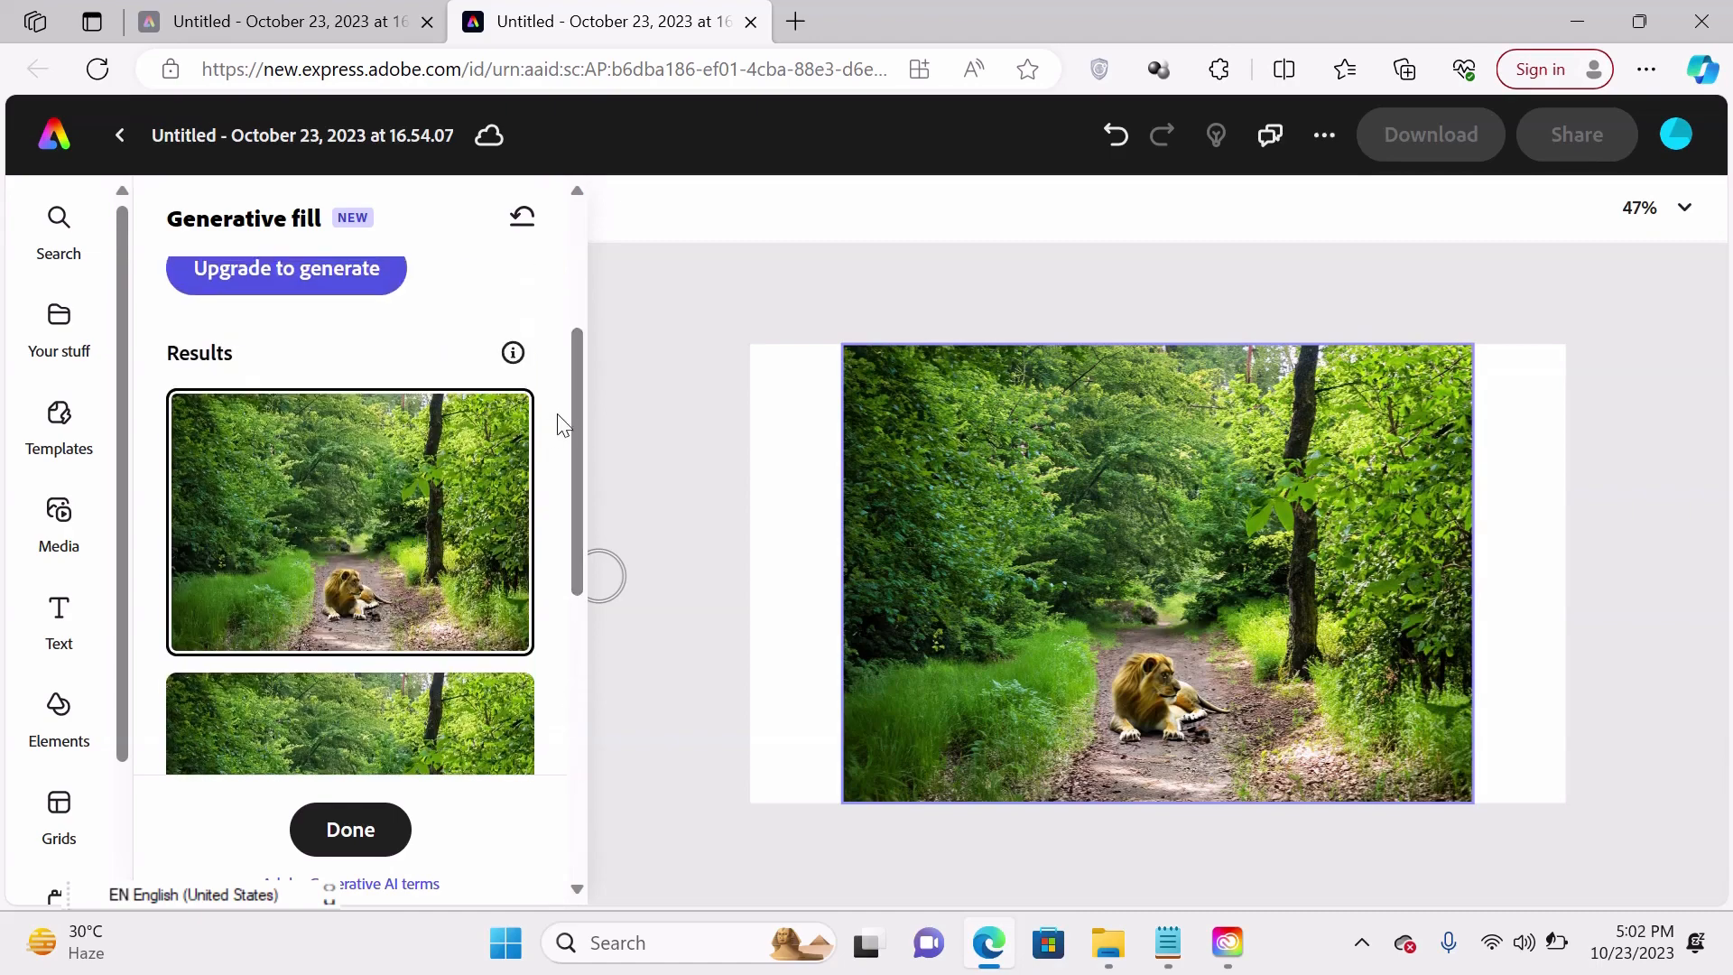
{"action": "left_click_drag", "start_coordinate": [576, 423], "coordinate": [593, 634]}
{"action": "left_click", "coordinate": [376, 548]}
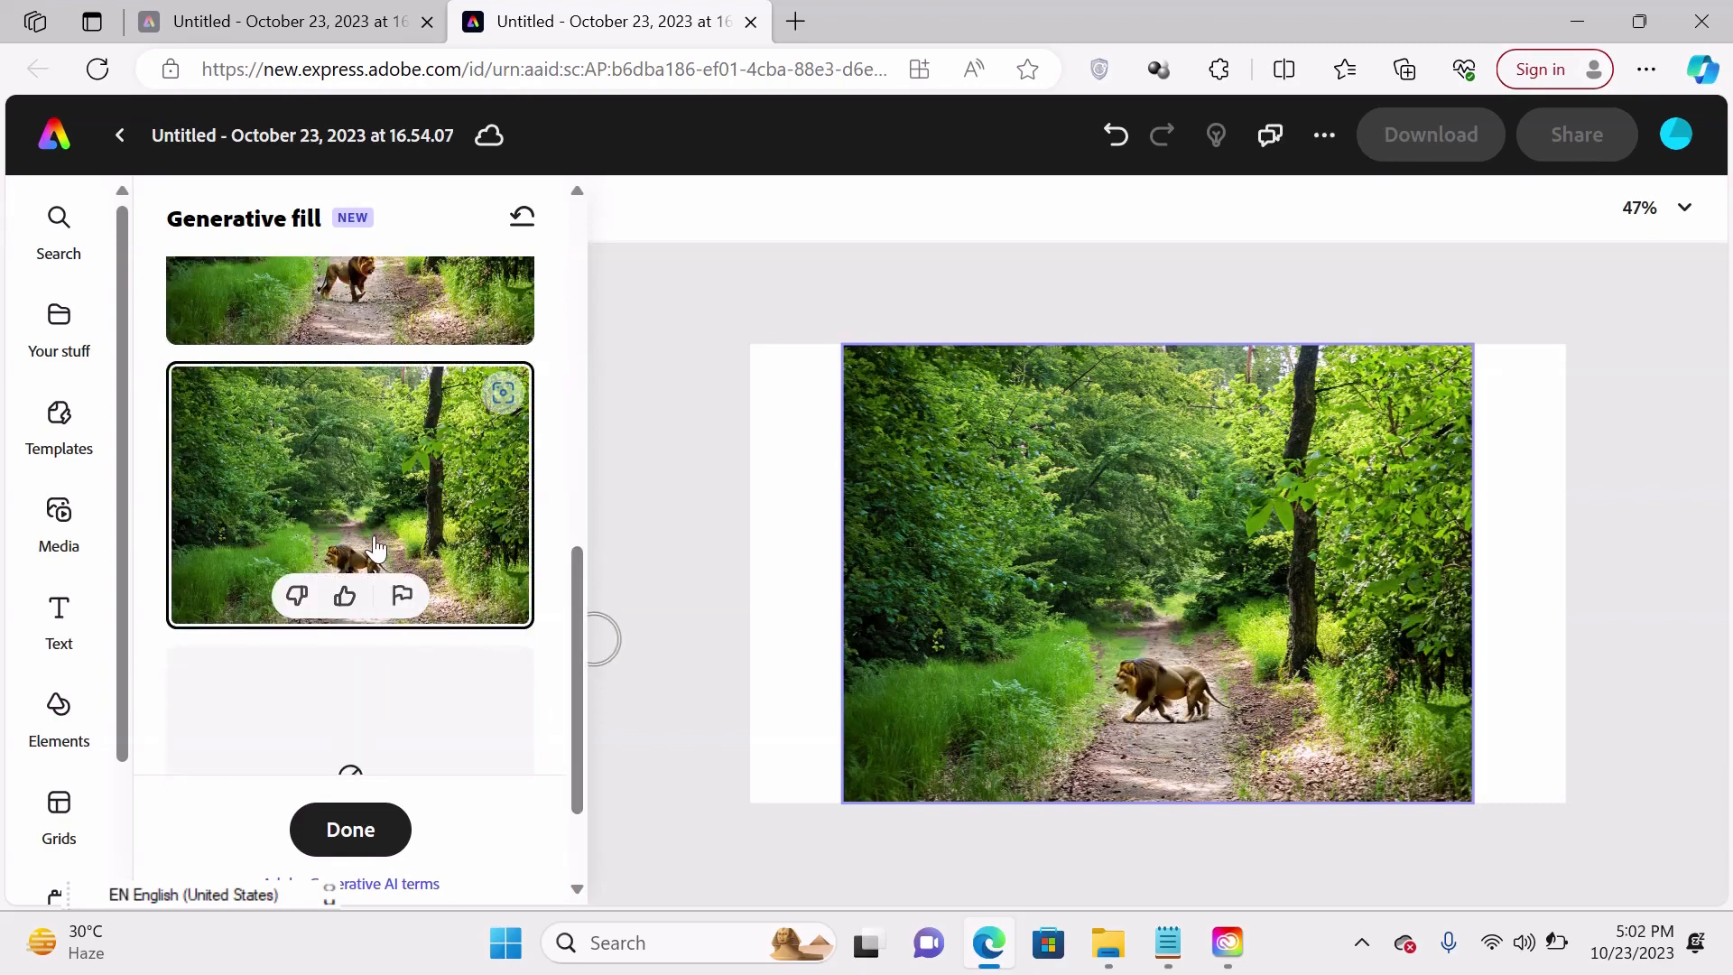
{"action": "left_click", "coordinate": [411, 310]}
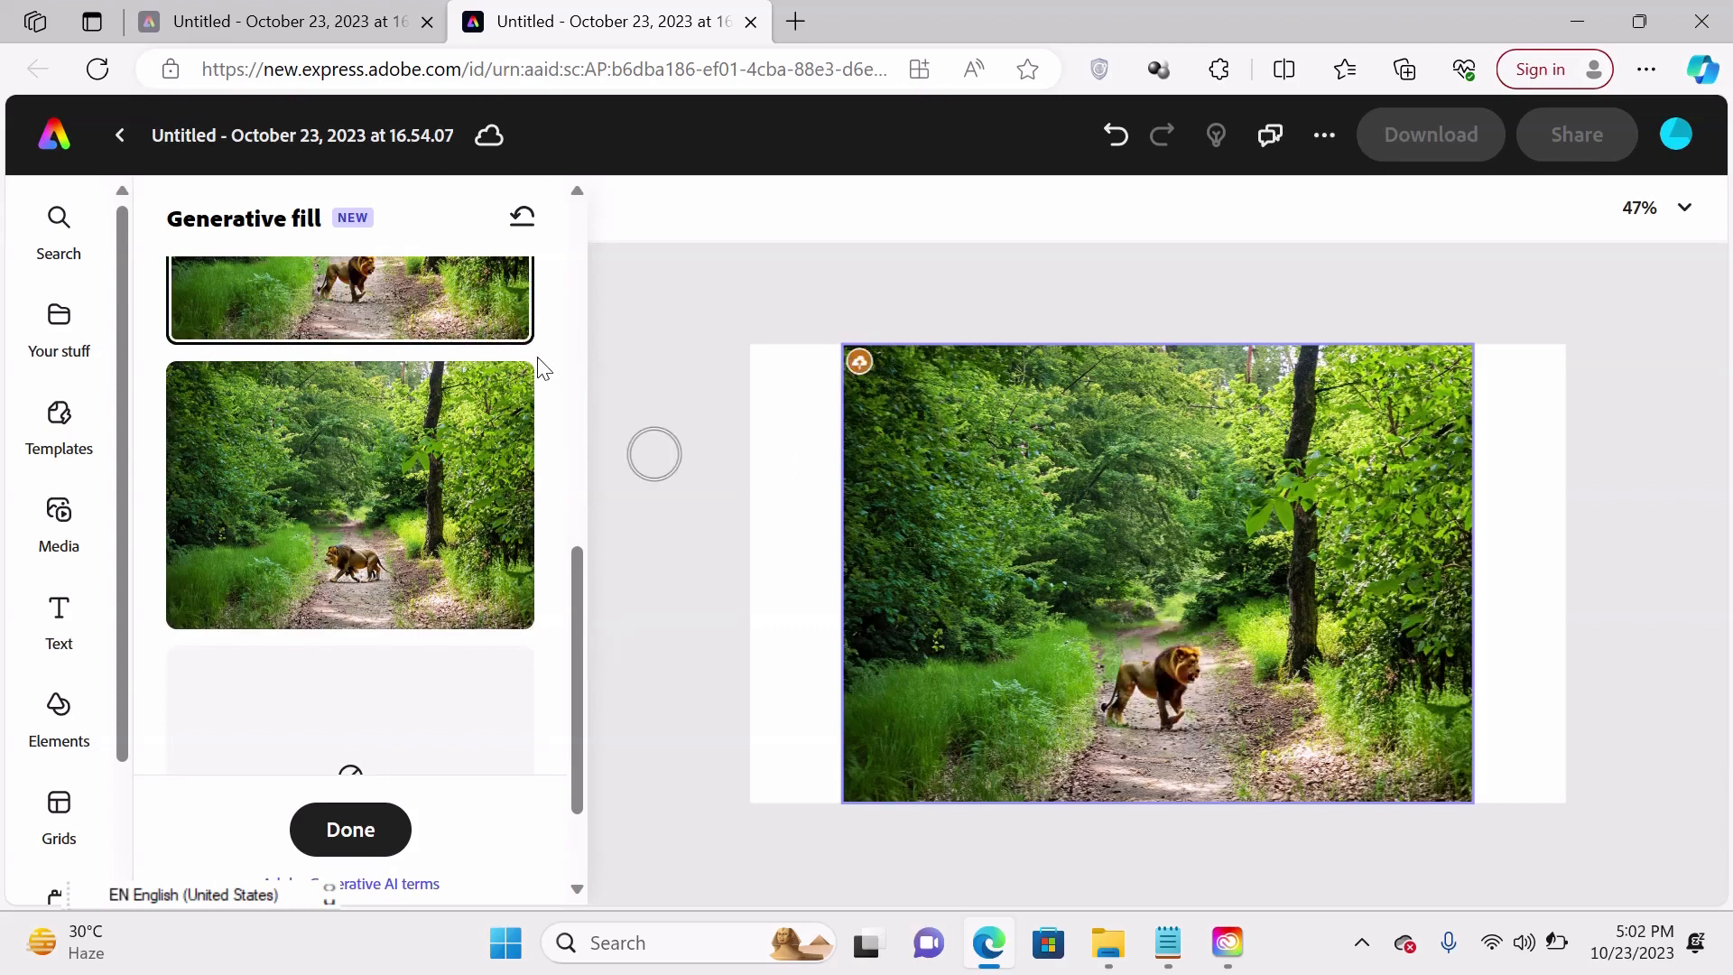
{"action": "left_click_drag", "start_coordinate": [576, 585], "coordinate": [569, 202]}
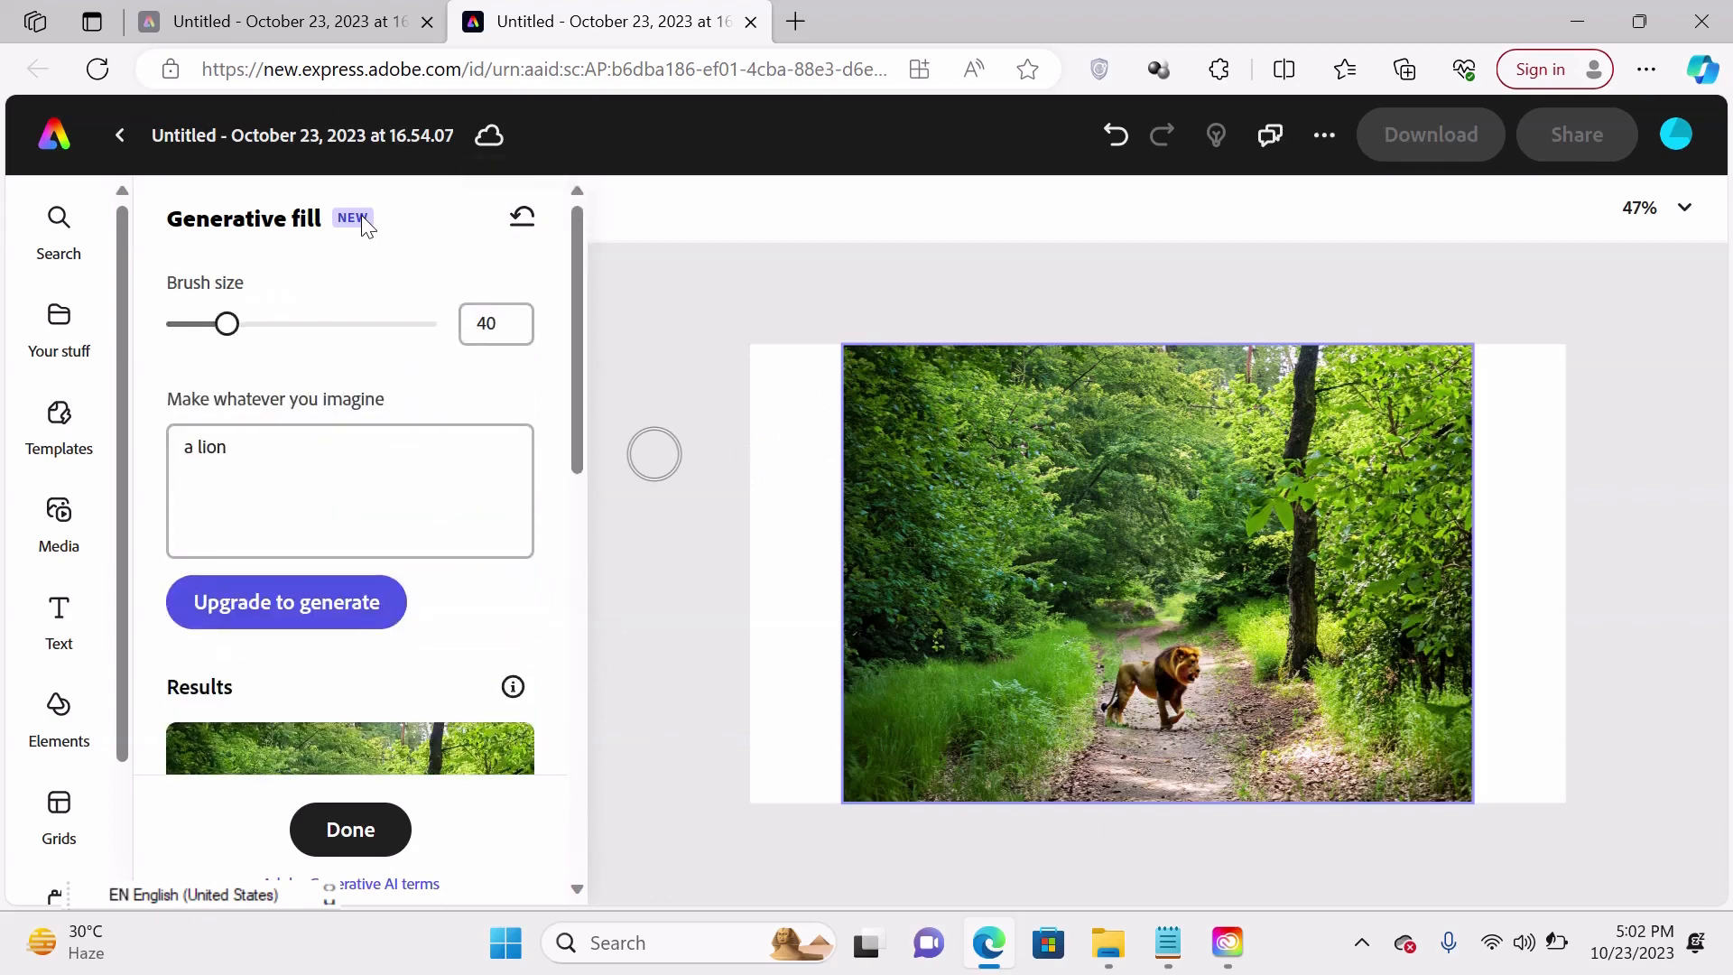
{"action": "left_click", "coordinate": [352, 834]}
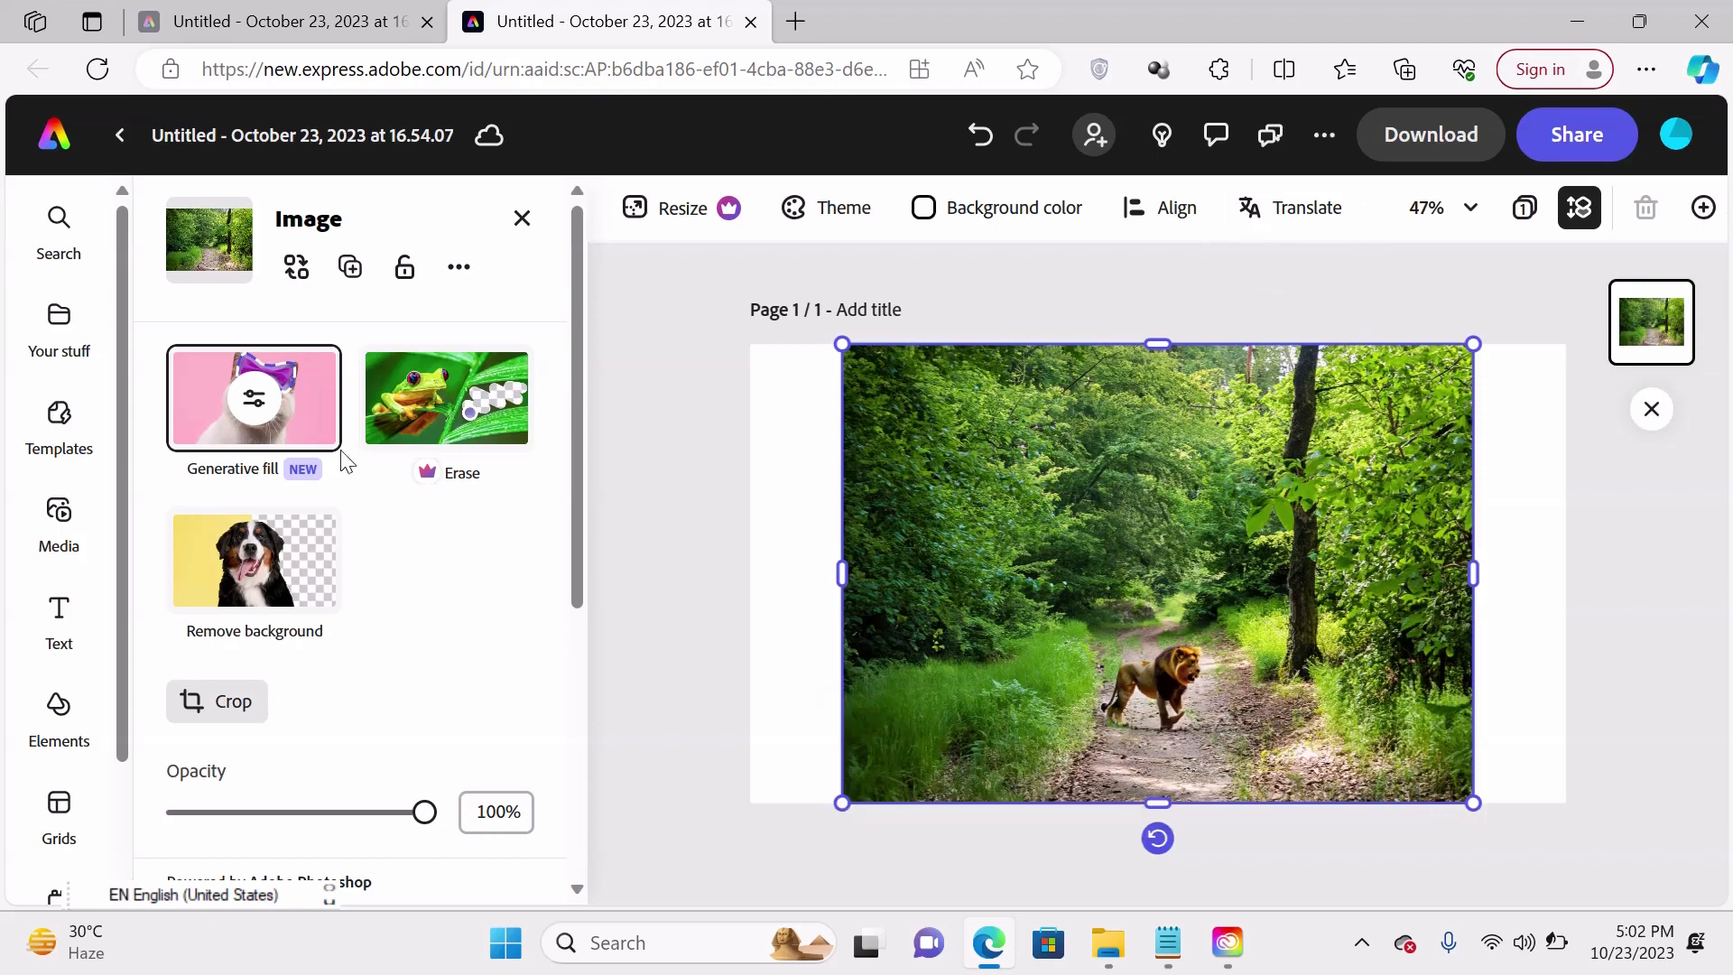
Step: Add the saved file "Untitled - October 18, 2023 at 20.18.20" as pages and open the page with the Hindi text
{"action": "left_click", "coordinate": [55, 327]}
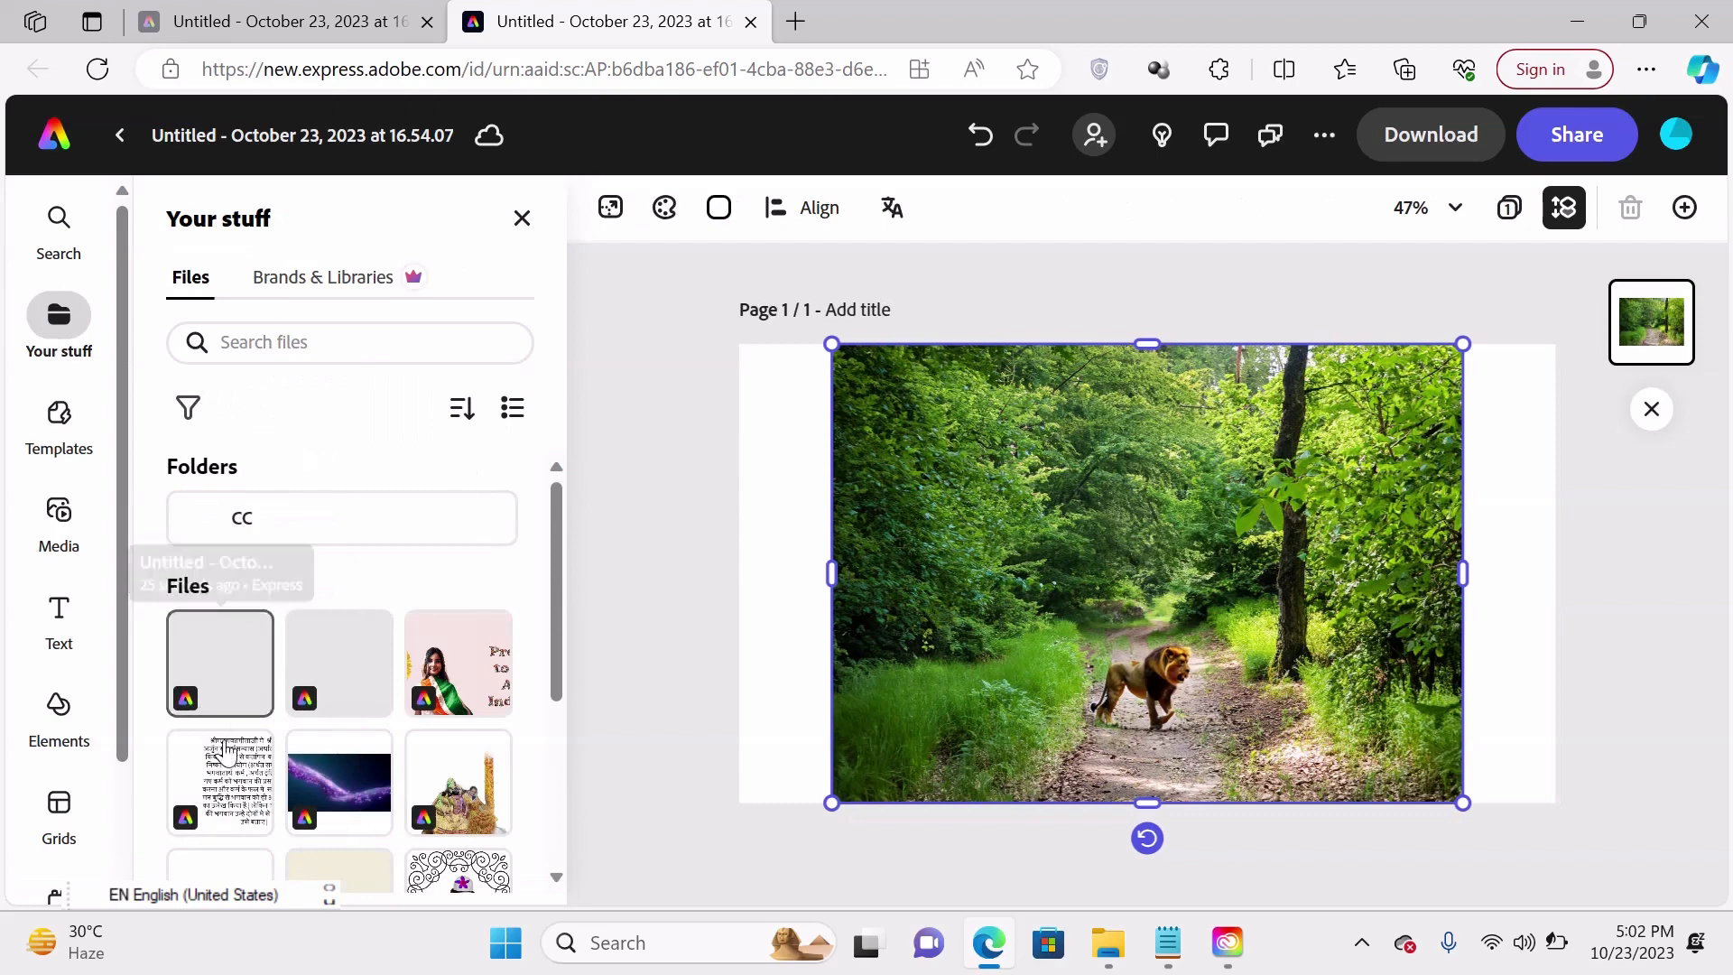
{"action": "left_click", "coordinate": [233, 794]}
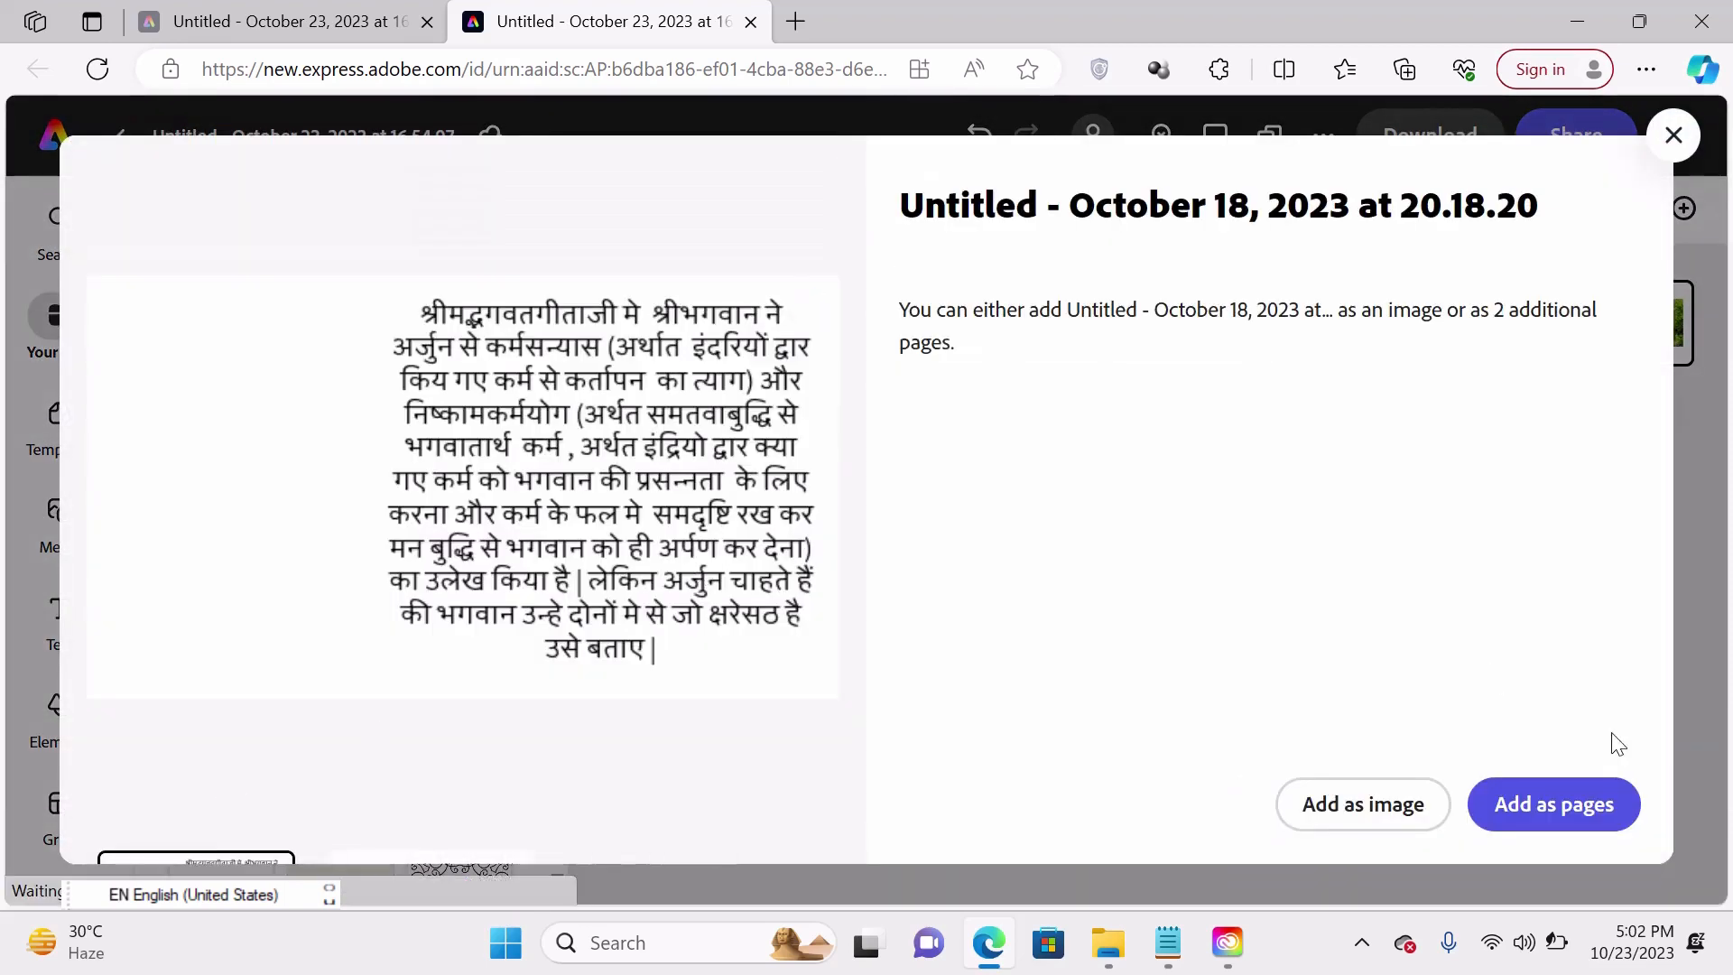
{"action": "left_click", "coordinate": [1564, 810]}
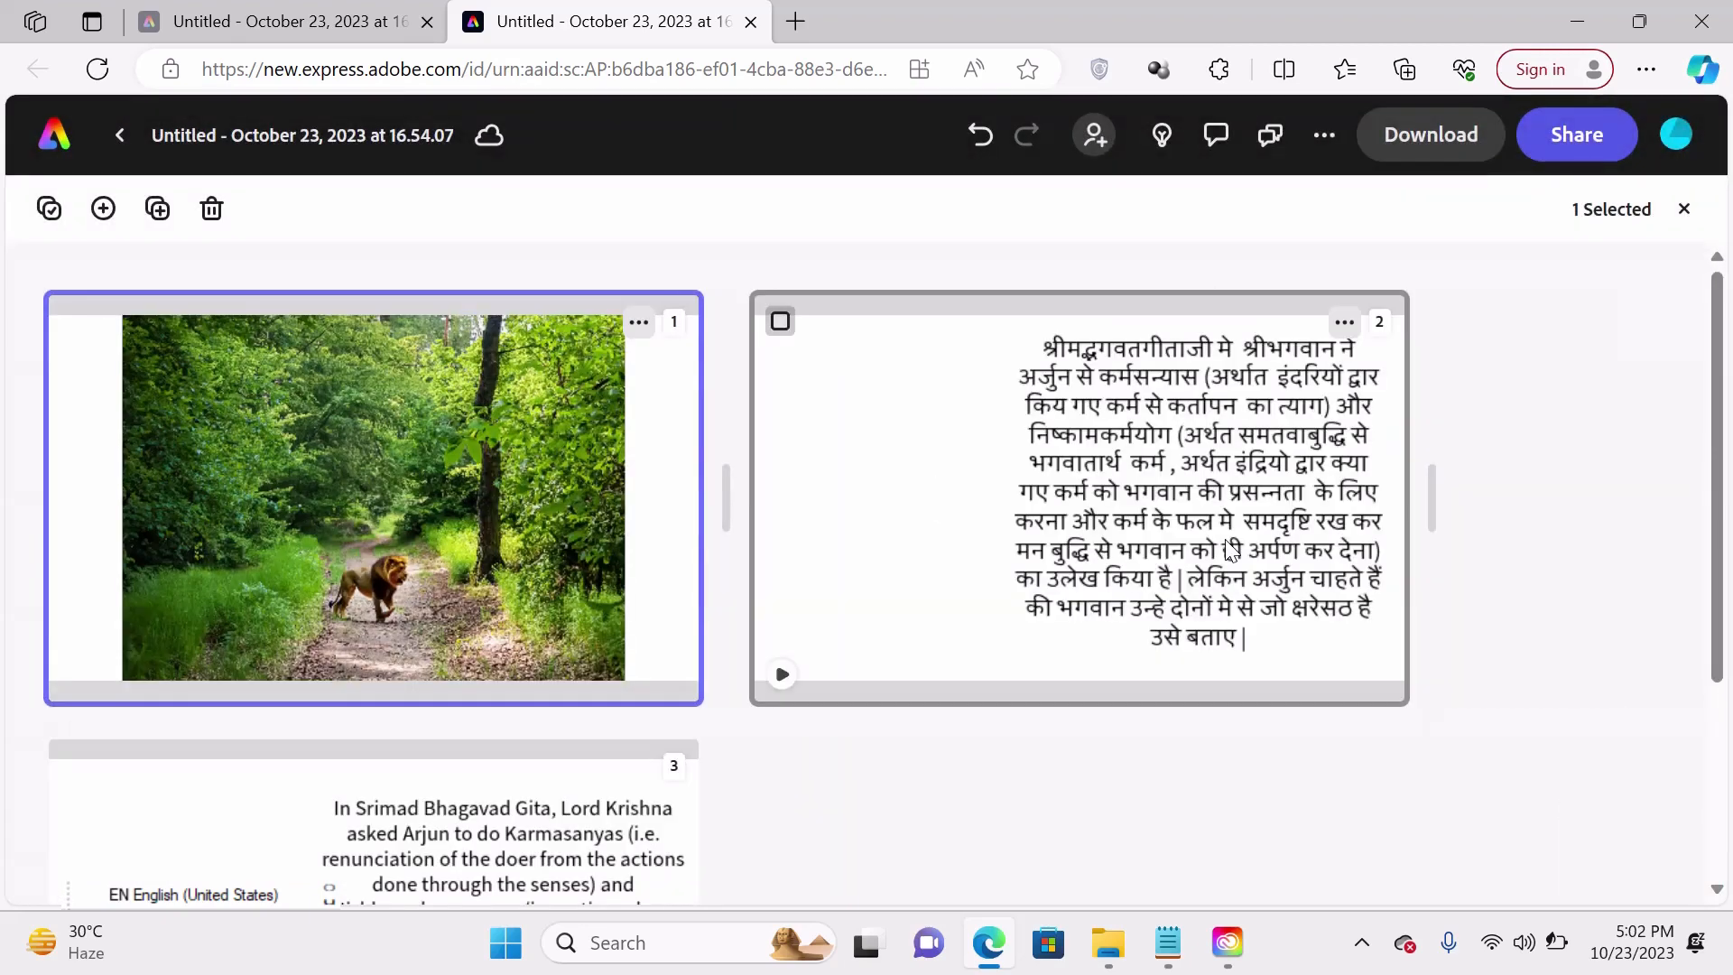
{"action": "double_click", "coordinate": [1259, 468]}
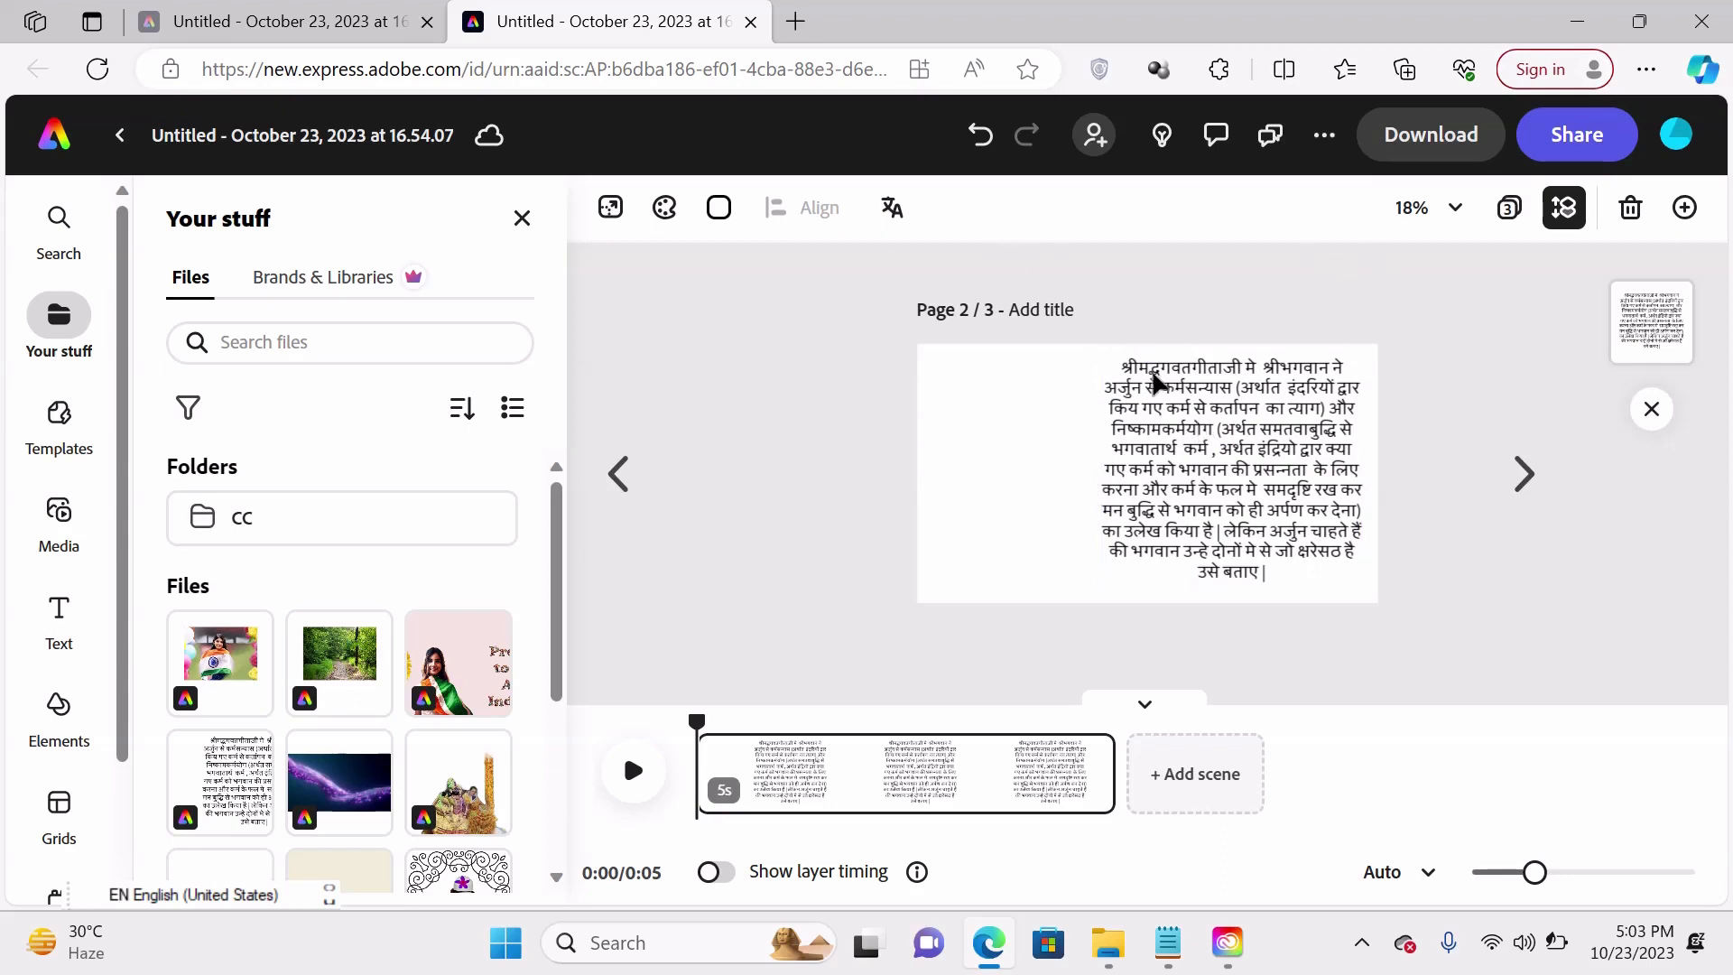
Step: Duplicate the Hindi text page and translate it from Hindi to English
{"action": "left_click", "coordinate": [1163, 405]}
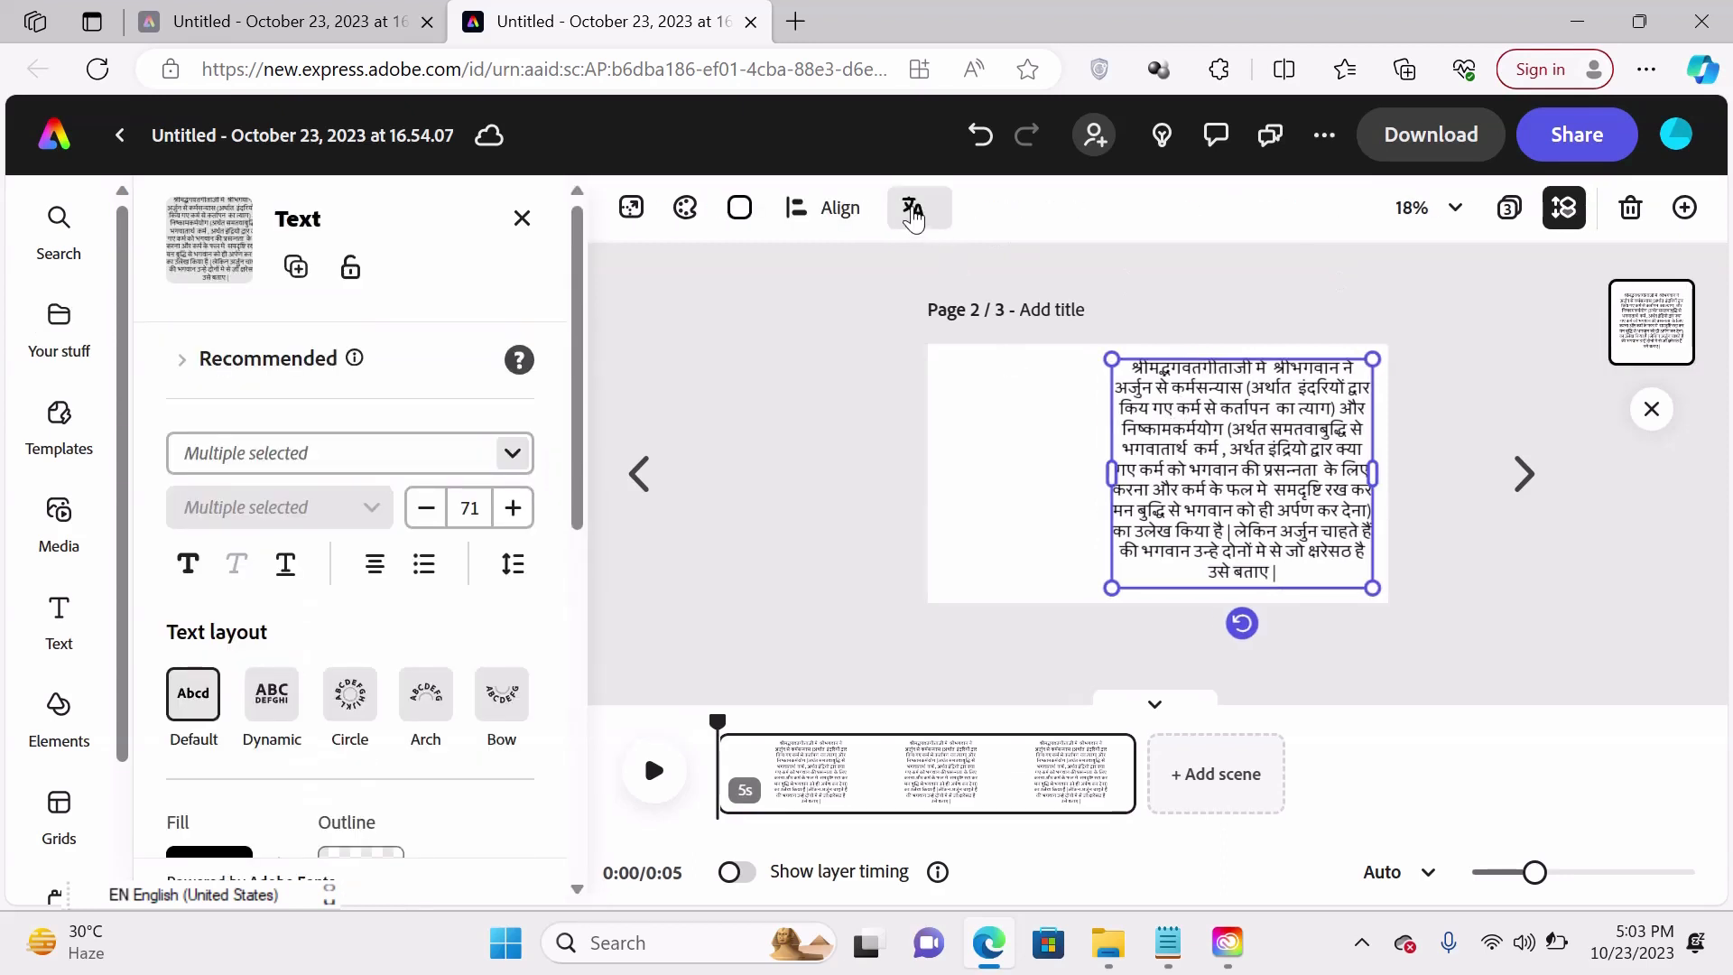
{"action": "left_click", "coordinate": [913, 213]}
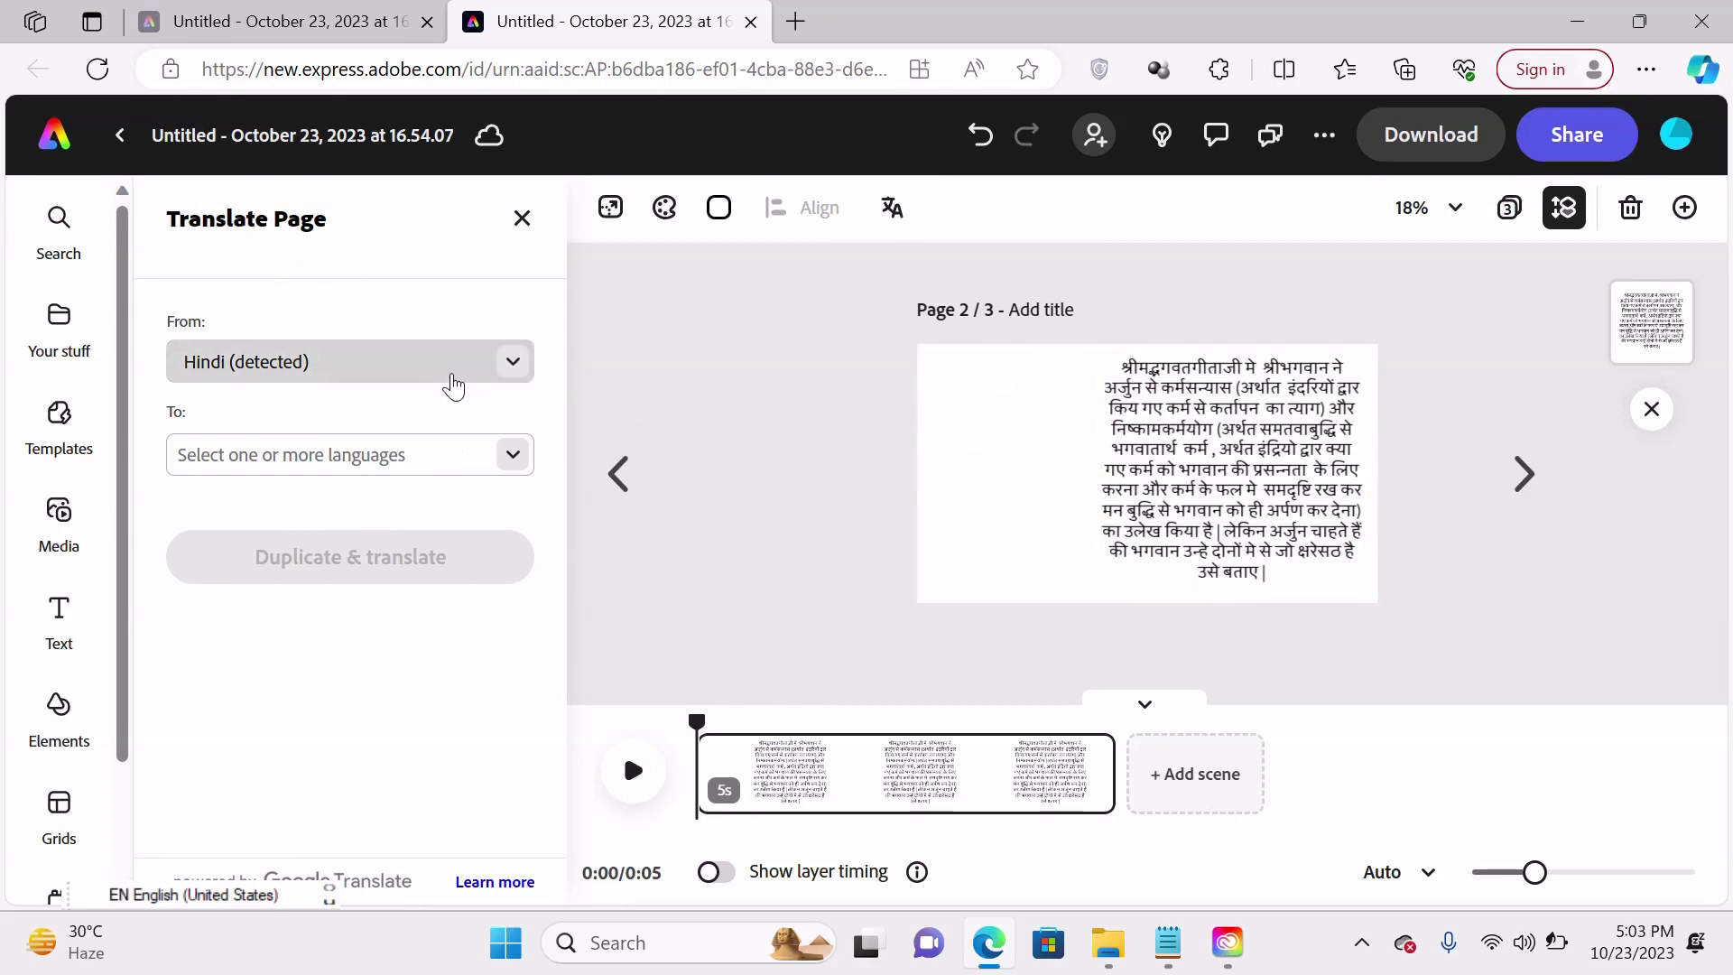
{"action": "left_click", "coordinate": [514, 461]}
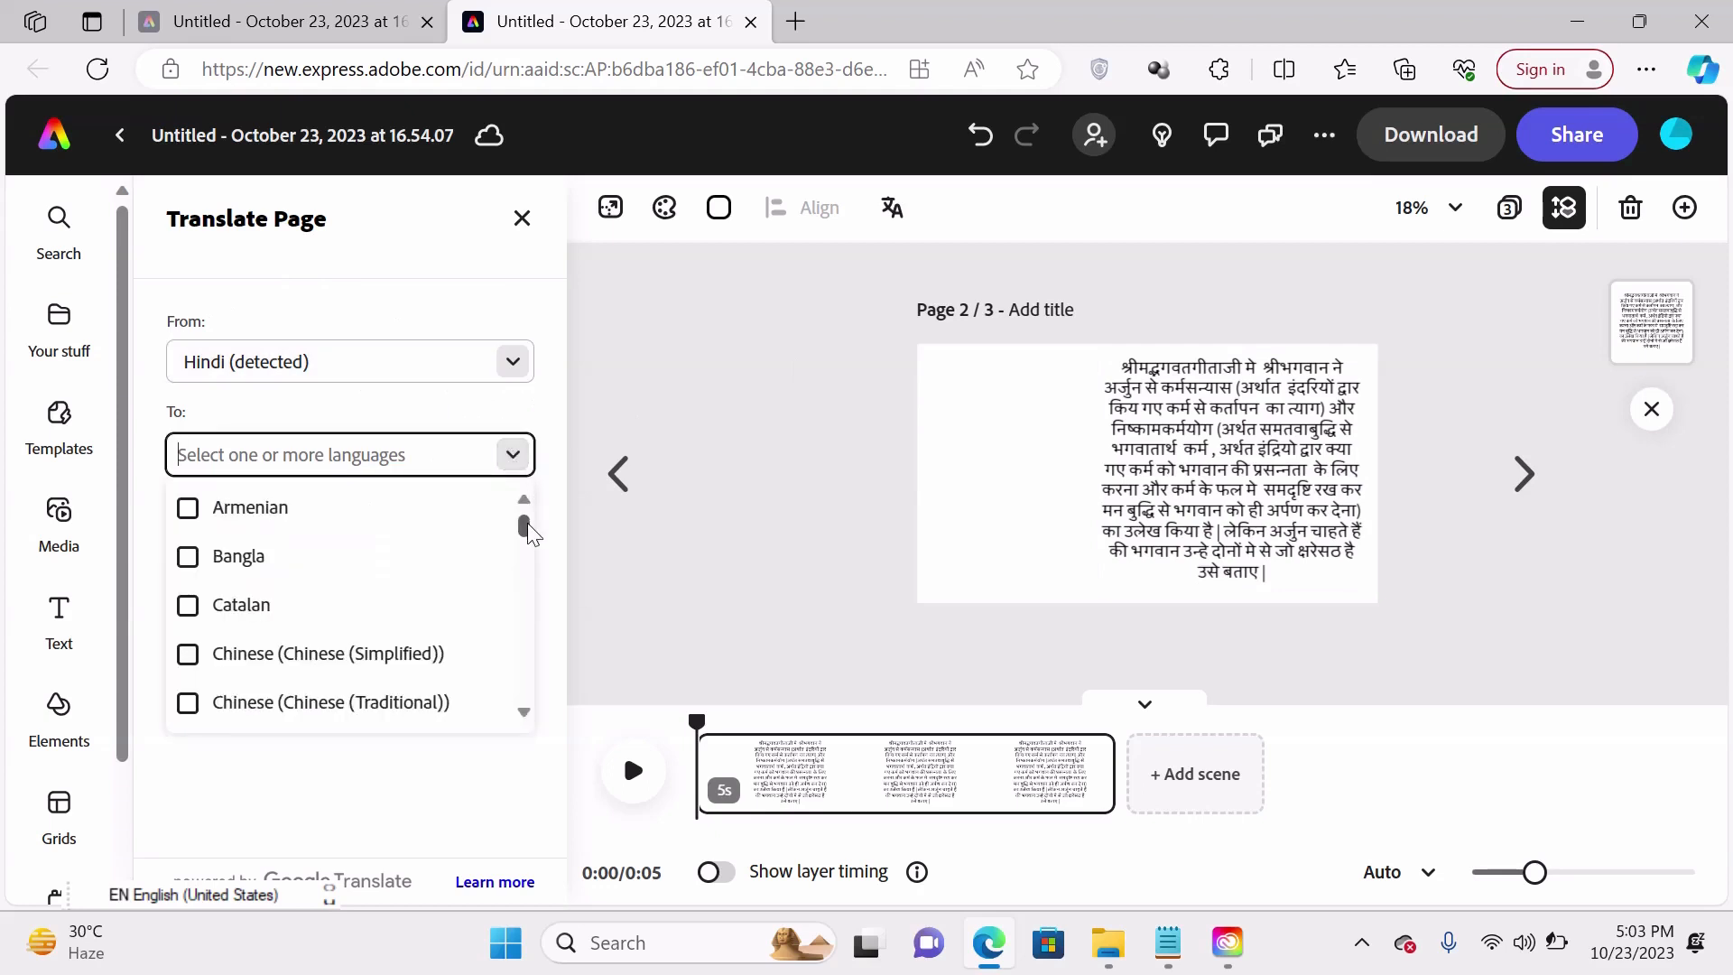
{"action": "mouse_move", "coordinate": [528, 521]}
{"action": "left_mouse_down"}
{"action": "mouse_move", "coordinate": [531, 716]}
{"action": "mouse_move", "coordinate": [521, 523]}
{"action": "mouse_move", "coordinate": [520, 564]}
{"action": "mouse_move", "coordinate": [521, 548]}
{"action": "left_mouse_up"}
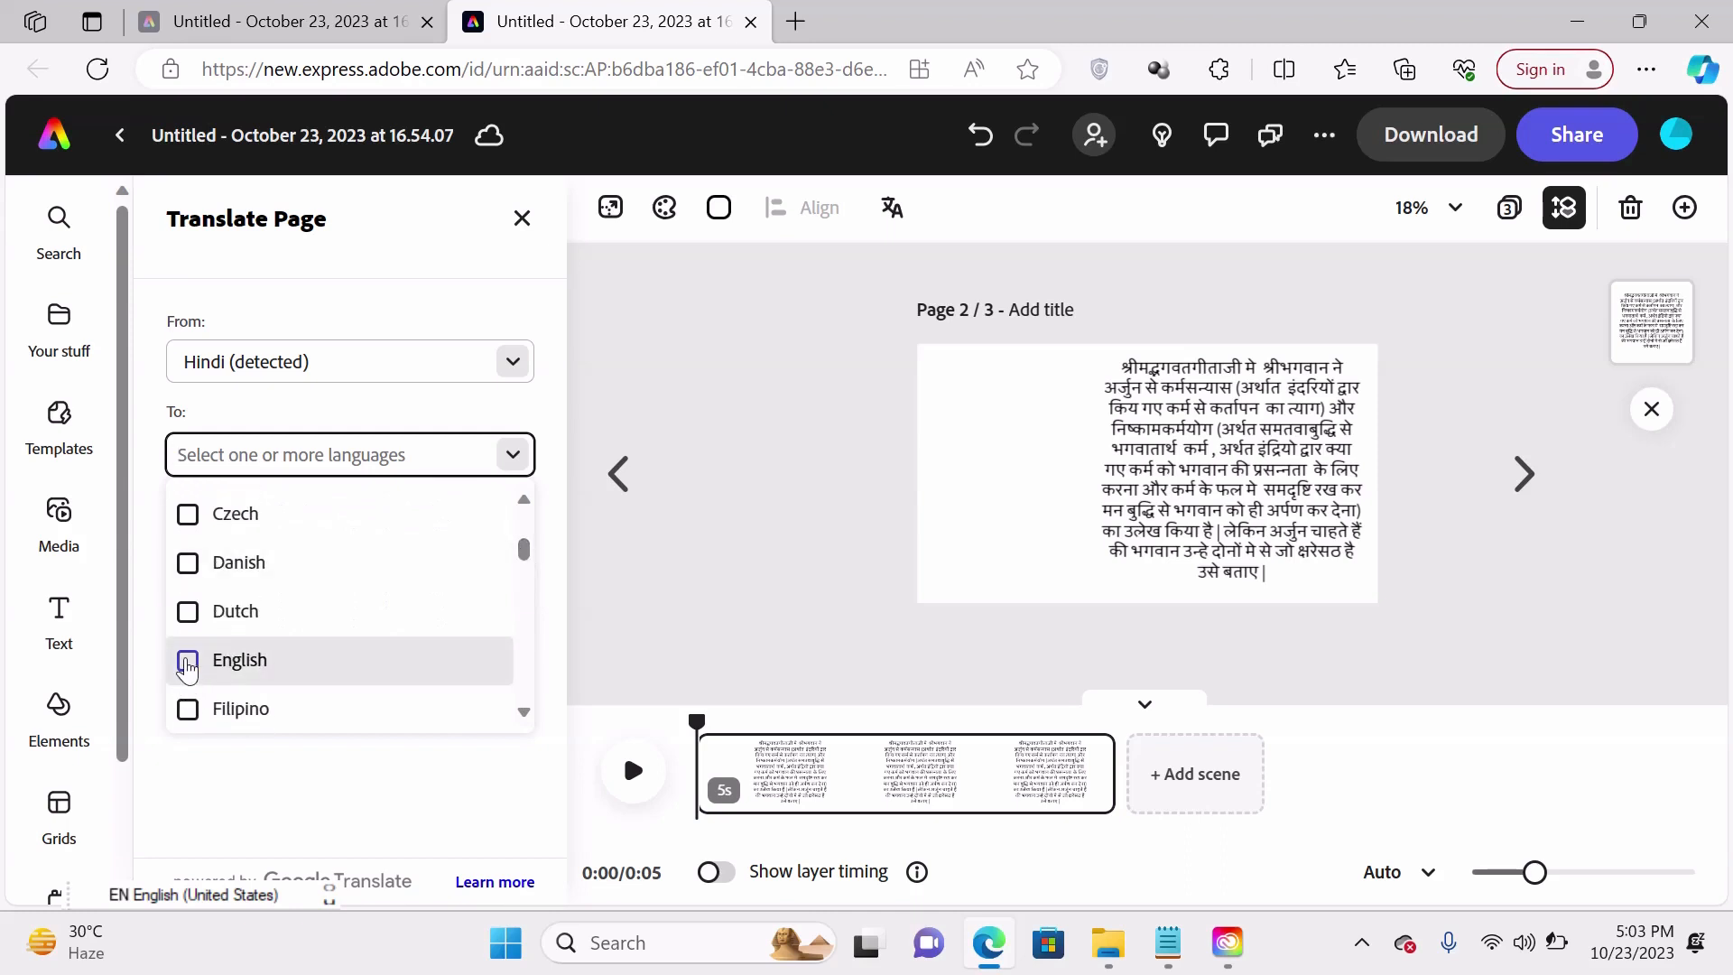
{"action": "left_click", "coordinate": [187, 664]}
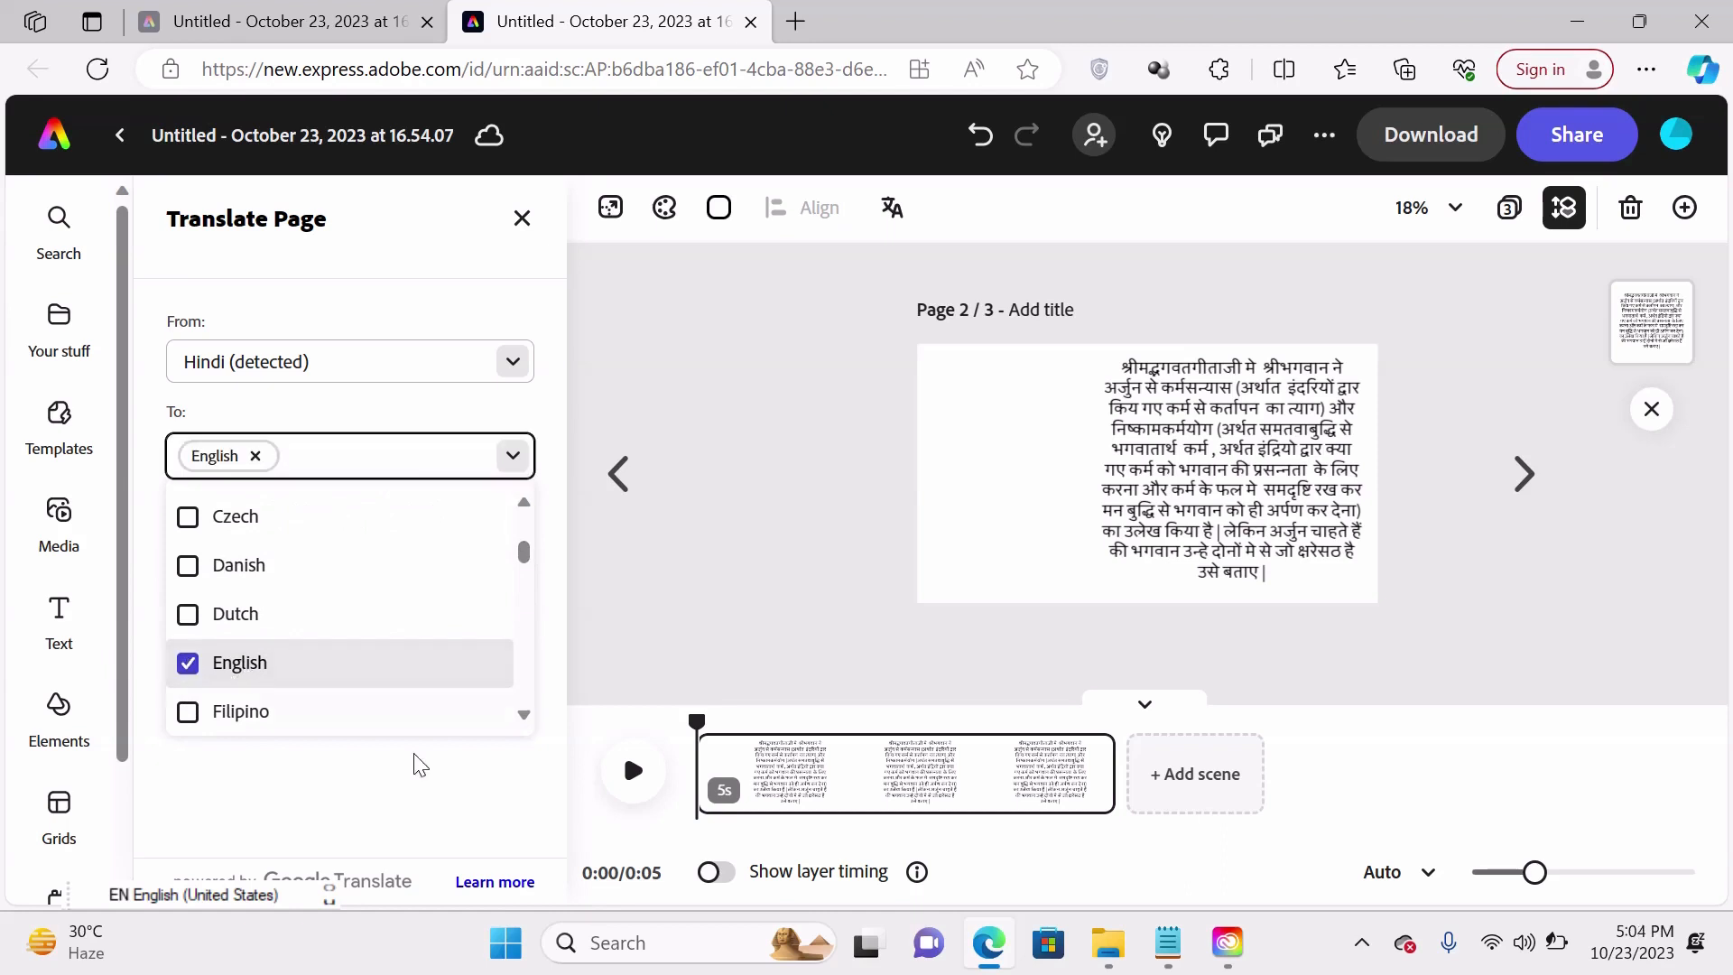
{"action": "left_click", "coordinate": [442, 775]}
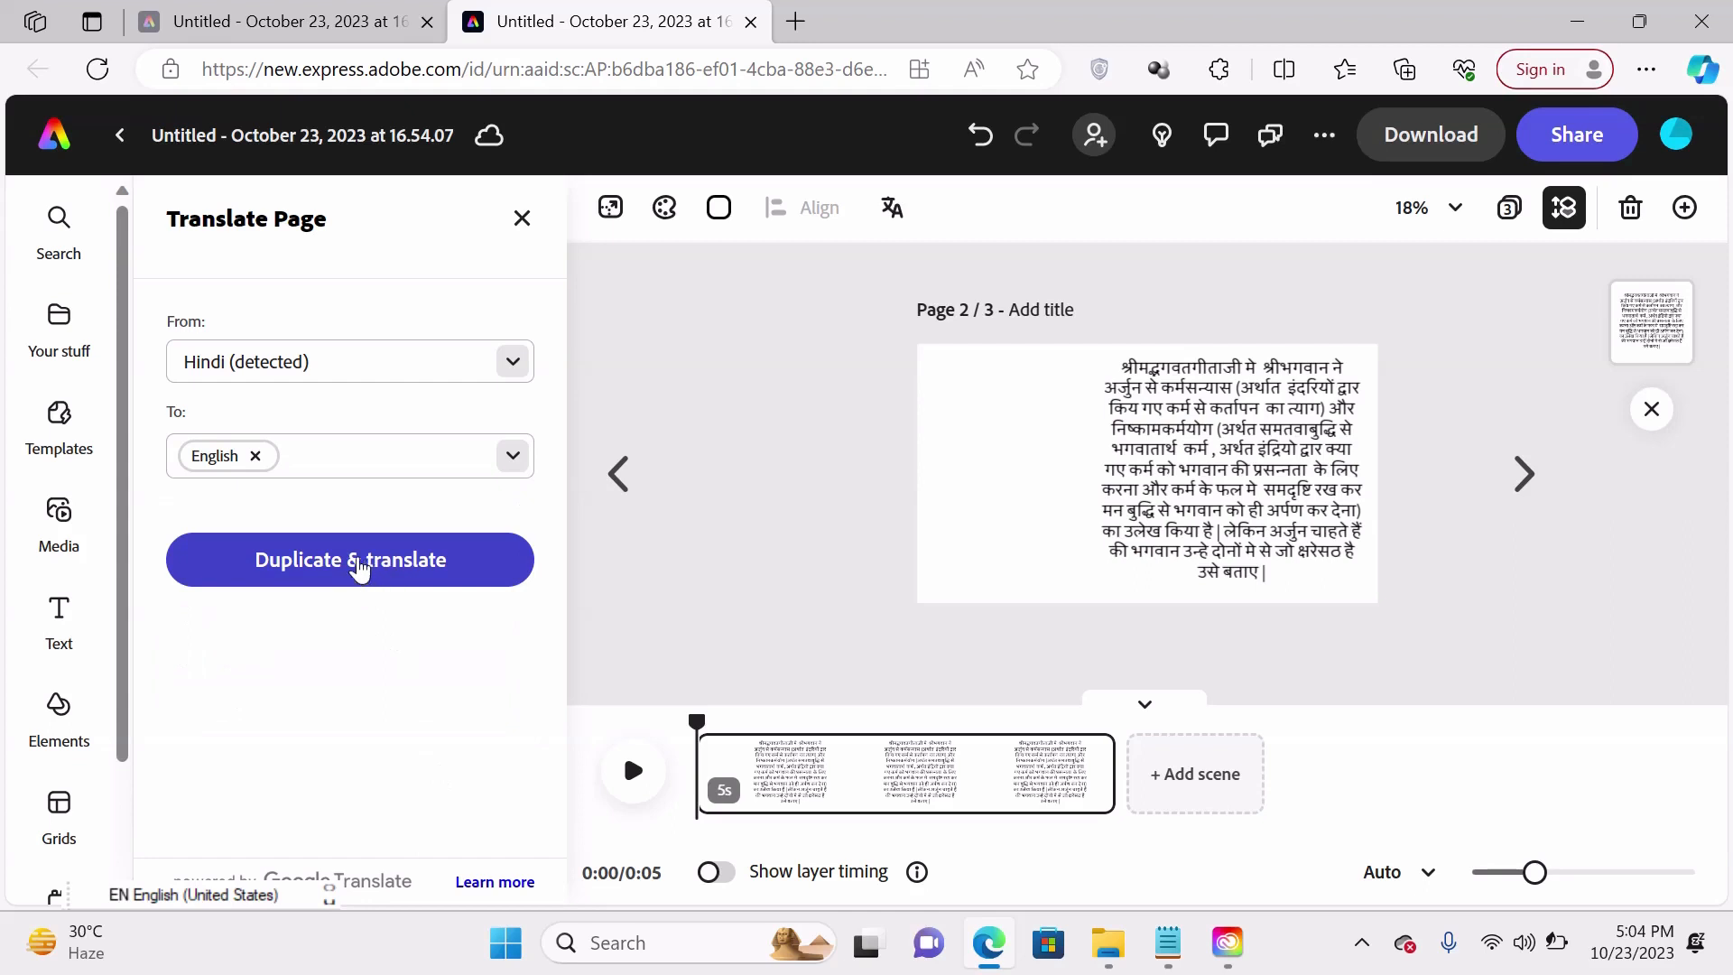
{"action": "left_click", "coordinate": [360, 567]}
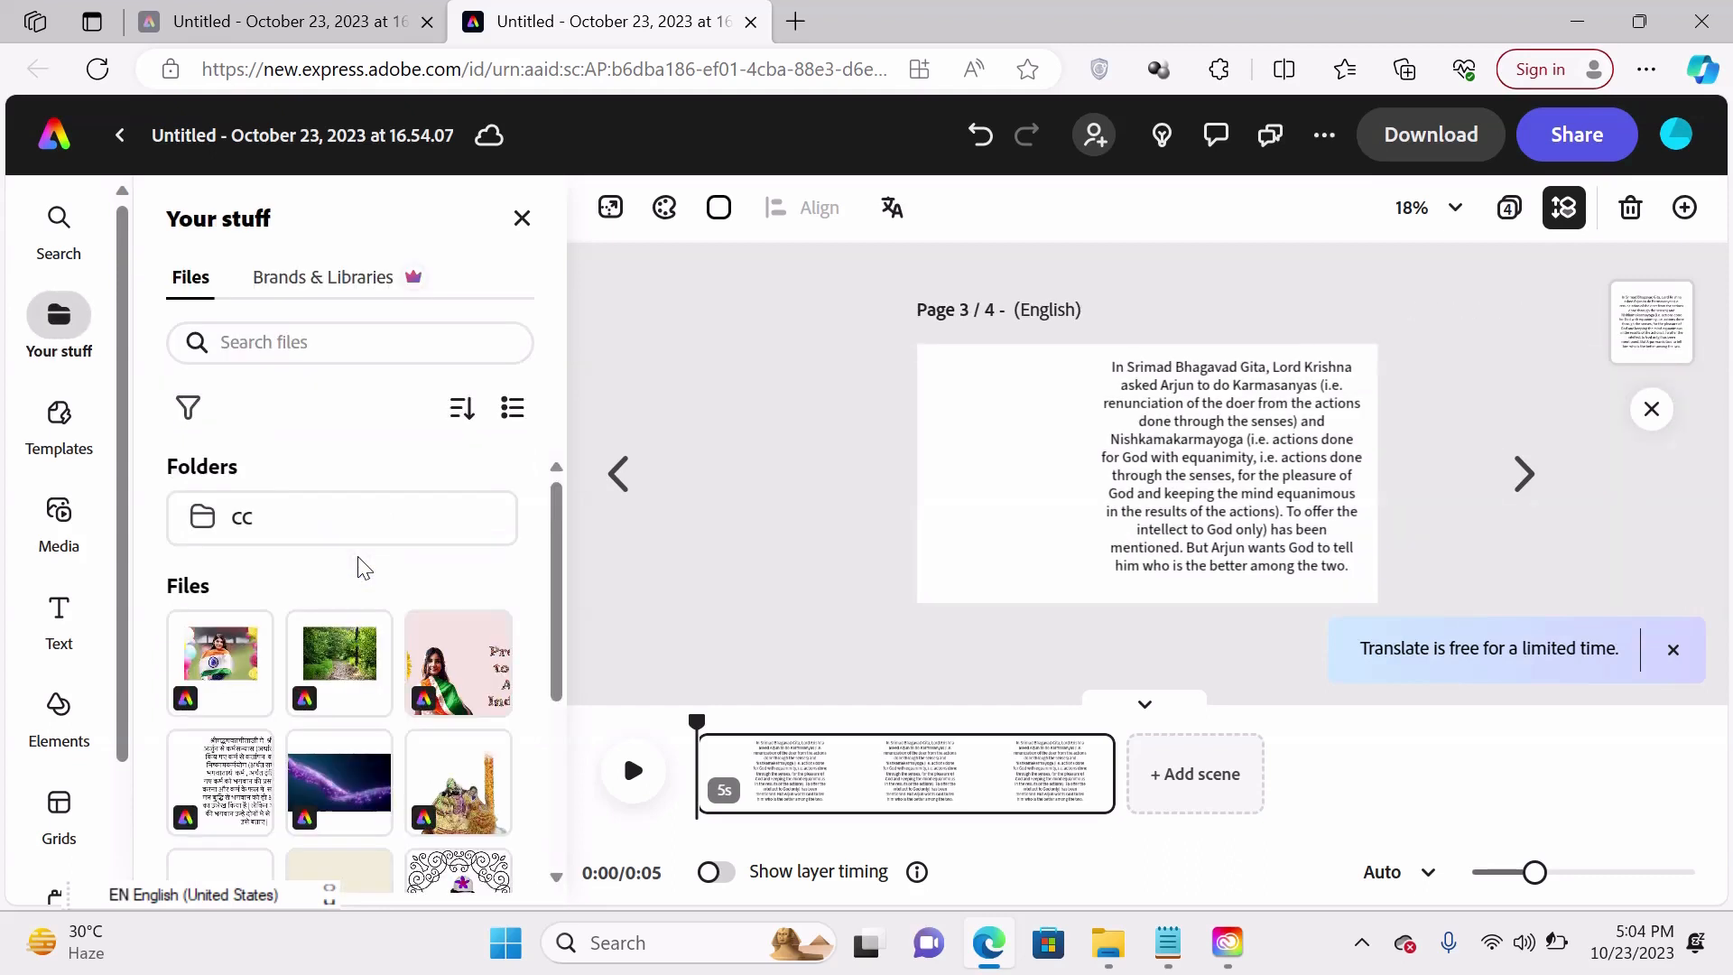
Step: Compare the translated English page with the Hindi original and the forest page, and view the translation at 25% zoom
{"action": "left_click", "coordinate": [1208, 479]}
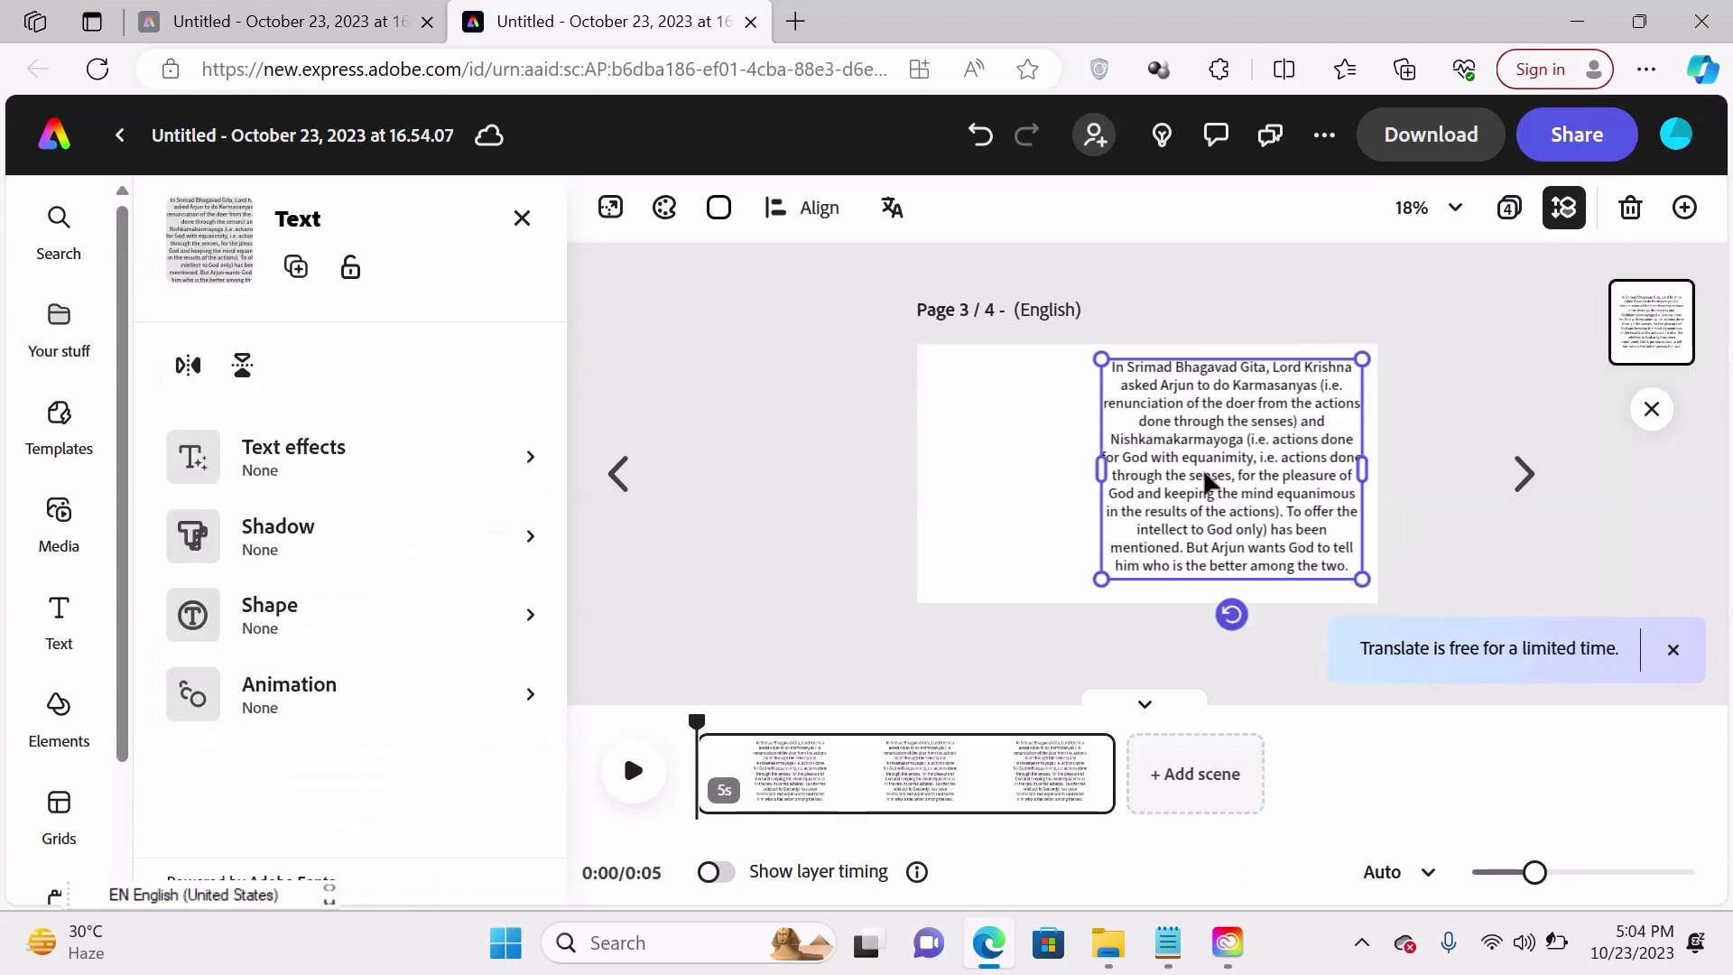
{"action": "left_click", "coordinate": [643, 477]}
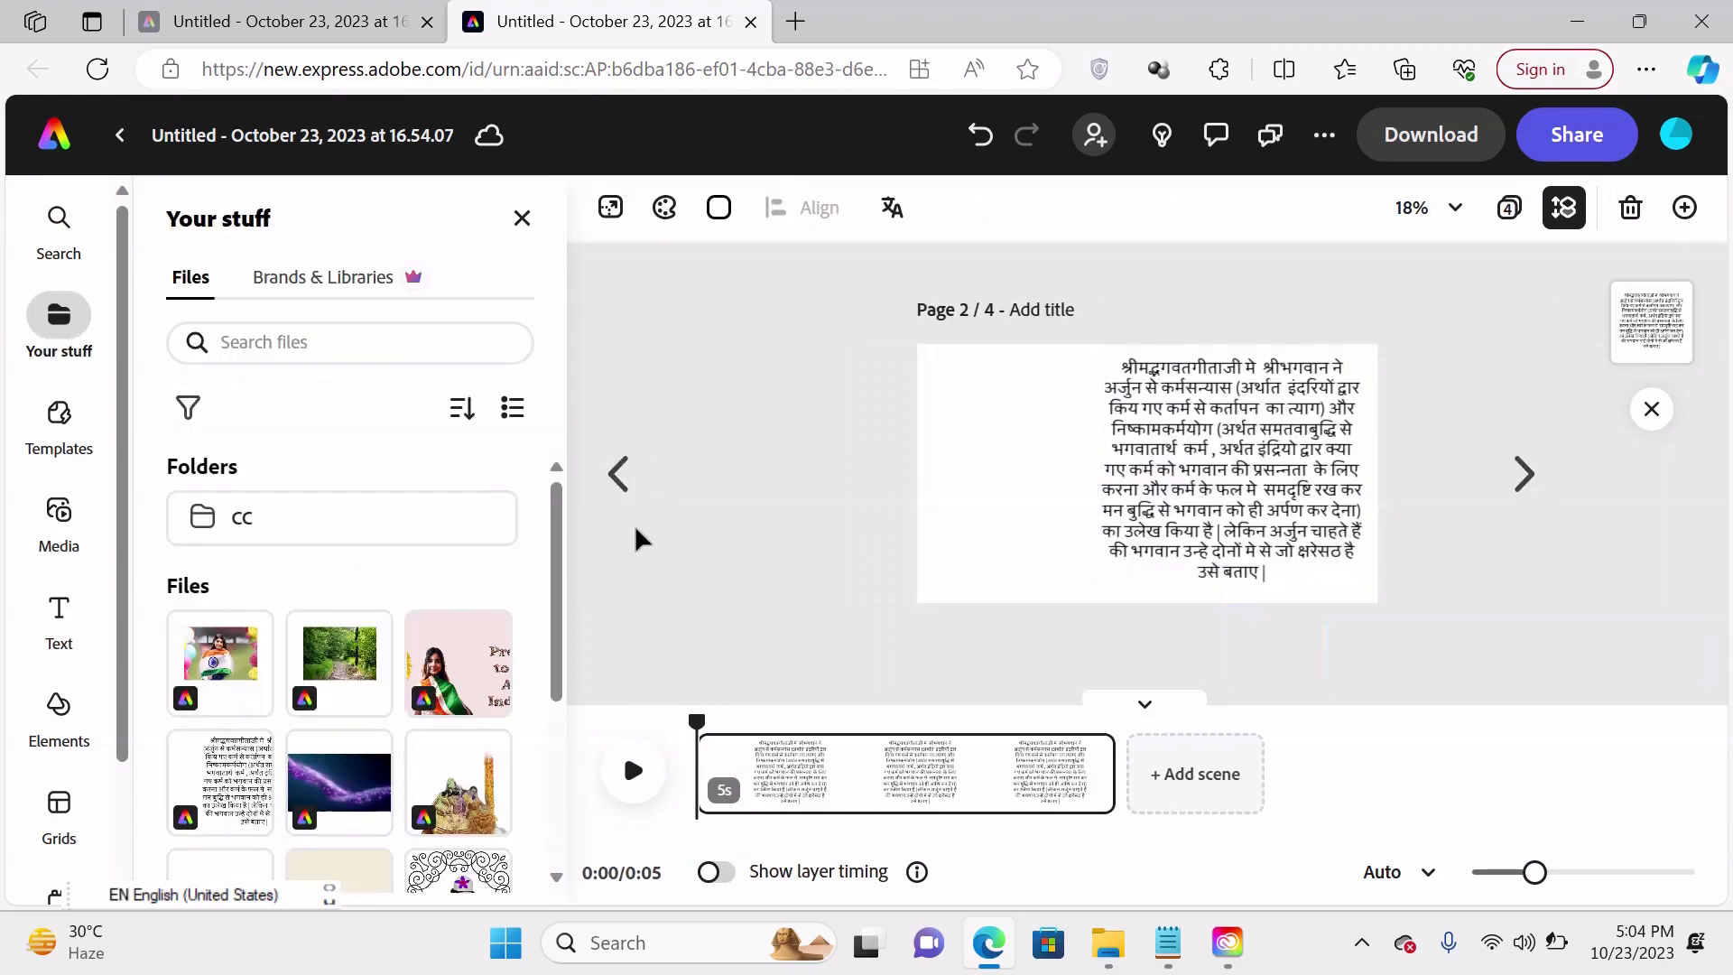
{"action": "left_click", "coordinate": [620, 474]}
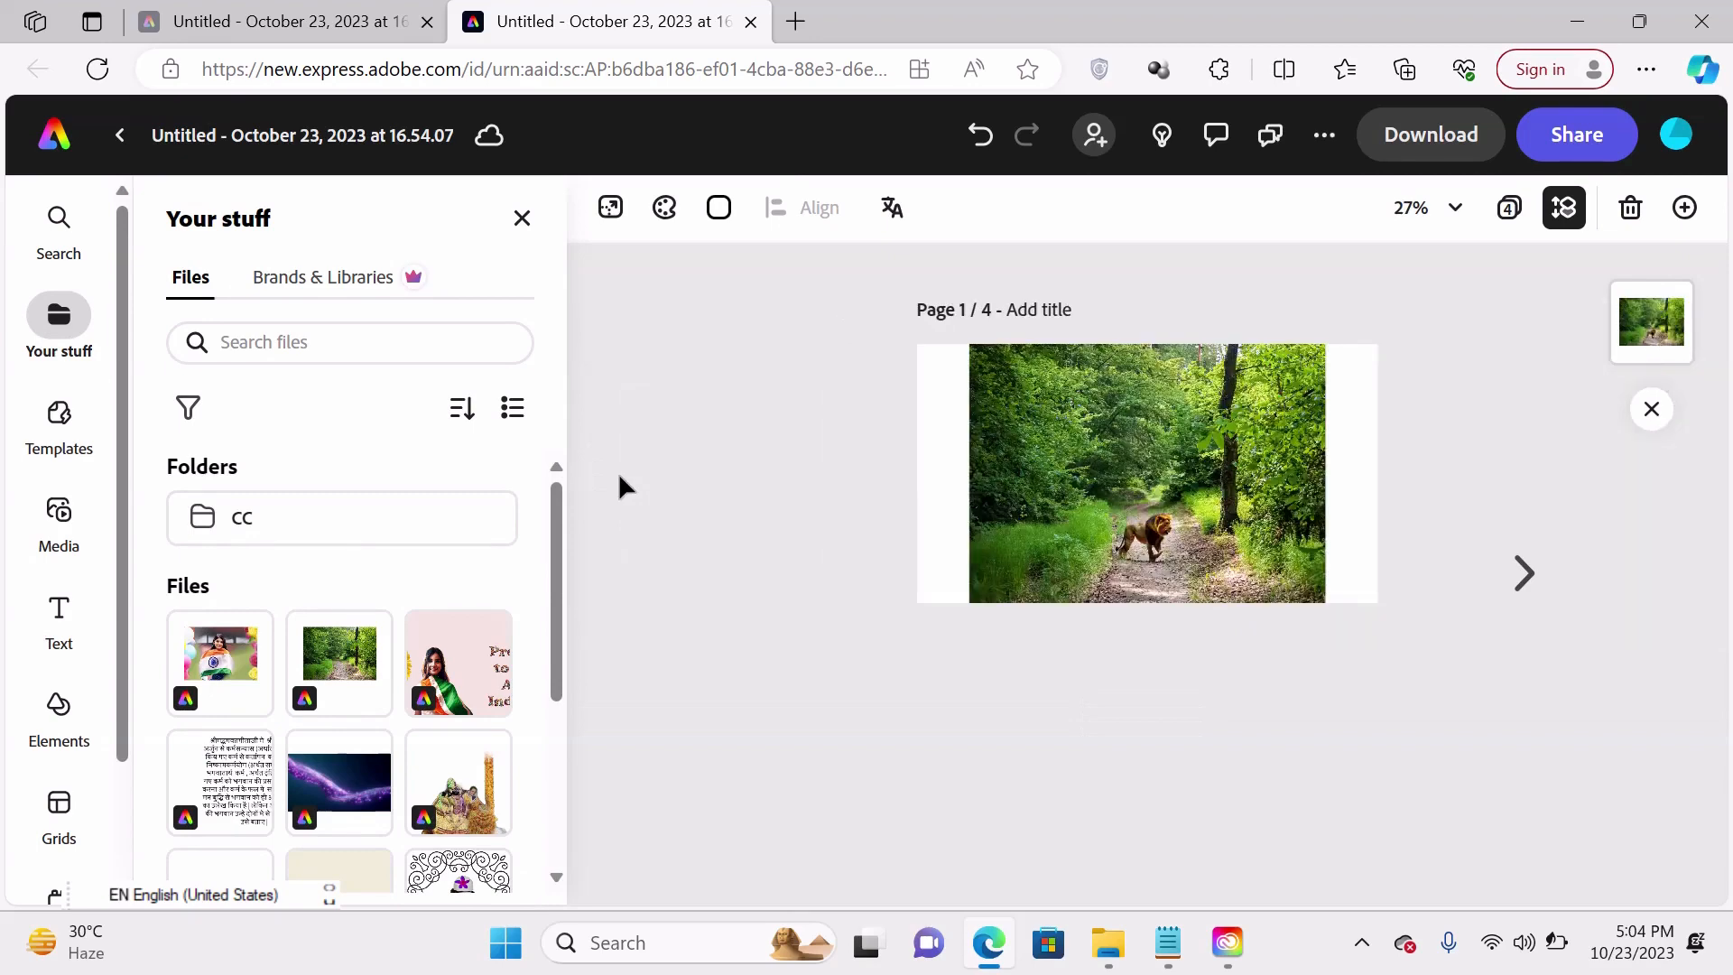
{"action": "left_click", "coordinate": [1522, 572]}
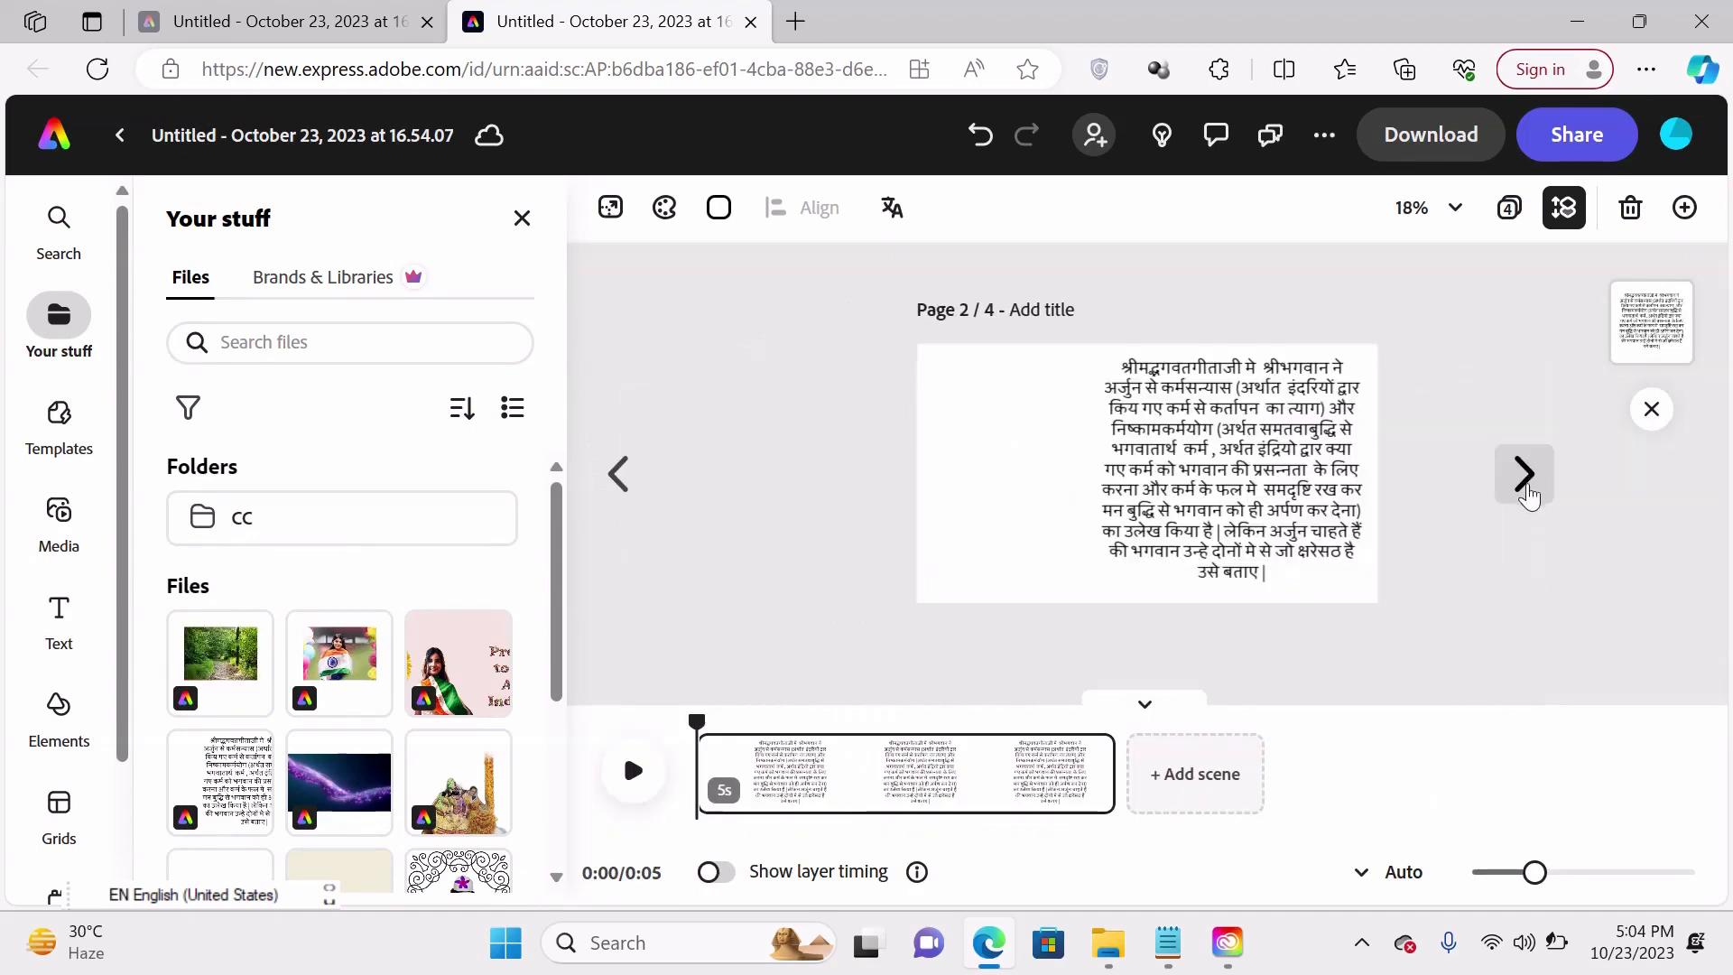
{"action": "left_click", "coordinate": [1525, 495]}
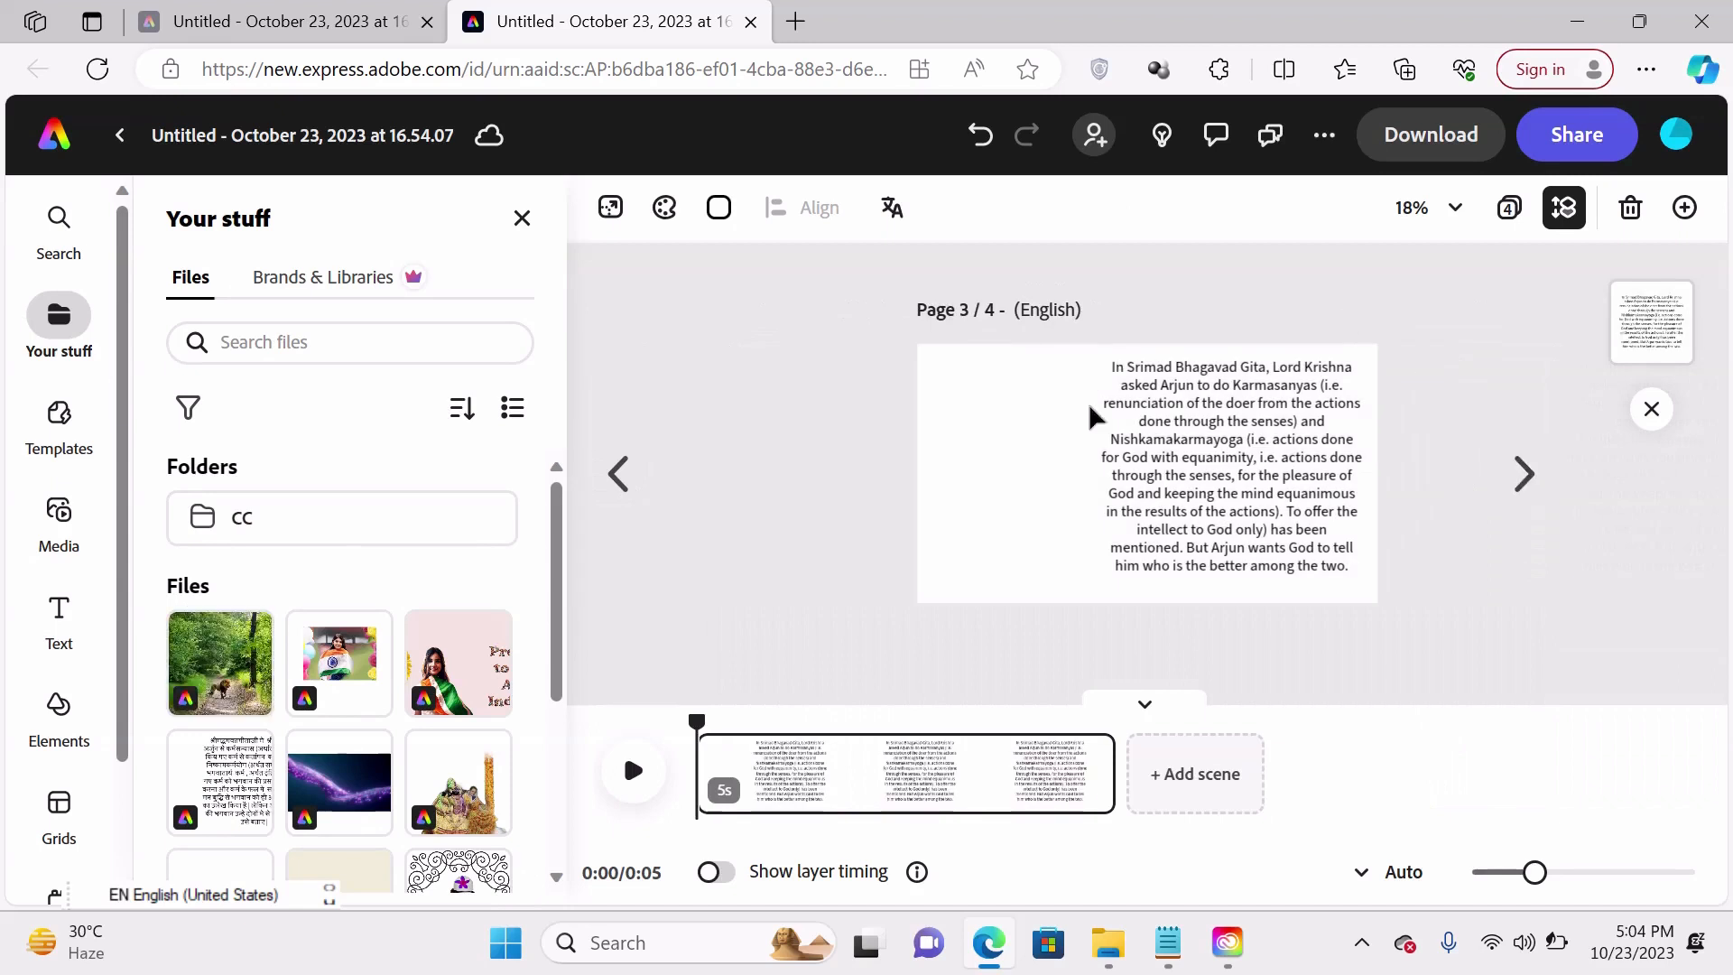
{"action": "left_click", "coordinate": [1456, 216]}
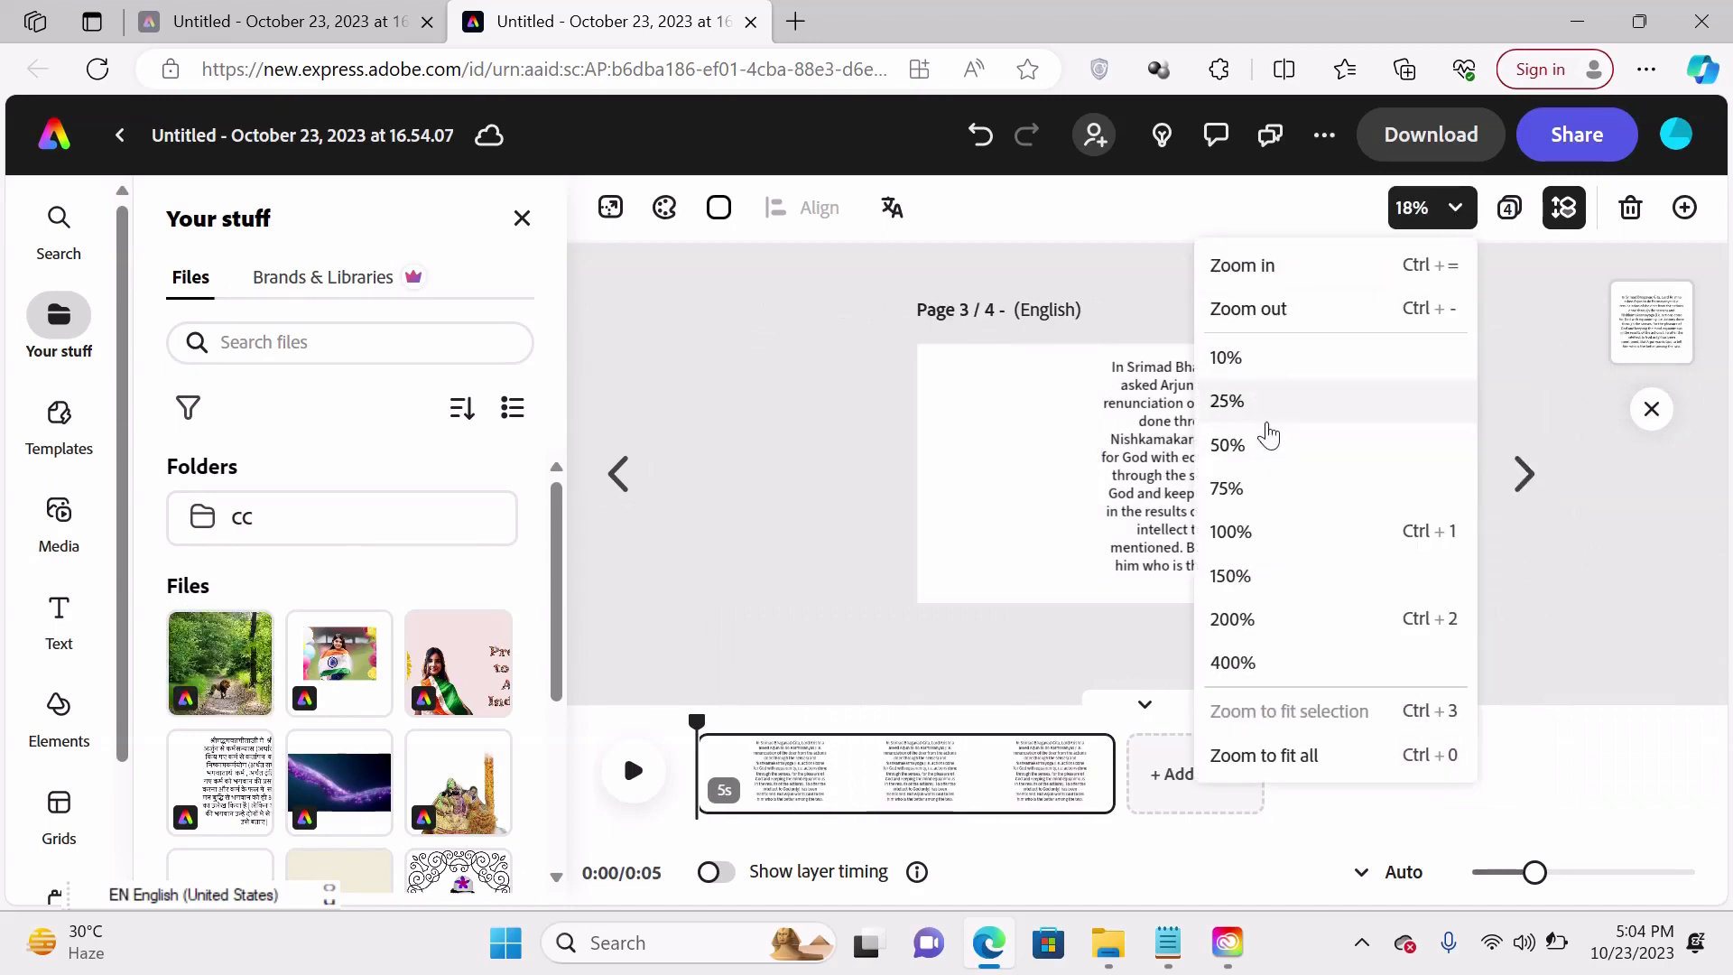
{"action": "left_click", "coordinate": [1279, 408]}
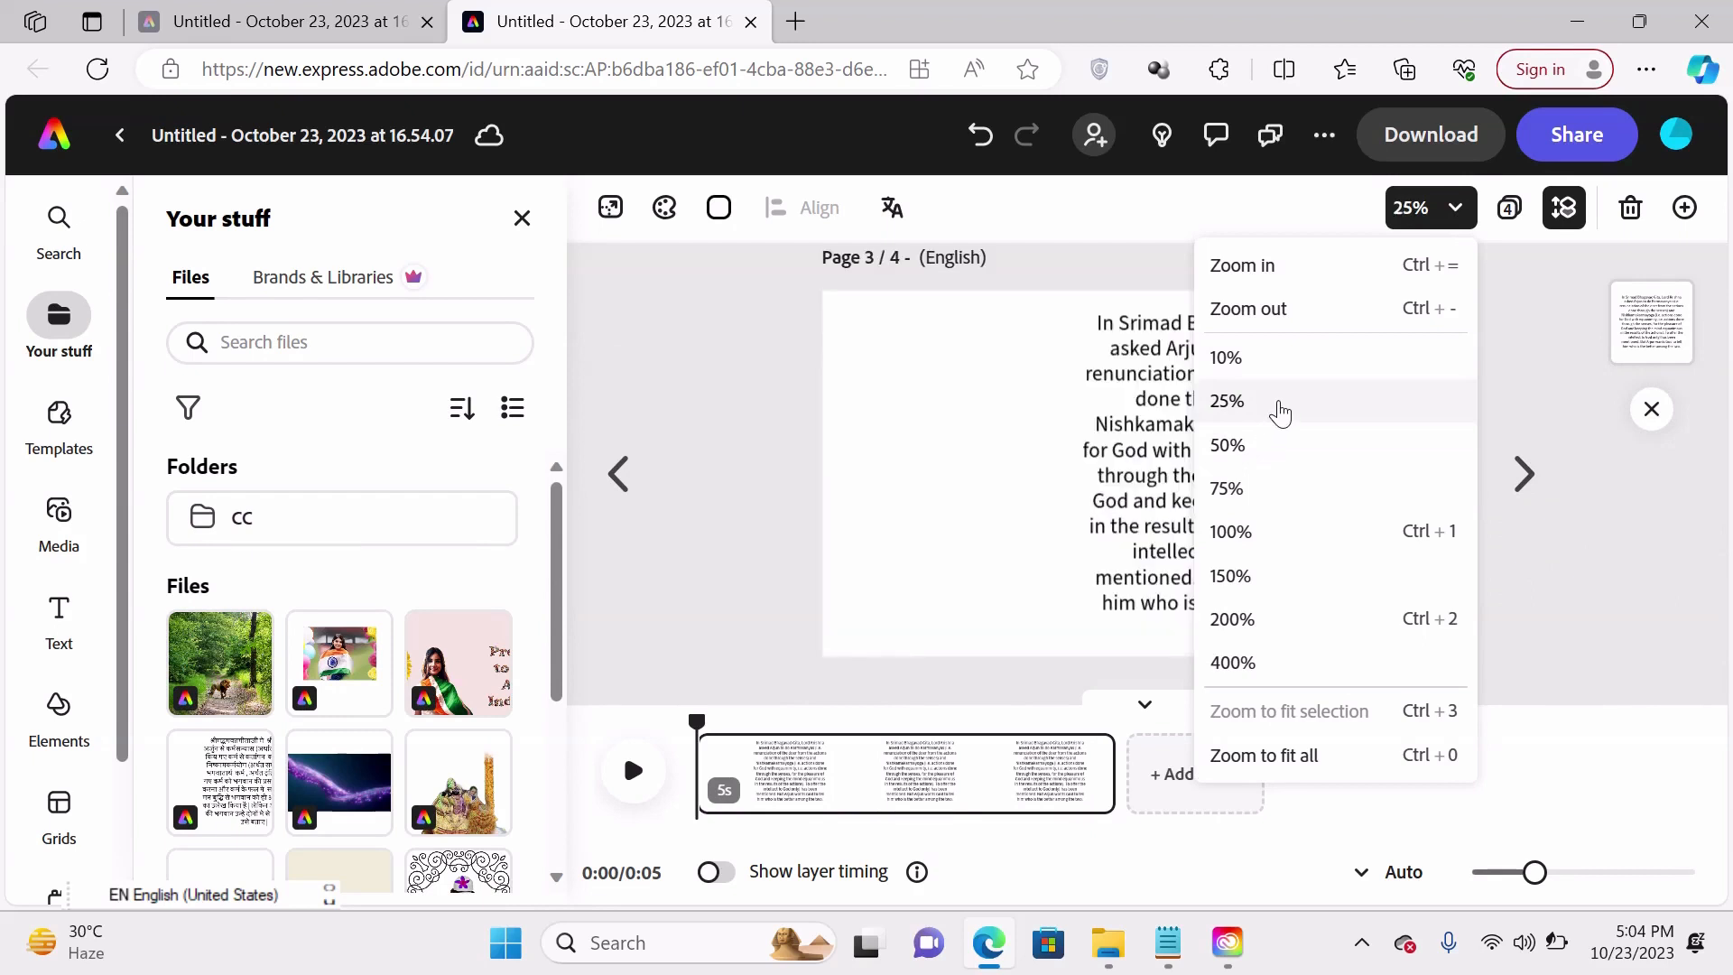
{"action": "left_click", "coordinate": [778, 418]}
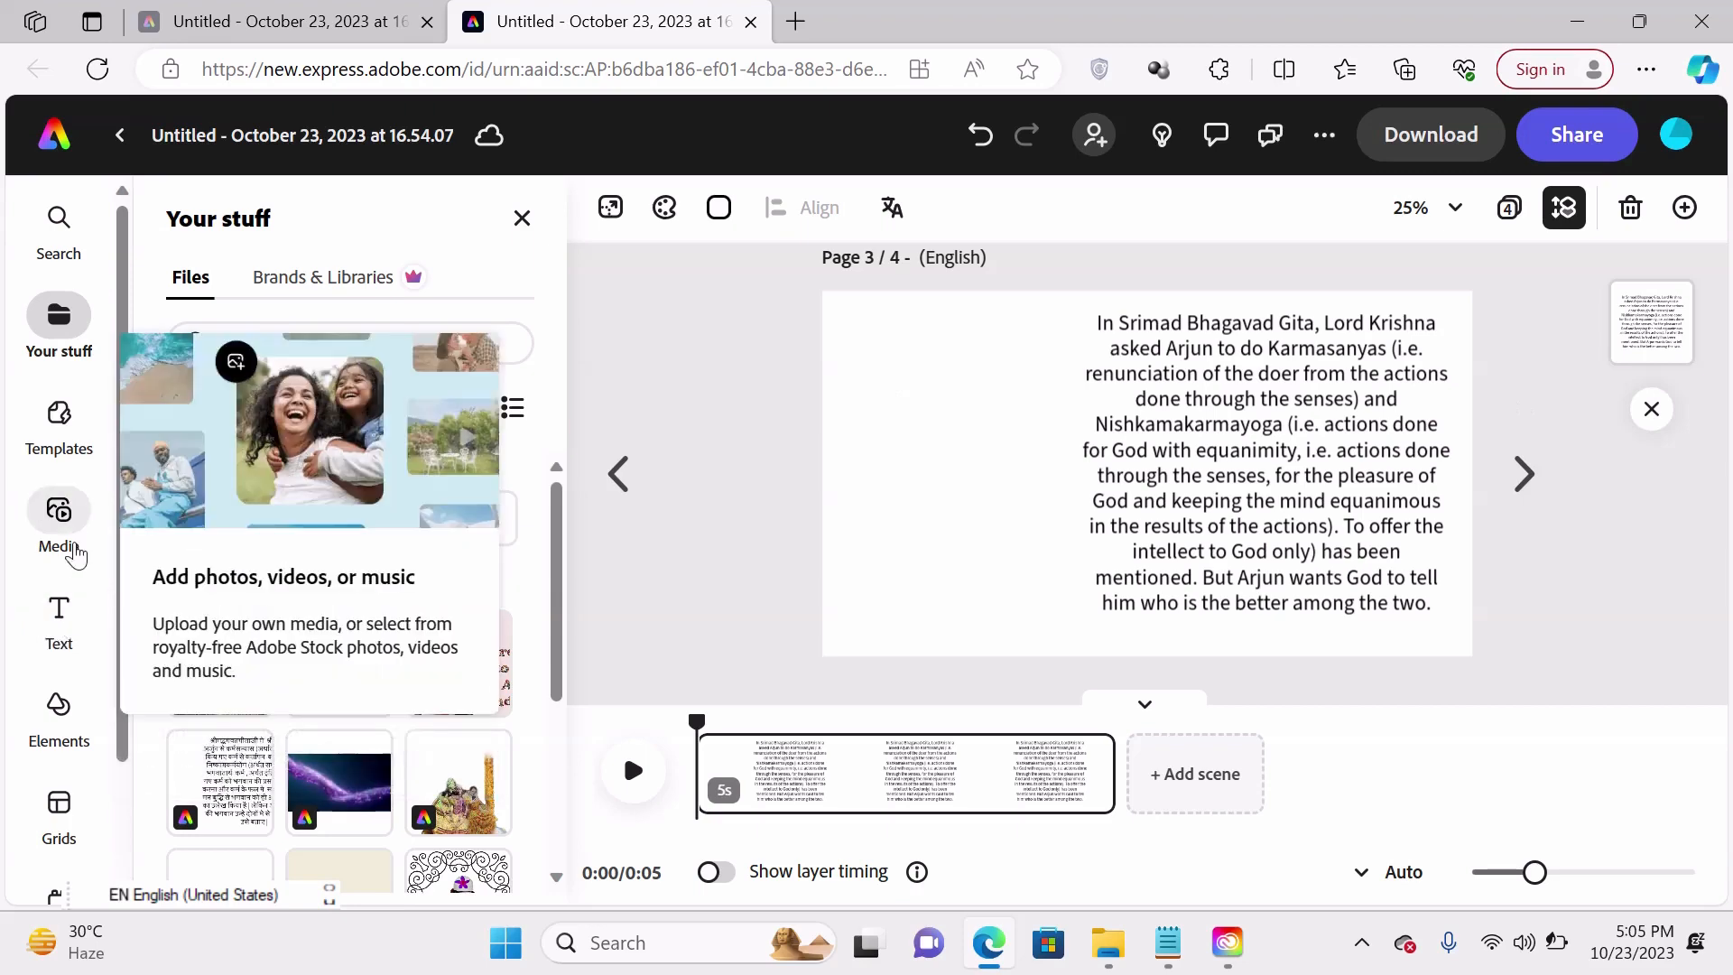
Step: Open the audio collection in the media library
{"action": "left_click", "coordinate": [59, 515]}
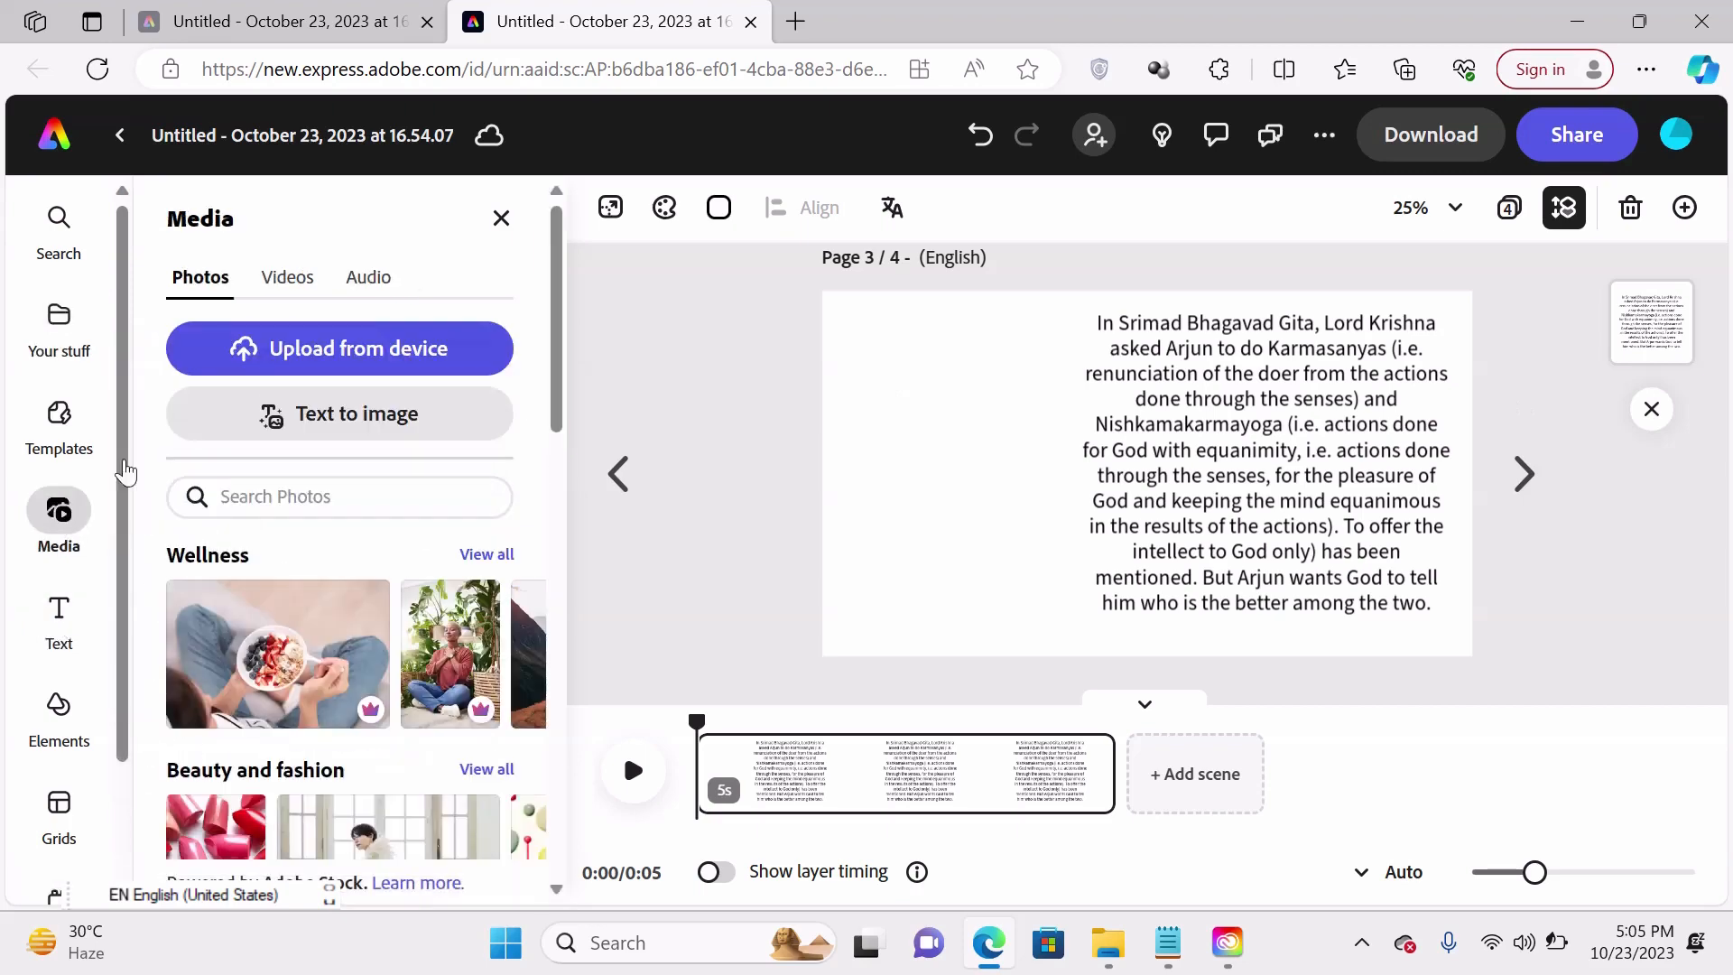
{"action": "left_click", "coordinate": [386, 289]}
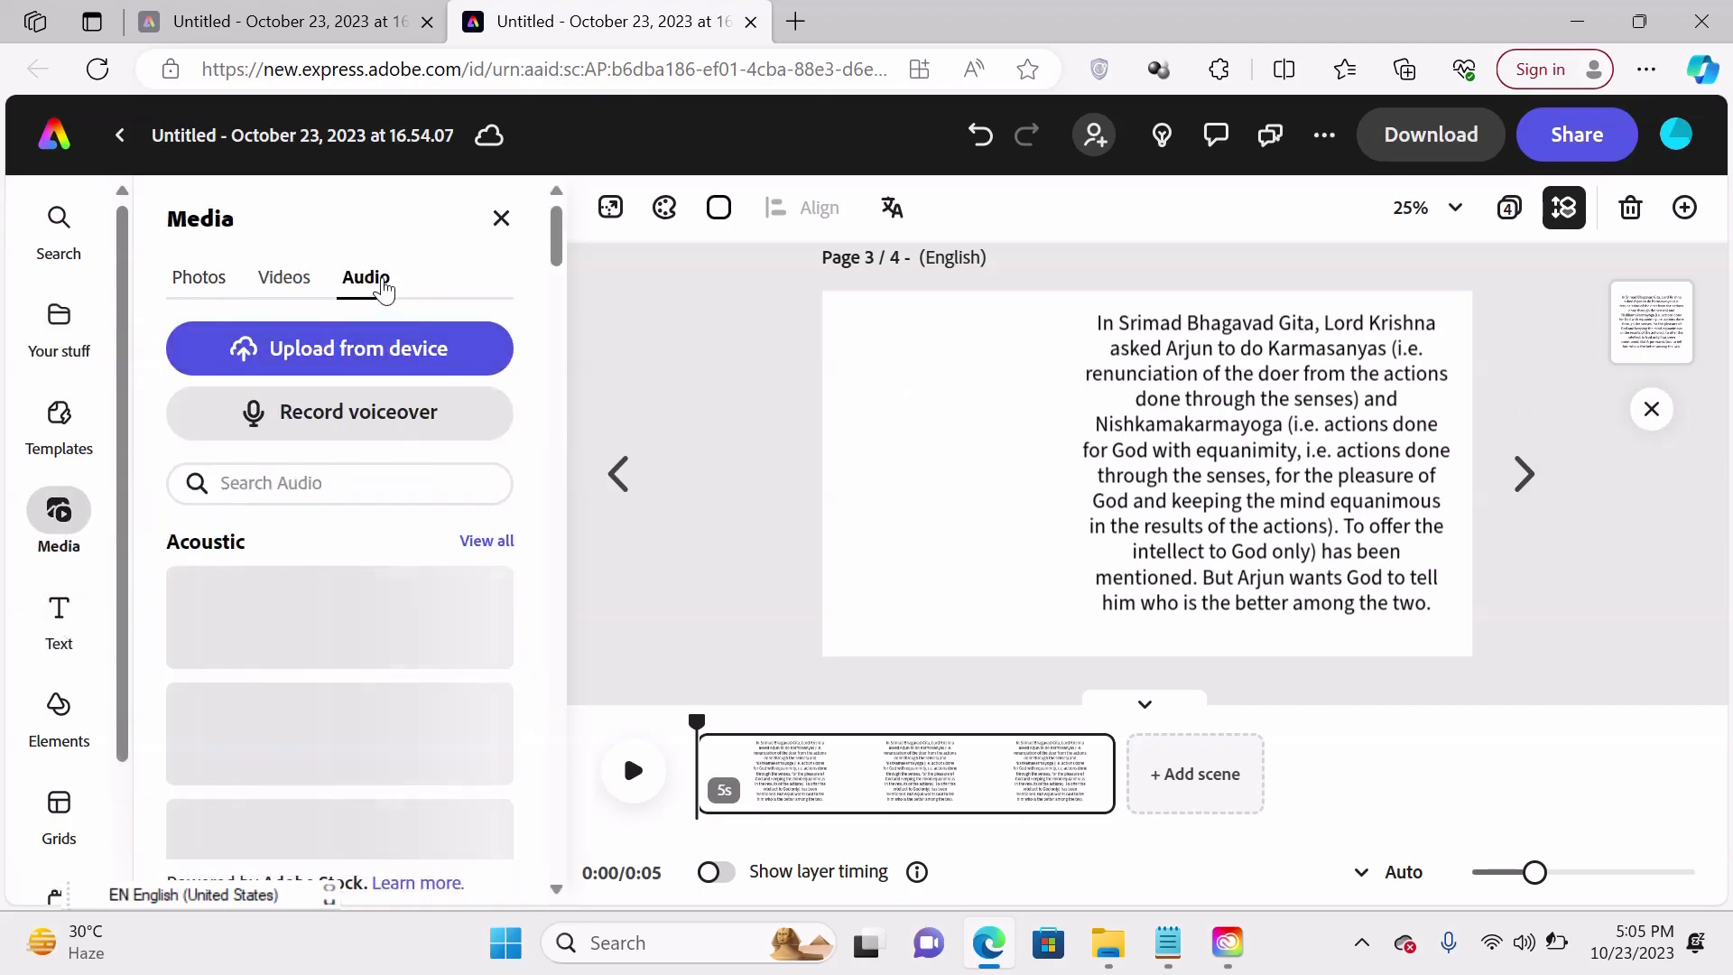